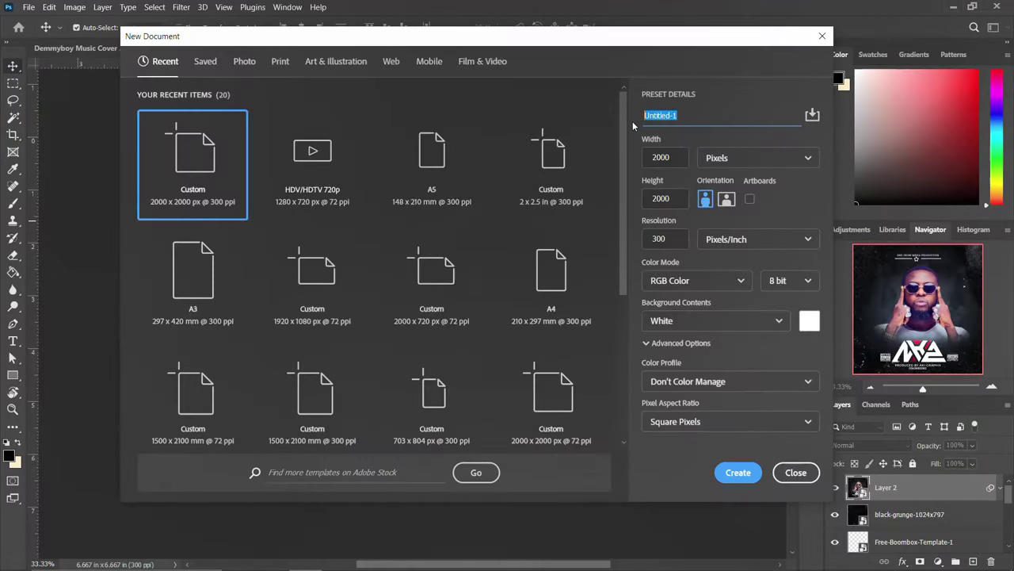
Step: Create the white 2000 × 2000 px, 300 ppi document named 'GURU NKZ MUSIC COVER ARTS'
{"action": "type", "text": "GURU"}
{"action": "type", "text": " NK"}
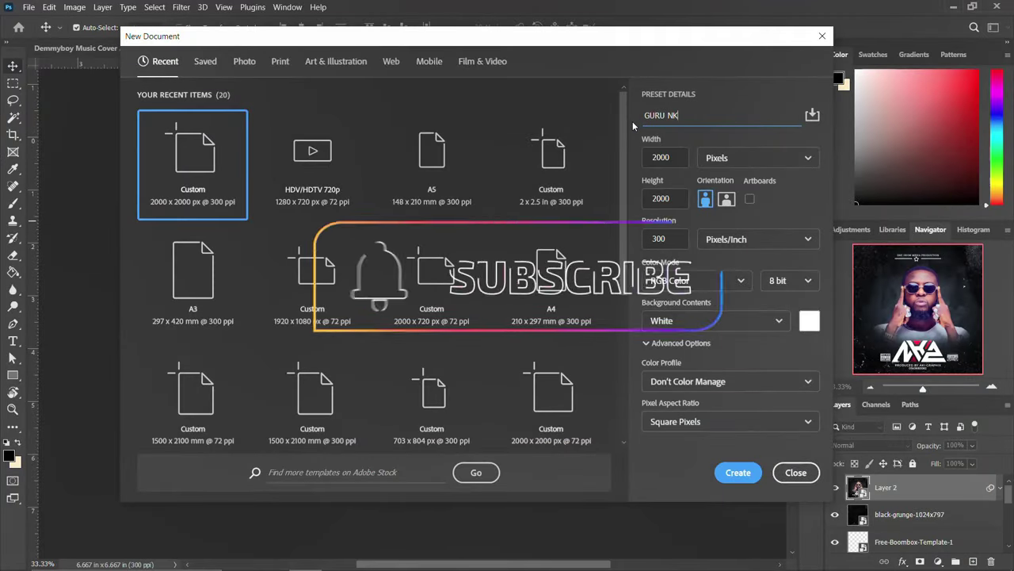
{"action": "type", "text": "Z MUSI"}
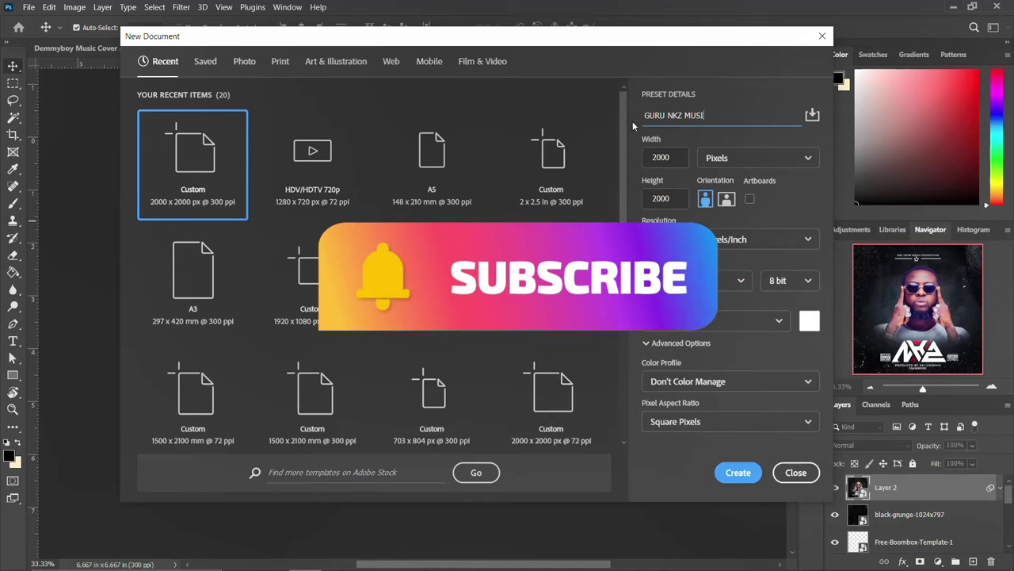
{"action": "type", "text": "C COVER"}
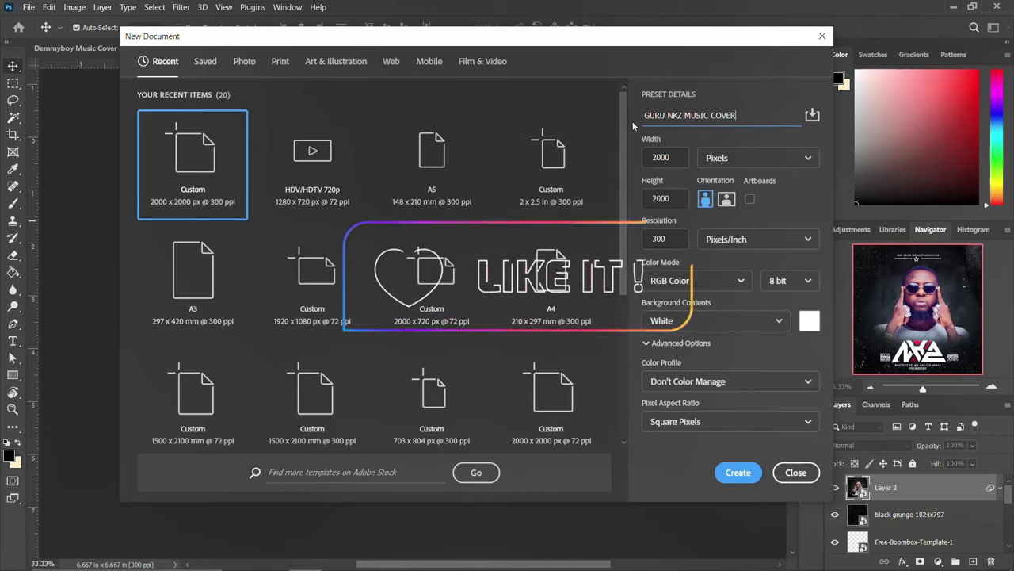
{"action": "type", "text": " ARTS"}
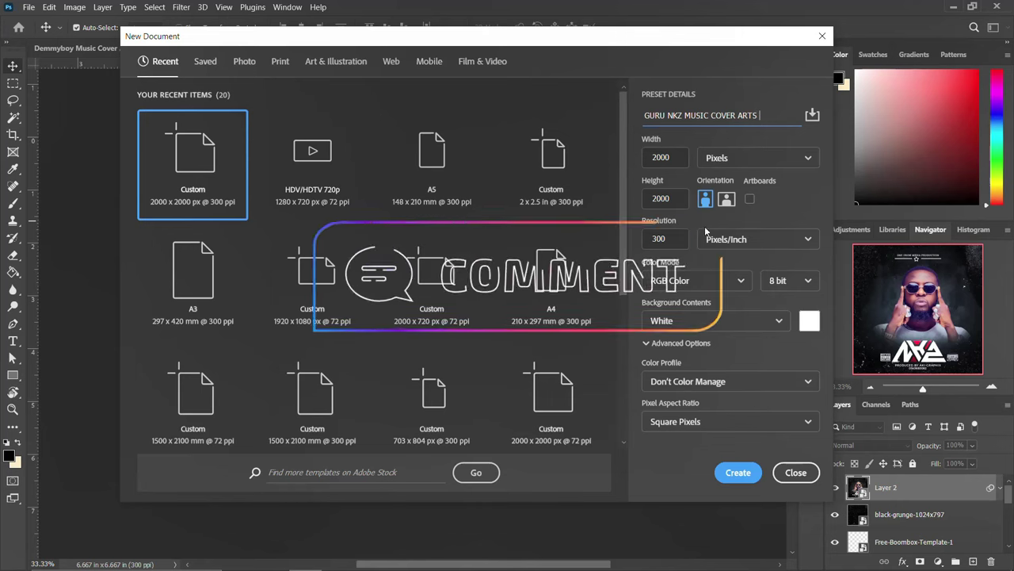
{"action": "left_click", "coordinate": [738, 473]}
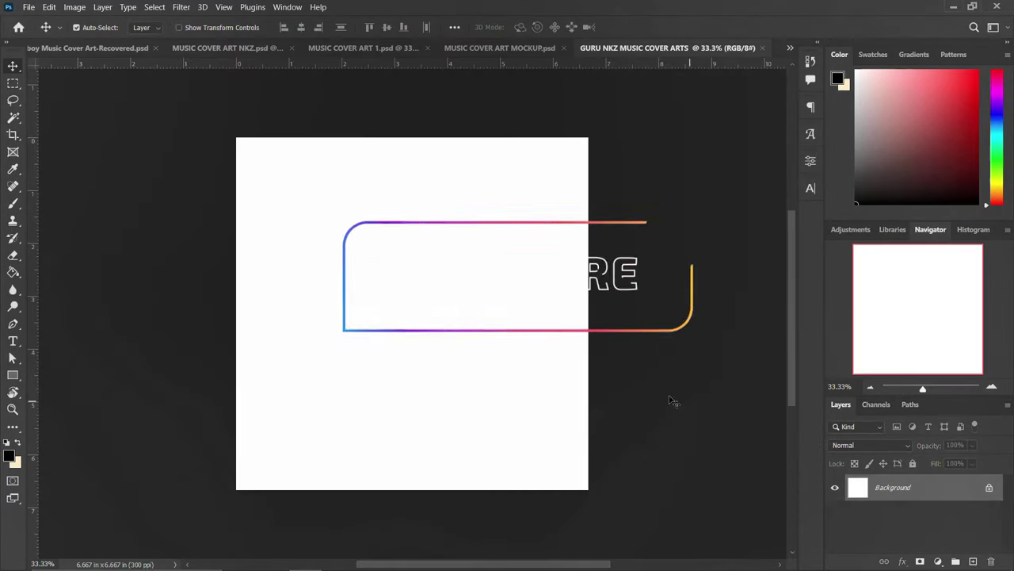
Step: Unlock the Background layer and place the grunge cement wall texture, scaled to fill the canvas
{"action": "left_click", "coordinate": [989, 488]}
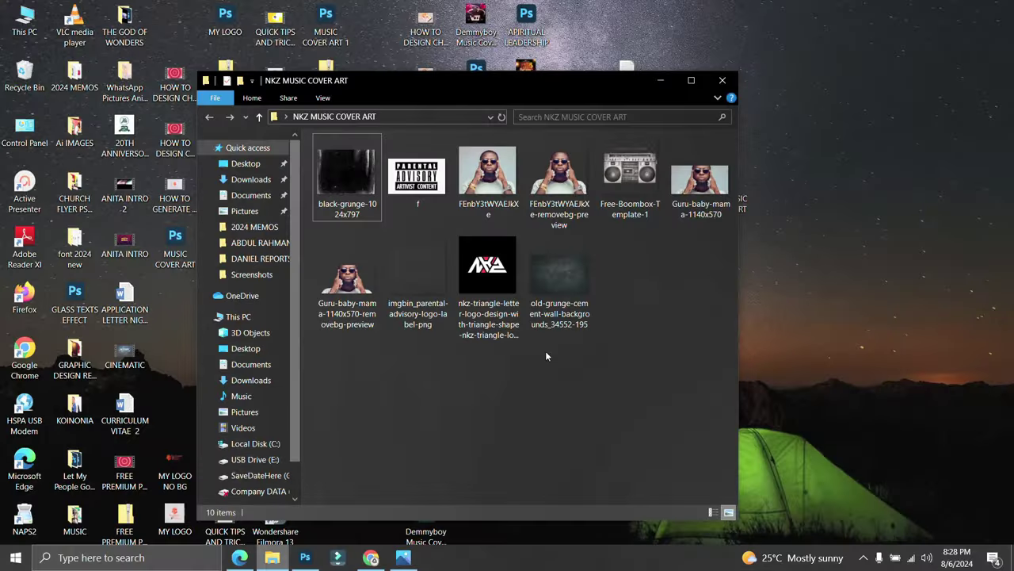
{"action": "left_click_drag", "start_coordinate": [559, 278], "coordinate": [504, 551]}
{"action": "left_click_drag", "start_coordinate": [515, 512], "coordinate": [314, 511]}
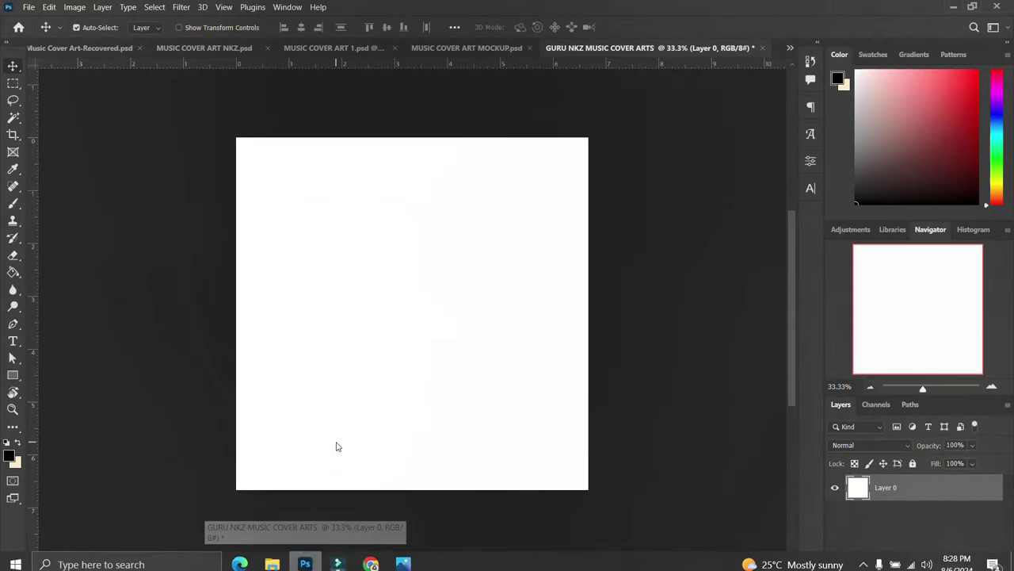
{"action": "left_click_drag", "start_coordinate": [314, 511], "coordinate": [374, 391]}
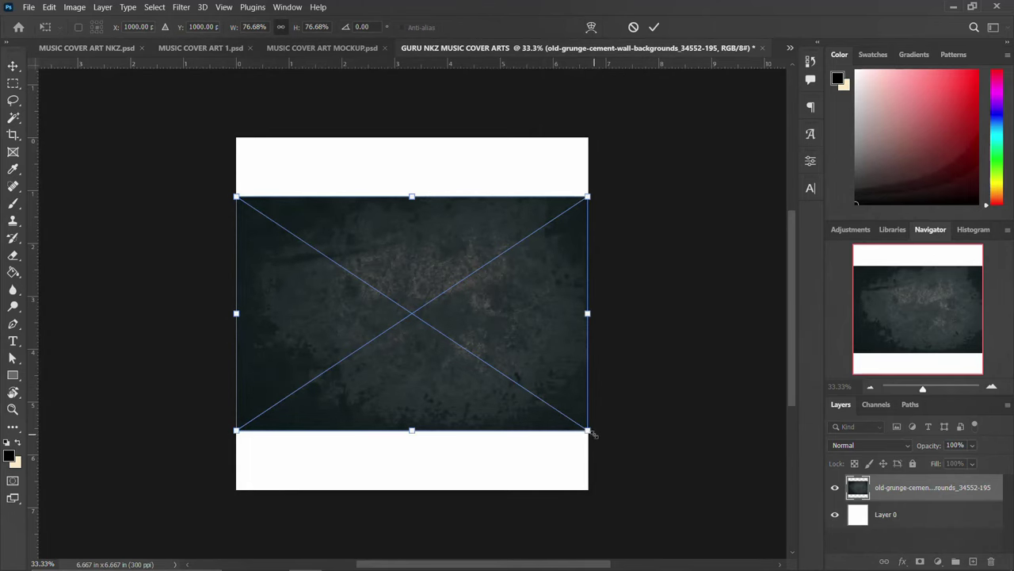
{"action": "left_click_drag", "start_coordinate": [587, 430], "coordinate": [682, 490]}
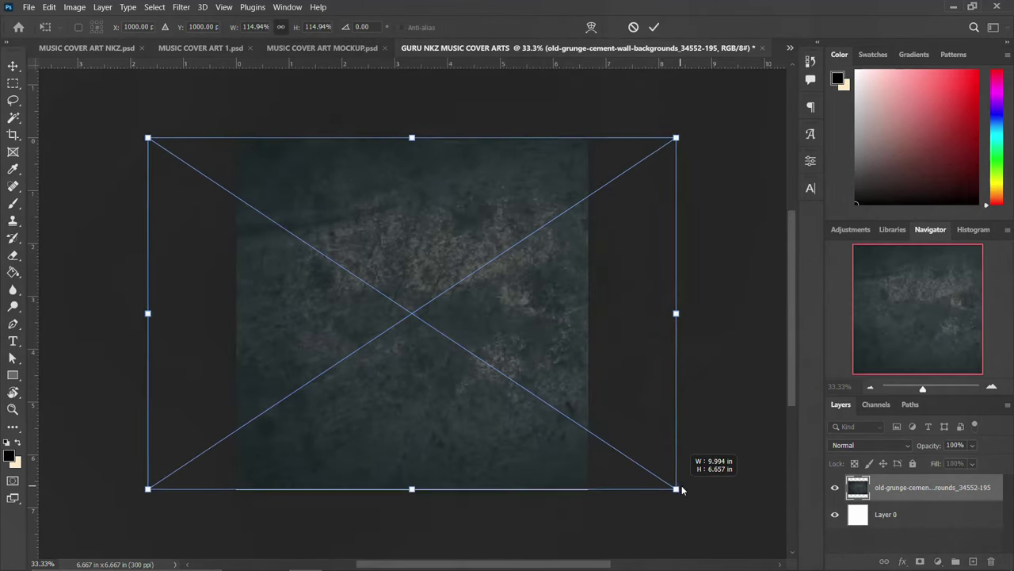
{"action": "key", "text": "Return"}
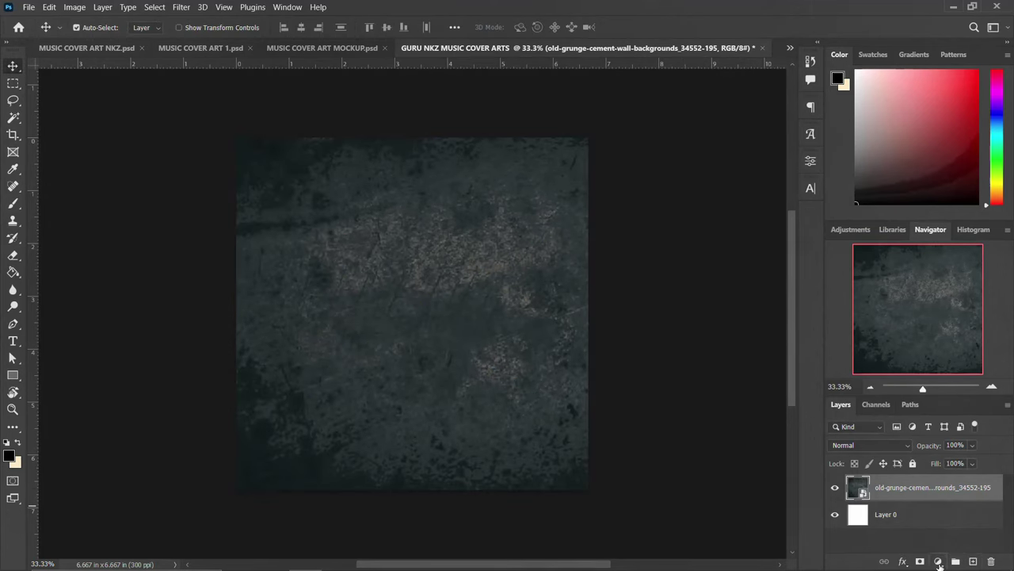
Step: Add a black Solid Color fill layer and paint its mask centre away with a large brush
{"action": "left_click", "coordinate": [939, 561]}
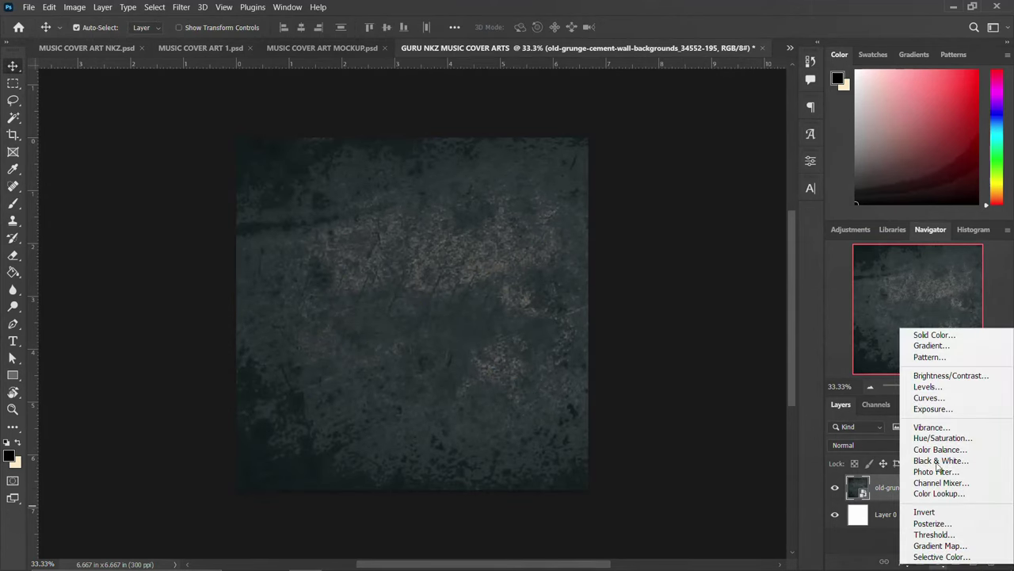
{"action": "left_click", "coordinate": [927, 334]}
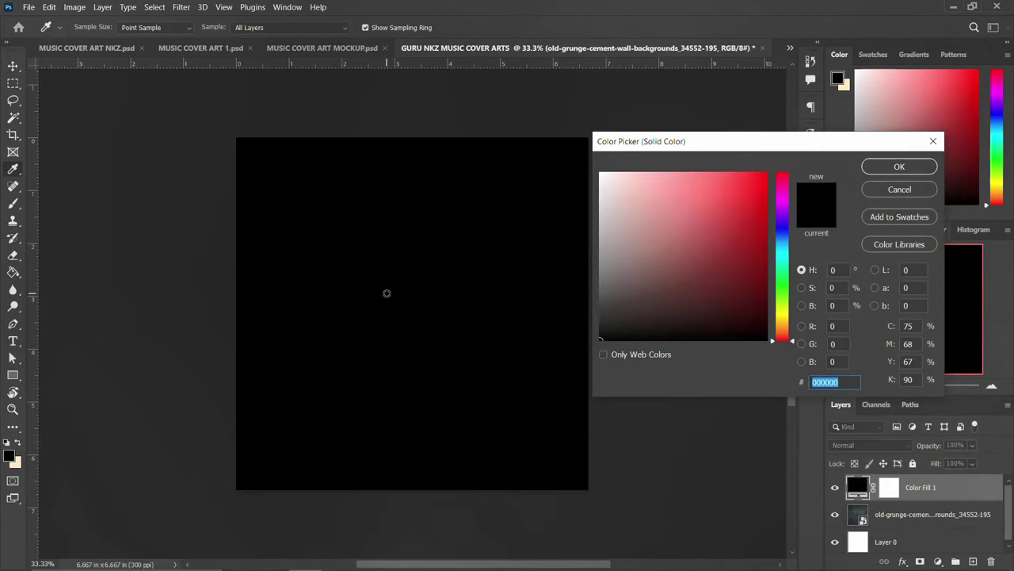
{"action": "left_click", "coordinate": [894, 168]}
{"action": "left_click", "coordinate": [889, 488]}
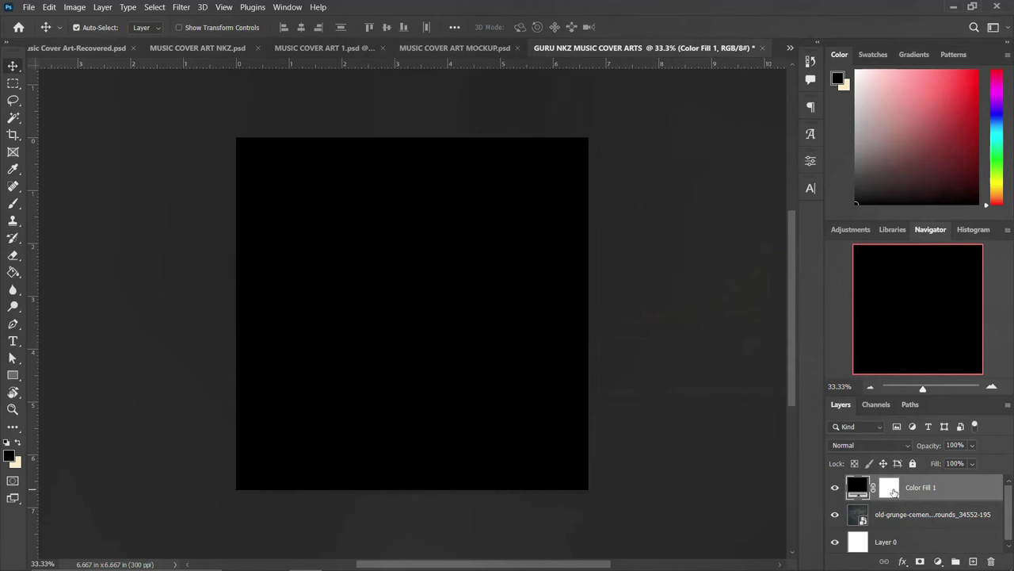
{"action": "key", "text": "b"}
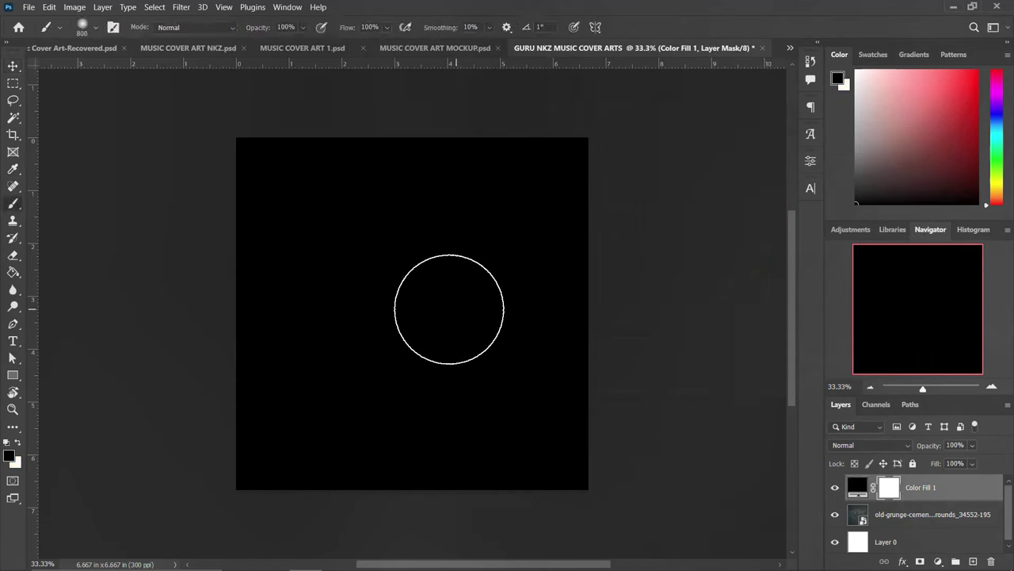
{"action": "key", "text": "bracketright"}
{"action": "key", "text": "bracketright"}
{"action": "key", "text": "bracketright"}
{"action": "key", "text": "bracketright"}
{"action": "key", "text": "bracketright"}
{"action": "key", "text": "bracketright"}
{"action": "key", "text": "bracketright"}
{"action": "key", "text": "bracketright"}
{"action": "key", "text": "bracketright"}
{"action": "key", "text": "bracketright"}
{"action": "key", "text": "bracketright"}
{"action": "key", "text": "bracketright"}
{"action": "key", "text": "bracketright"}
{"action": "key", "text": "bracketright"}
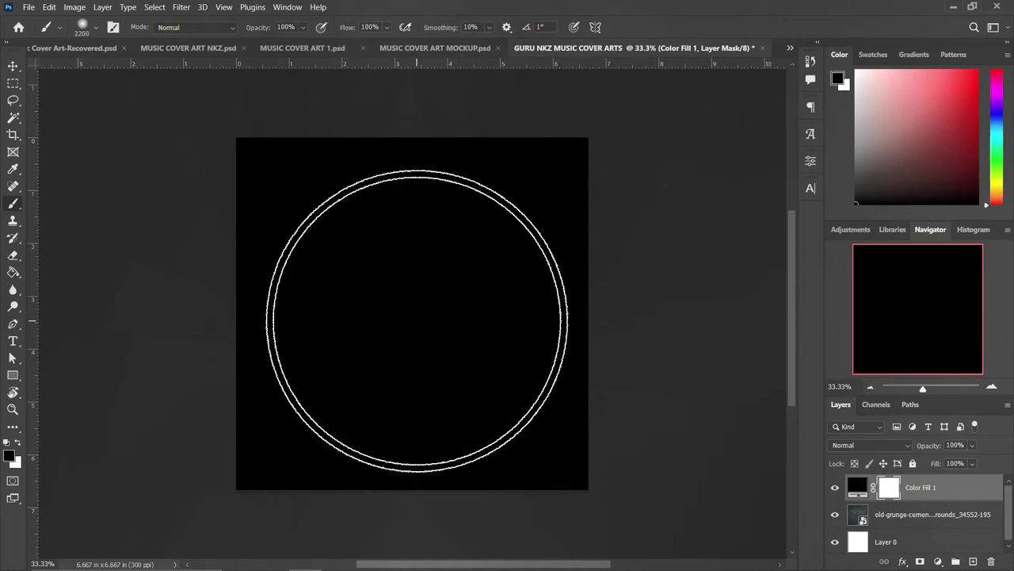
{"action": "left_click", "coordinate": [417, 320]}
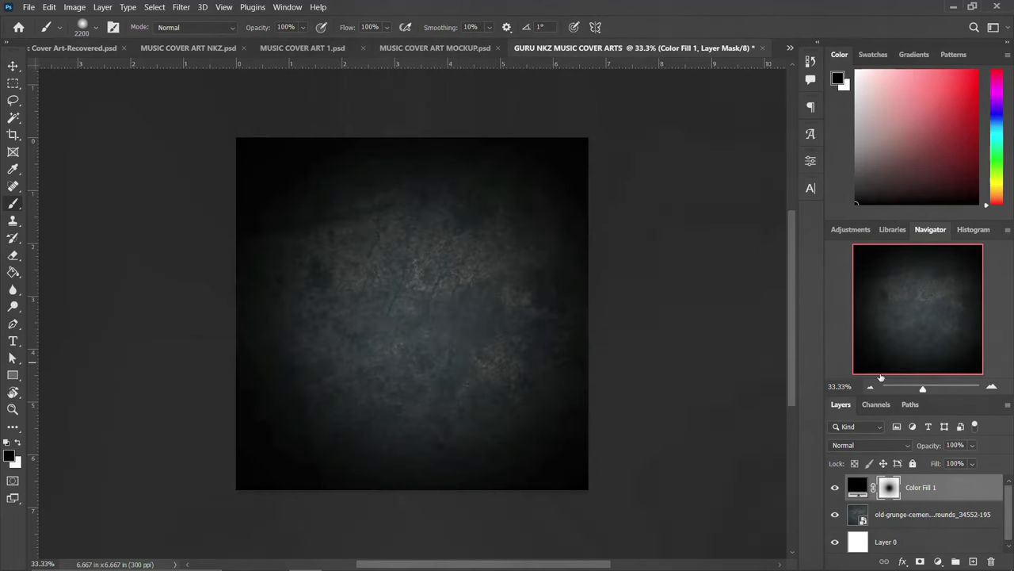
Step: Set the black fill layer's opacity back to 100%
{"action": "left_click", "coordinate": [14, 69]}
{"action": "left_click", "coordinate": [929, 446]}
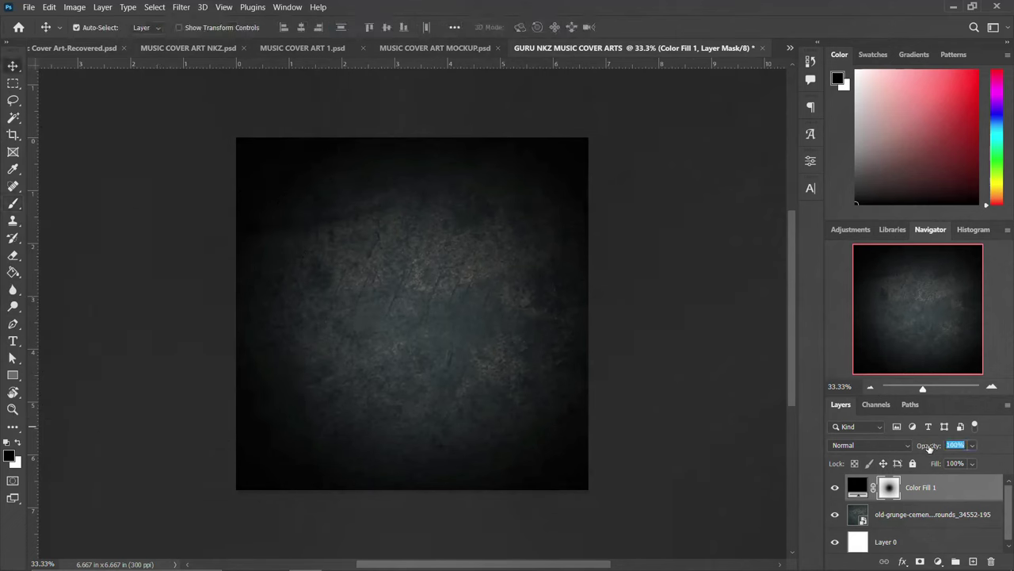
{"action": "type", "text": "6"}
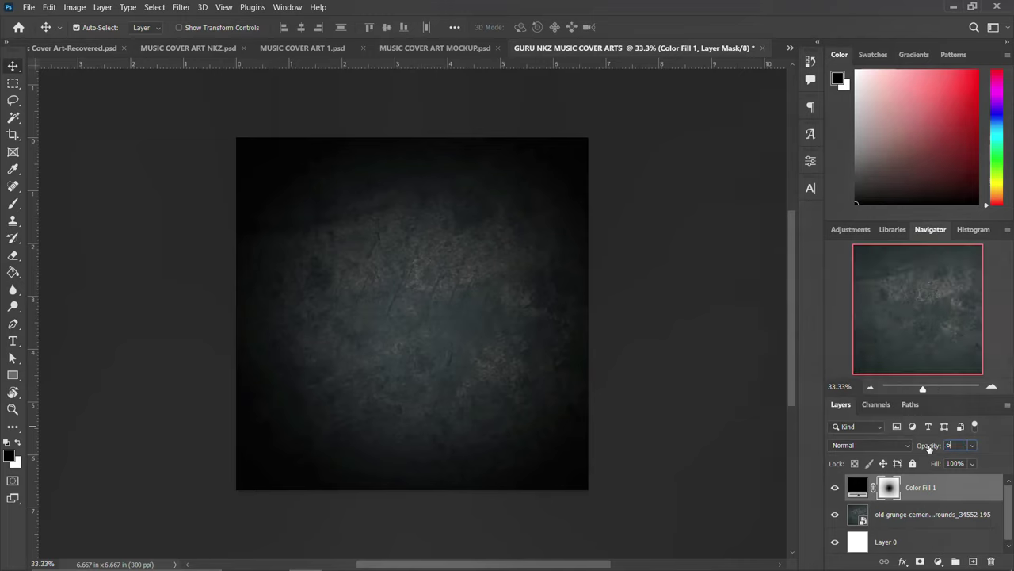
{"action": "type", "text": "0"}
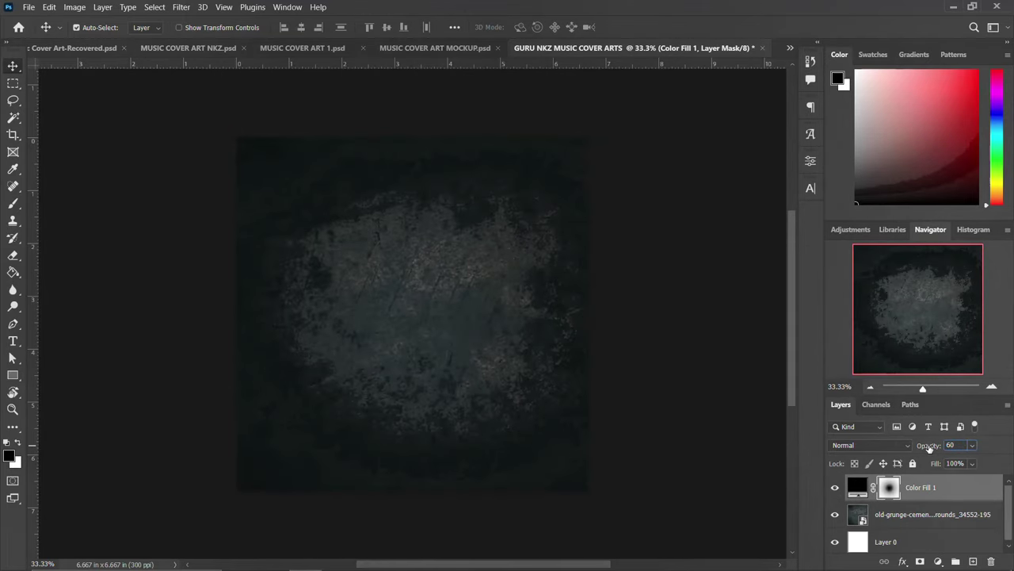
{"action": "type", "text": "80"}
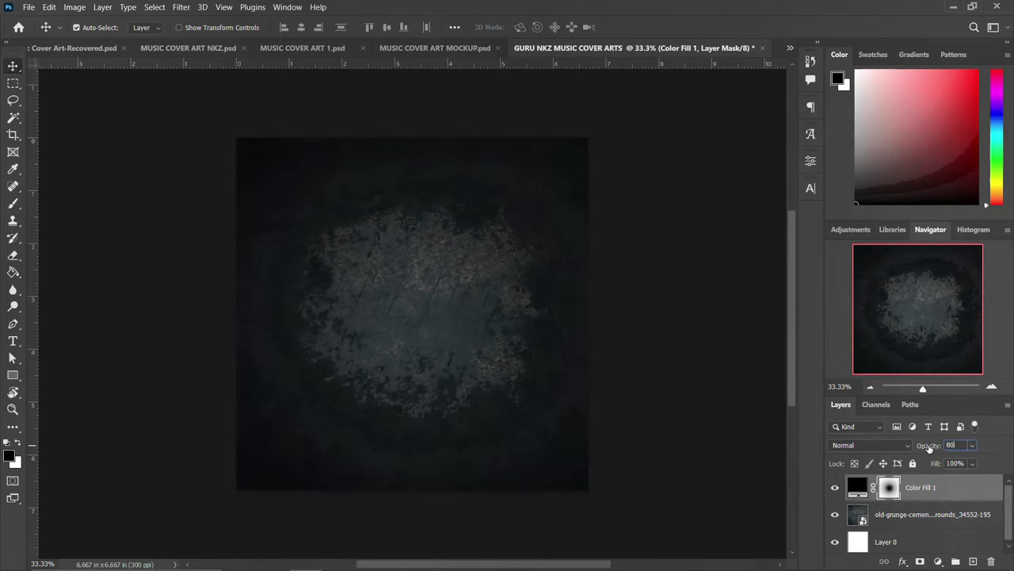
{"action": "type", "text": "0"}
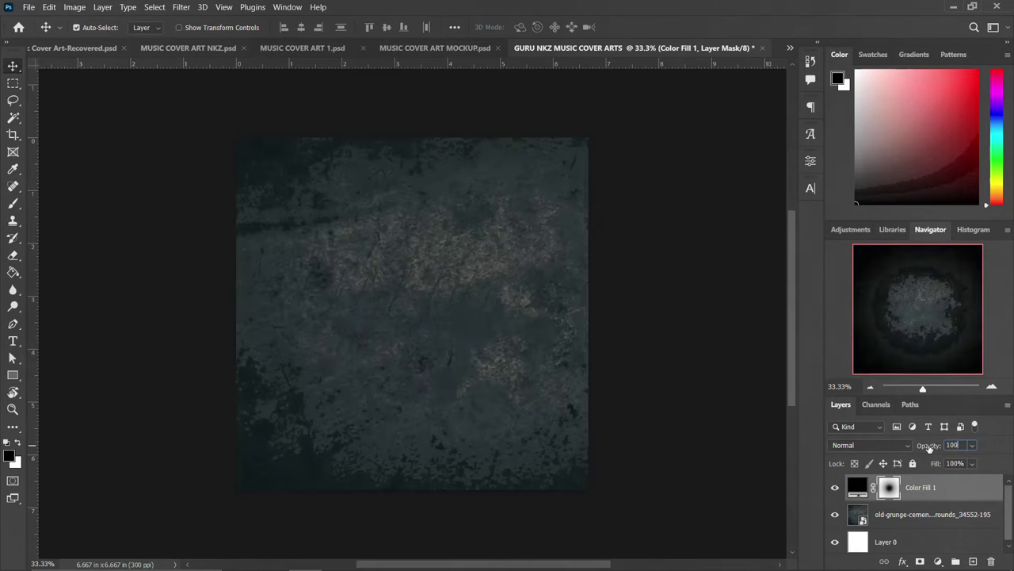
{"action": "type", "text": "0"}
{"action": "key", "text": "Return"}
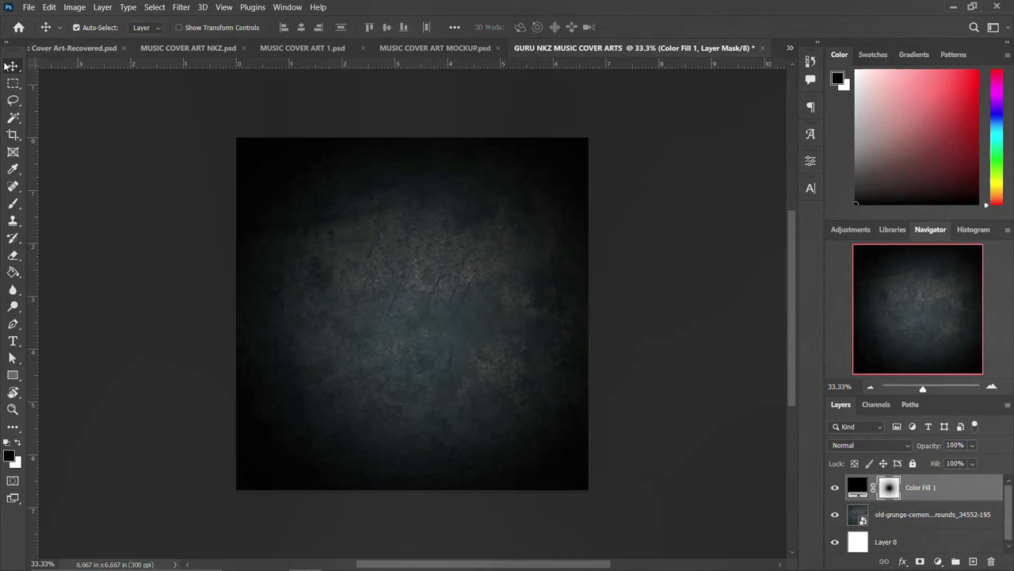
Step: Place the removebg portrait of the man in sunglasses, scaled up to fill most of the canvas
{"action": "left_click", "coordinate": [272, 557]}
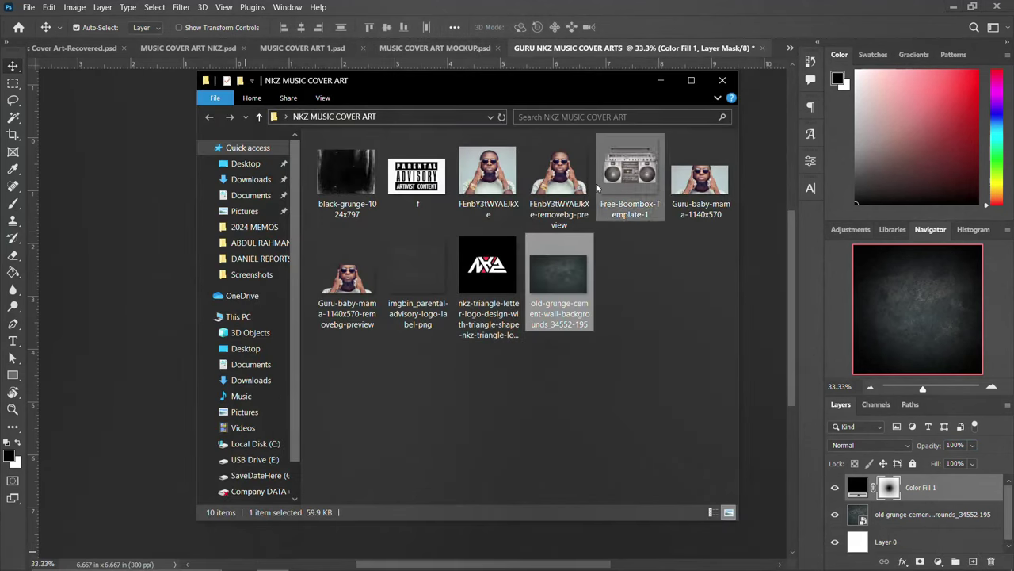
{"action": "mouse_move", "coordinate": [347, 277]}
{"action": "left_mouse_down"}
{"action": "mouse_move", "coordinate": [91, 366]}
{"action": "mouse_move", "coordinate": [190, 339]}
{"action": "left_mouse_up"}
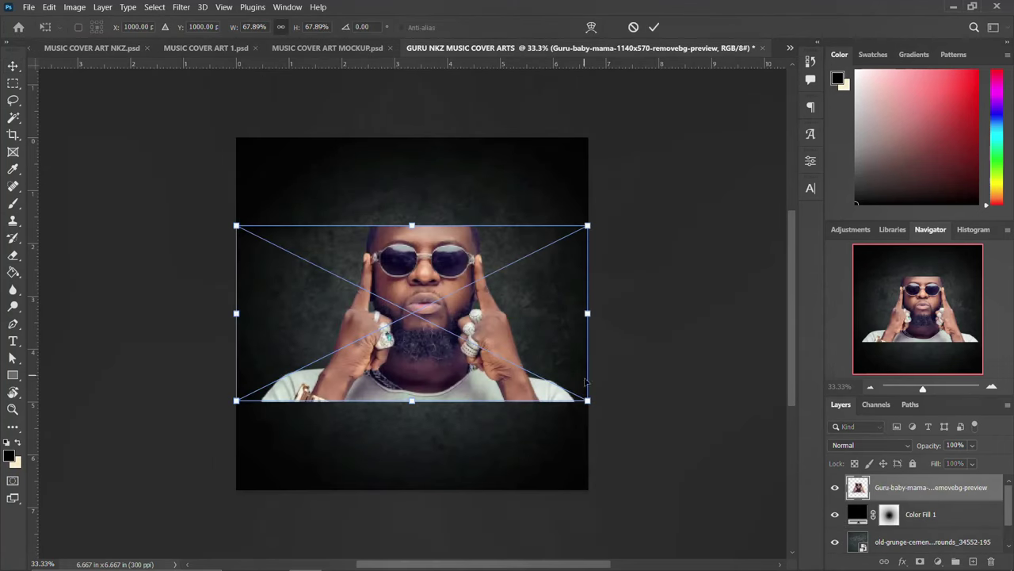
{"action": "mouse_move", "coordinate": [588, 400]}
{"action": "left_mouse_down"}
{"action": "mouse_move", "coordinate": [728, 453]}
{"action": "mouse_move", "coordinate": [785, 462]}
{"action": "mouse_move", "coordinate": [764, 458]}
{"action": "left_mouse_up"}
{"action": "key", "text": "Return"}
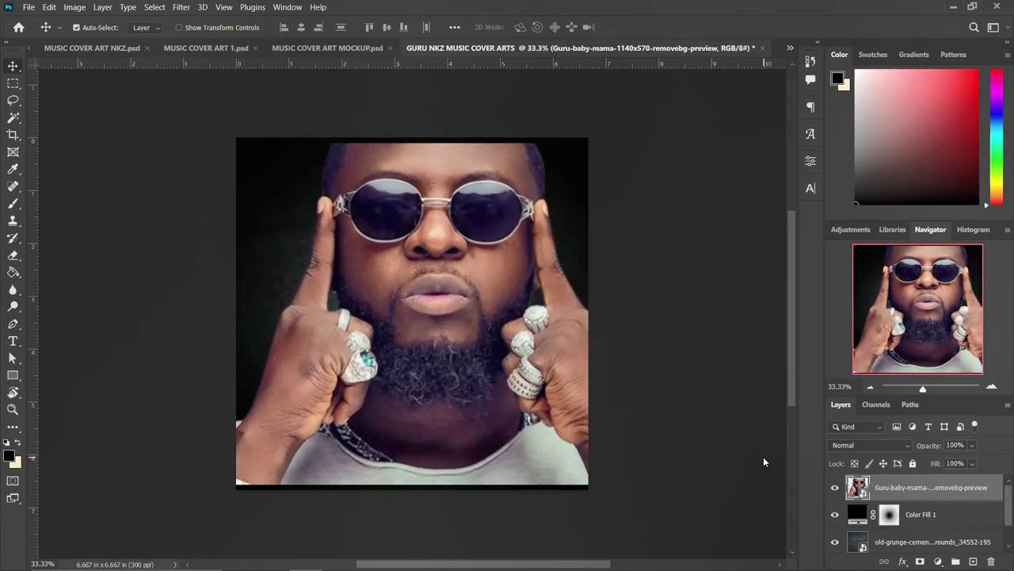
{"action": "left_click", "coordinate": [939, 561]}
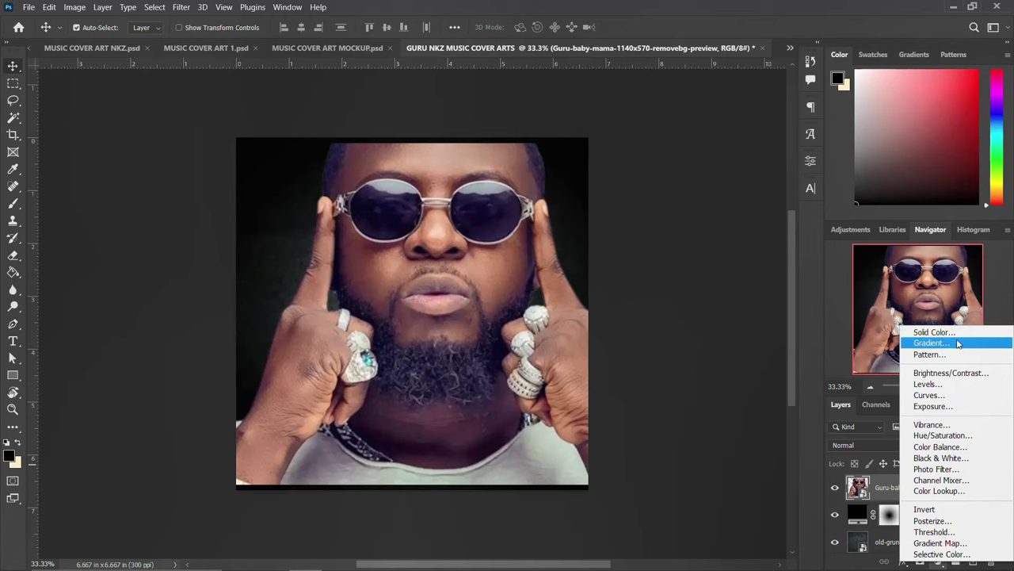
{"action": "left_click", "coordinate": [931, 342]}
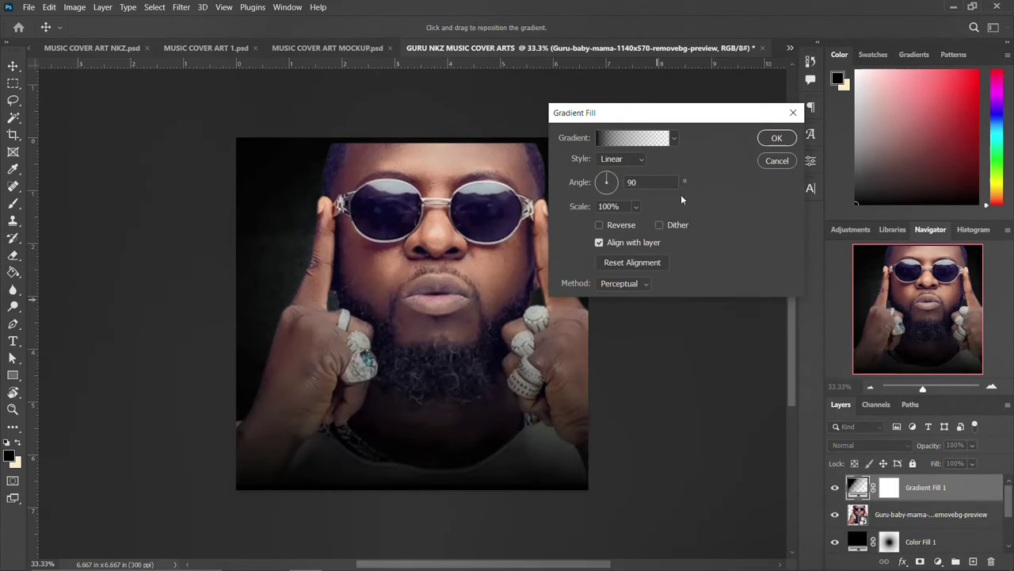
{"action": "left_click_drag", "start_coordinate": [413, 448], "coordinate": [408, 410]}
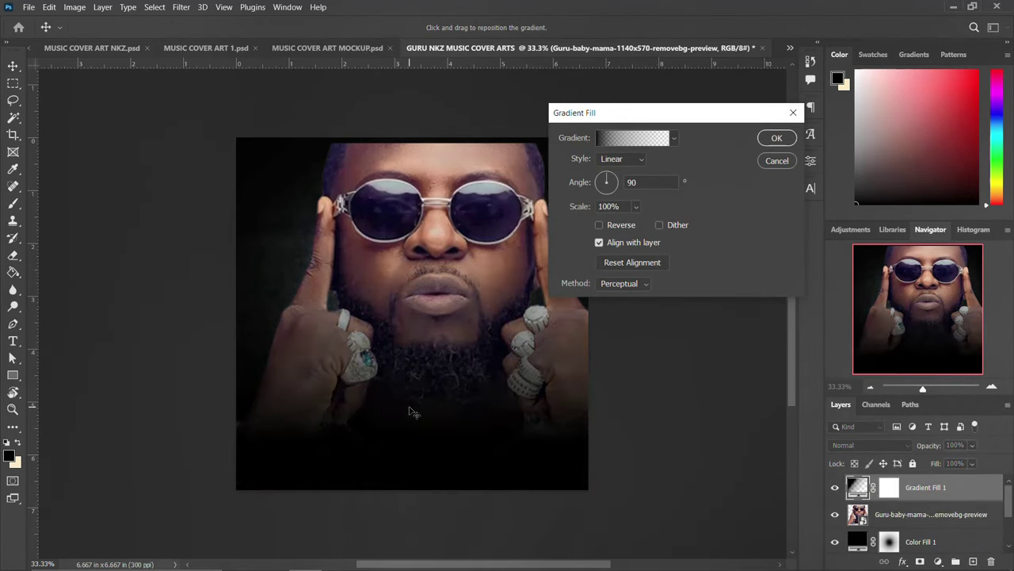
{"action": "left_click", "coordinate": [773, 137]}
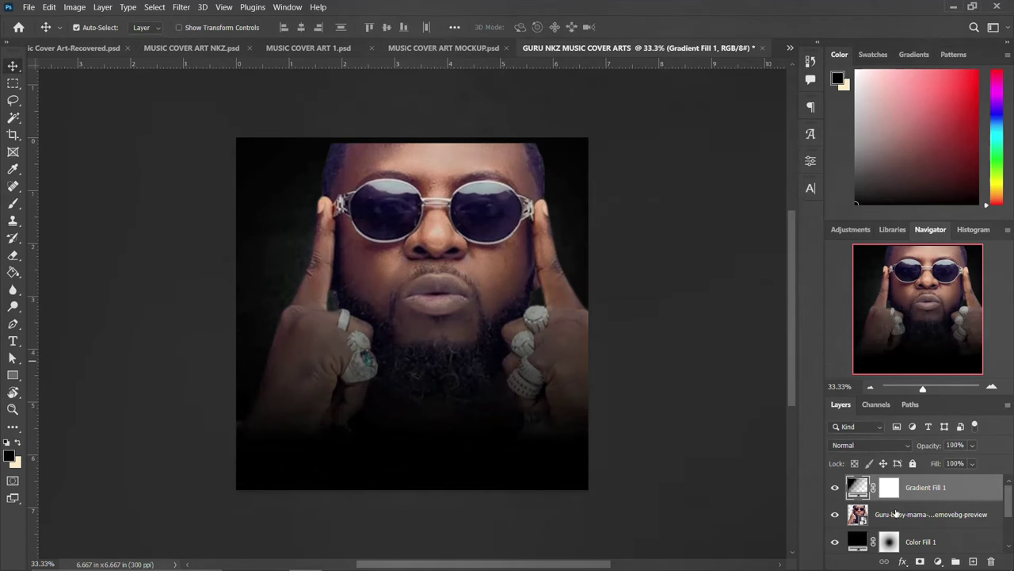
{"action": "left_click", "coordinate": [895, 514]}
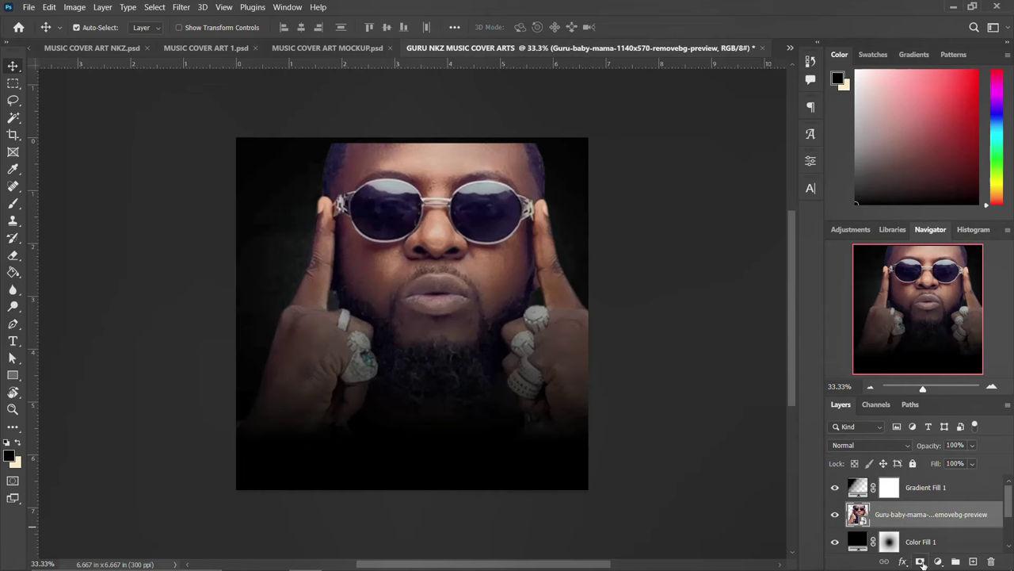
Step: Add a layer mask to the portrait and paint out the top of his head with a smaller brush
{"action": "left_click", "coordinate": [920, 561]}
{"action": "key", "text": "b"}
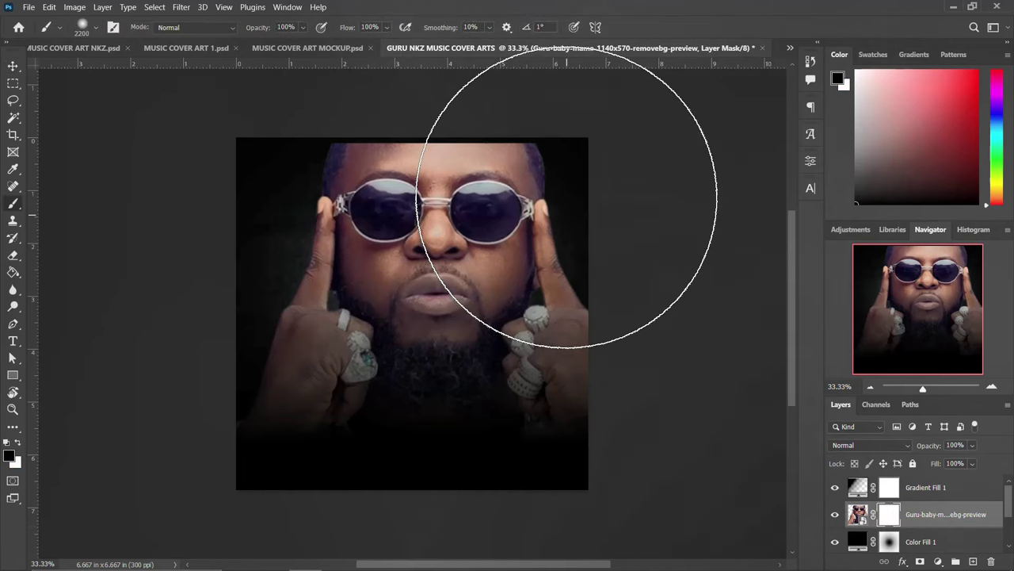
{"action": "key", "text": "bracketleft"}
{"action": "key", "text": "bracketleft"}
{"action": "key", "text": "bracketleft"}
{"action": "key", "text": "bracketleft"}
{"action": "key", "text": "bracketleft"}
{"action": "key", "text": "bracketleft"}
{"action": "key", "text": "bracketleft"}
{"action": "key", "text": "bracketleft"}
{"action": "key", "text": "bracketleft"}
{"action": "key", "text": "bracketleft"}
{"action": "left_click_drag", "start_coordinate": [546, 151], "coordinate": [286, 140]}
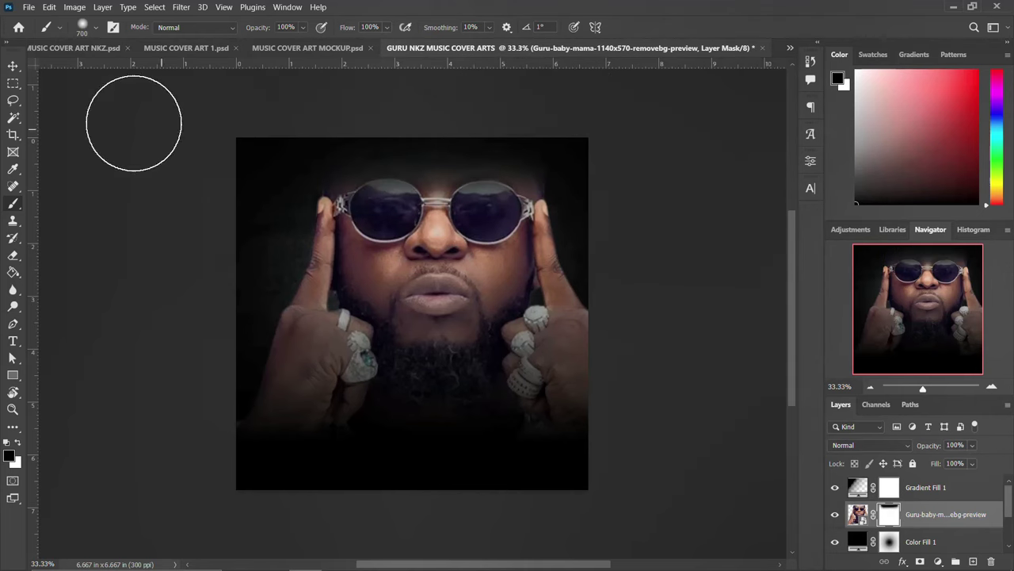
{"action": "left_click", "coordinate": [13, 66]}
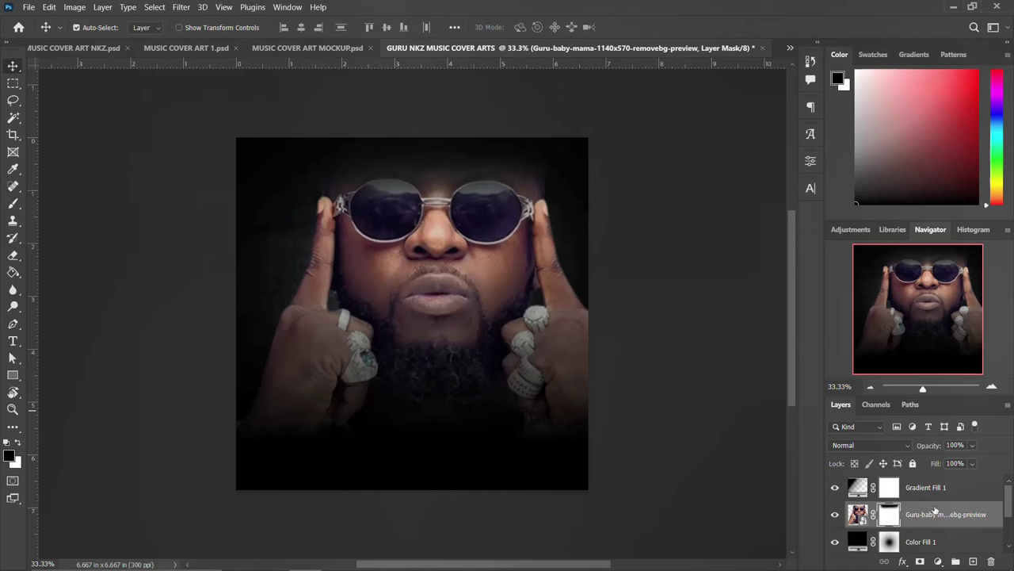
Step: Set the portrait layer to Soft Light and Gradient Fill 1 to Luminosity blending
{"action": "left_click", "coordinate": [896, 448]}
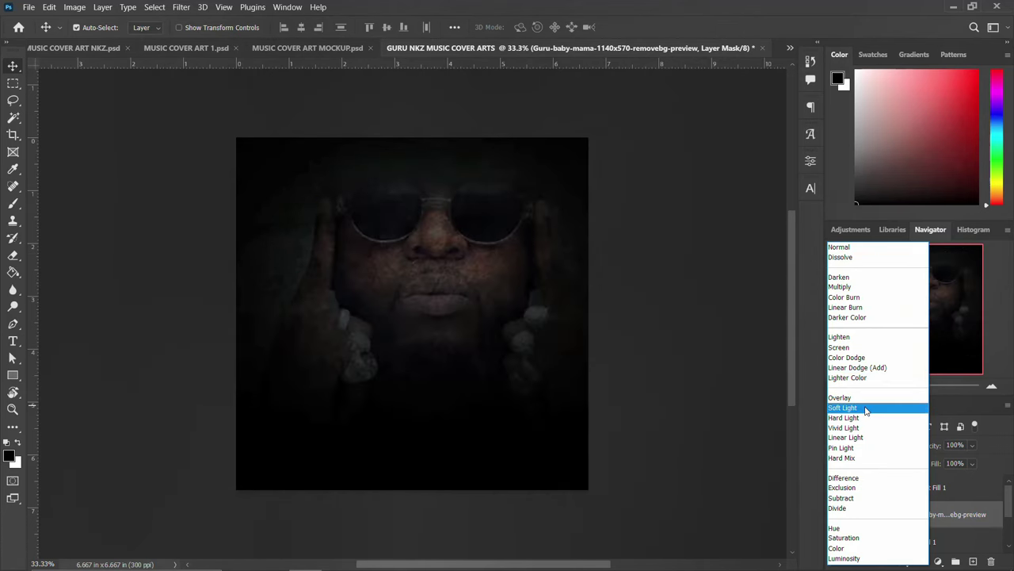
{"action": "left_click", "coordinate": [866, 409]}
{"action": "left_click", "coordinate": [926, 487]}
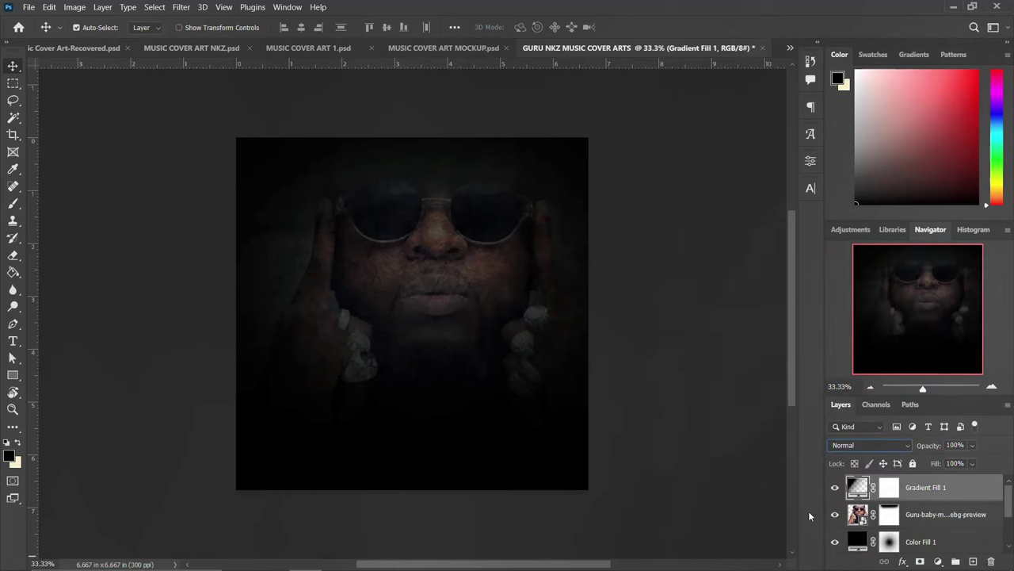
{"action": "left_click", "coordinate": [871, 445]}
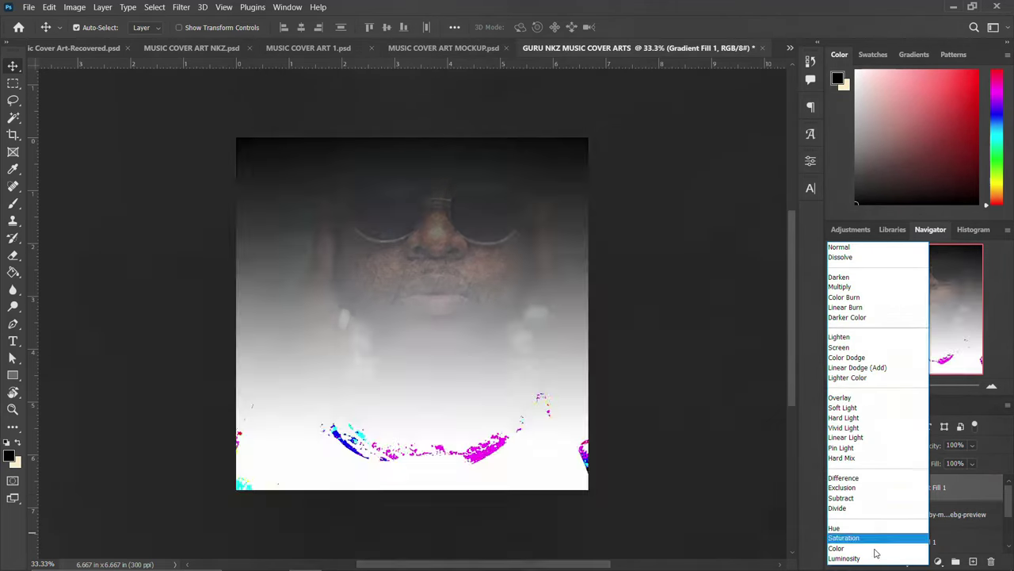
{"action": "left_click", "coordinate": [844, 558]}
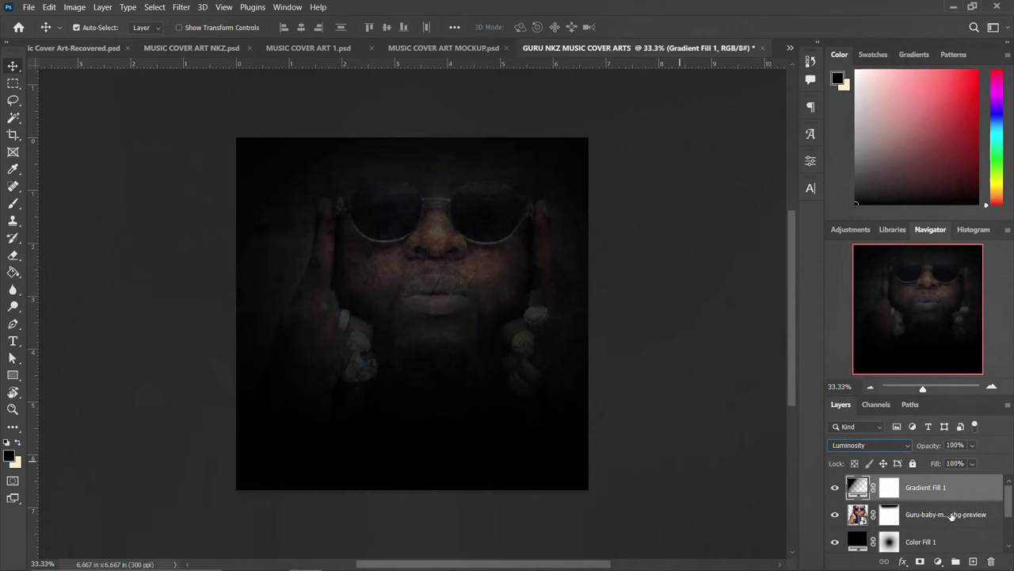
{"action": "left_click", "coordinate": [952, 516]}
{"action": "key", "text": "ctrl+t"}
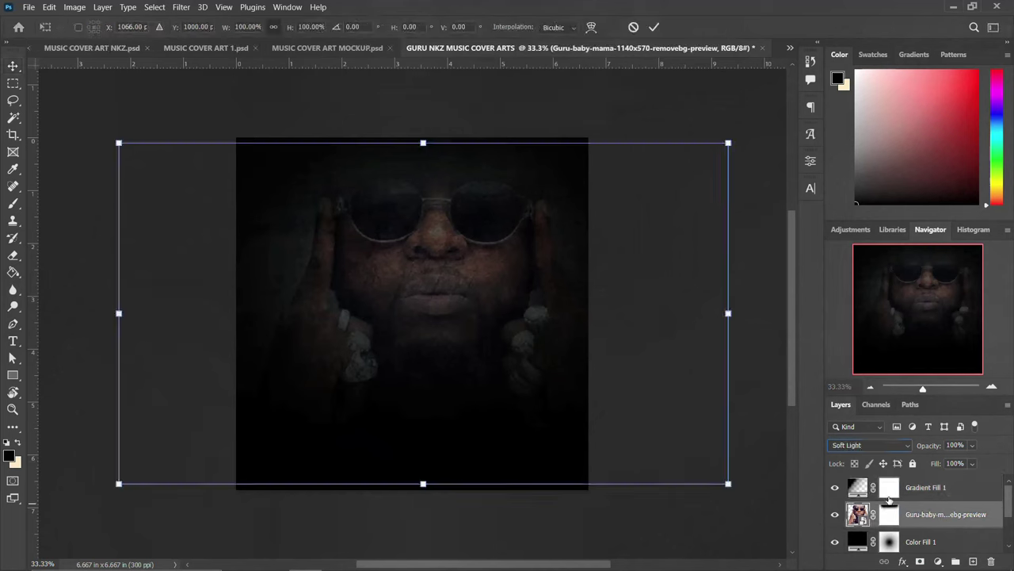
{"action": "key", "text": "Escape"}
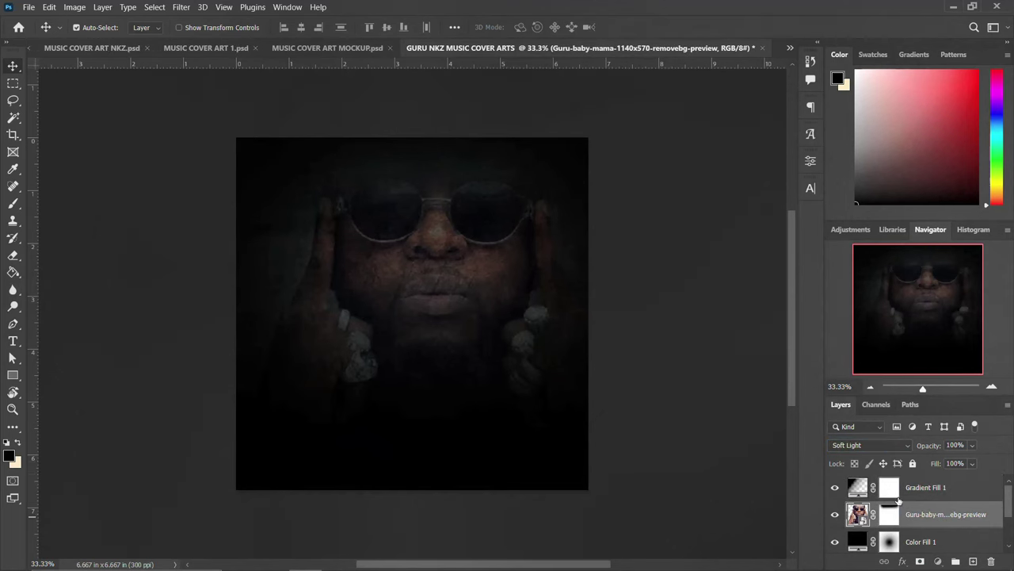
{"action": "left_click", "coordinate": [872, 444]}
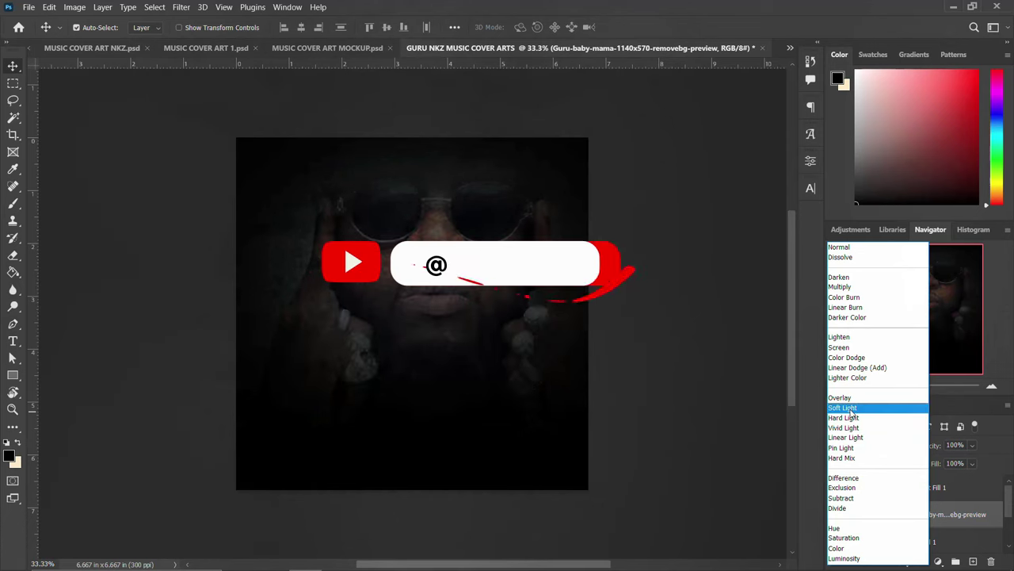
Step: Keep the portrait on Soft Light and move it down and slightly left
{"action": "left_click", "coordinate": [849, 408]}
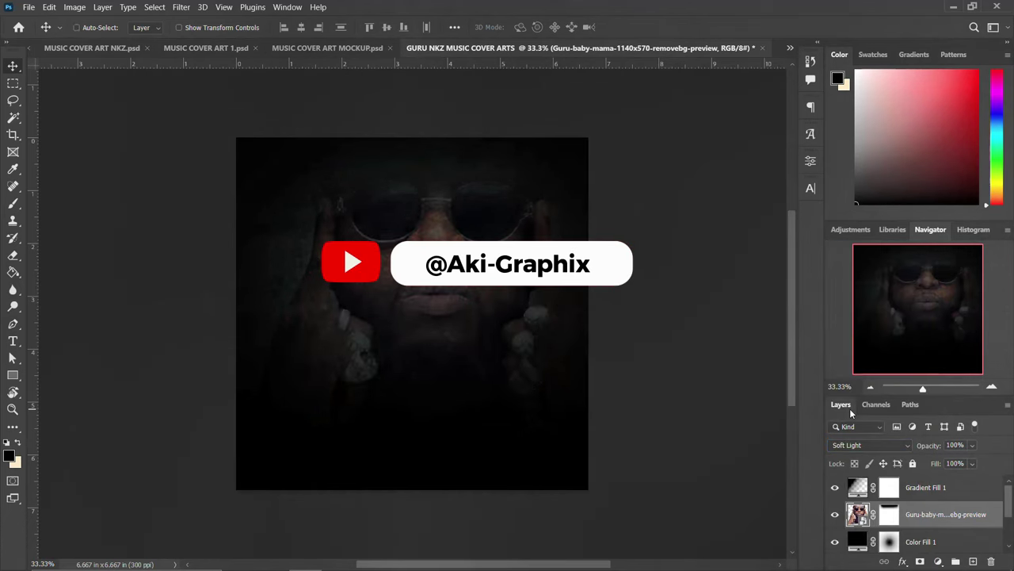
{"action": "key", "text": "ctrl+t"}
{"action": "left_click_drag", "start_coordinate": [452, 271], "coordinate": [435, 302]}
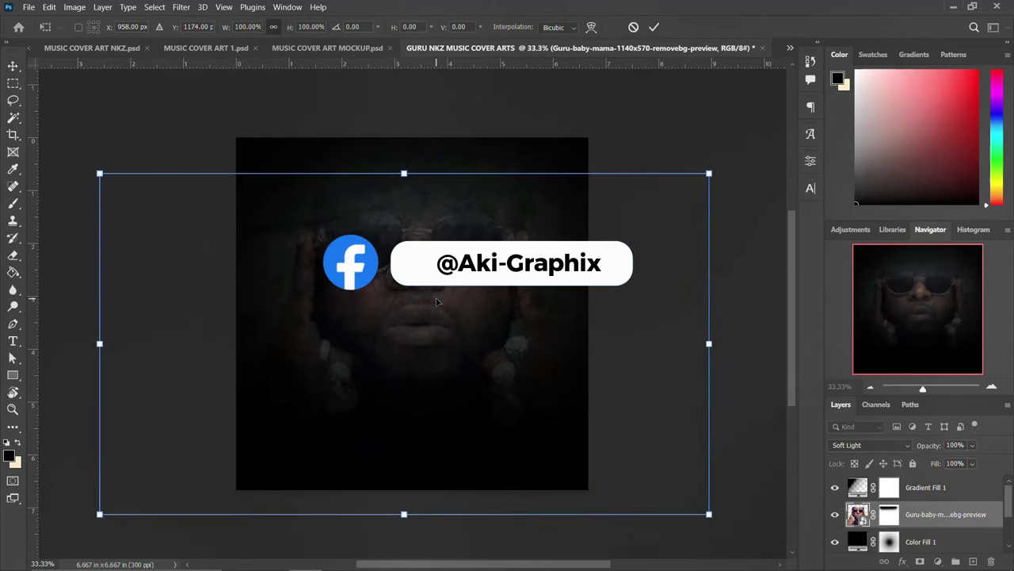
{"action": "key", "text": "Return"}
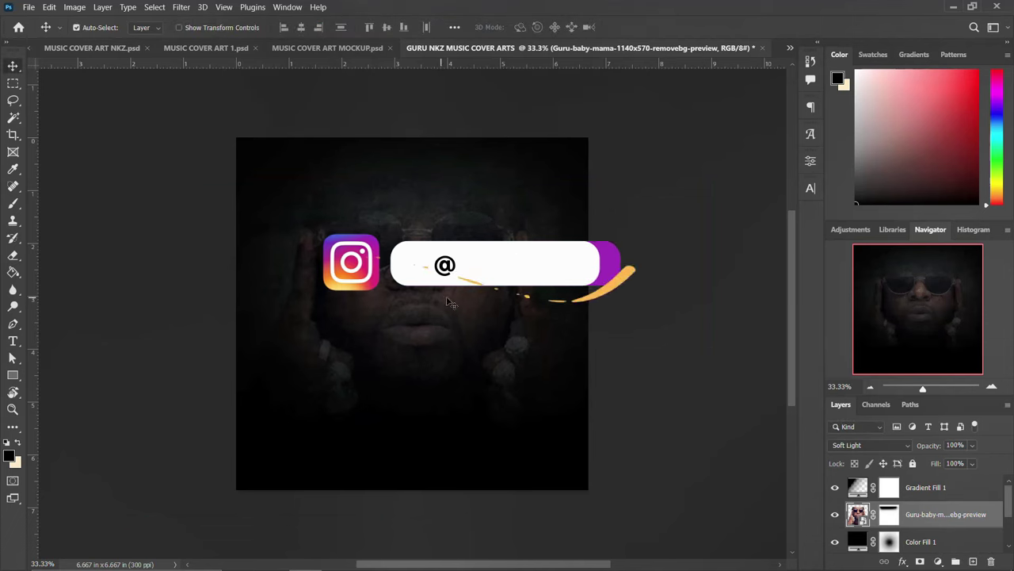
{"action": "left_click", "coordinate": [930, 491]}
{"action": "scroll", "coordinate": [919, 515], "scroll_direction": "down", "scroll_amount": 2}
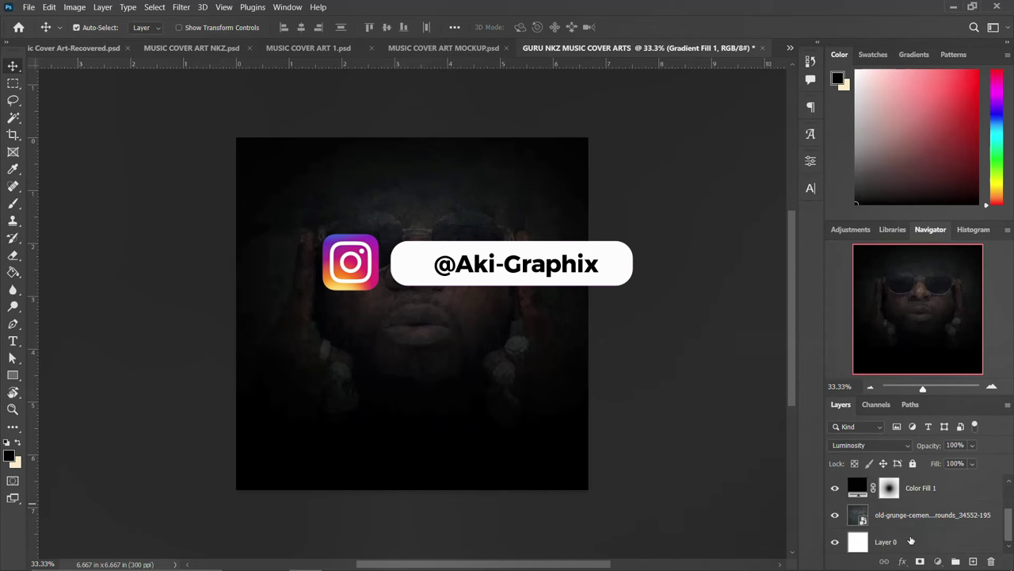
Step: Group Gradient Fill 1 through Layer 0 into a group named BACKGROUND
{"action": "left_click", "coordinate": [912, 540], "text": "shift"}
{"action": "key", "text": "ctrl+g"}
{"action": "type", "text": "BACKG"}
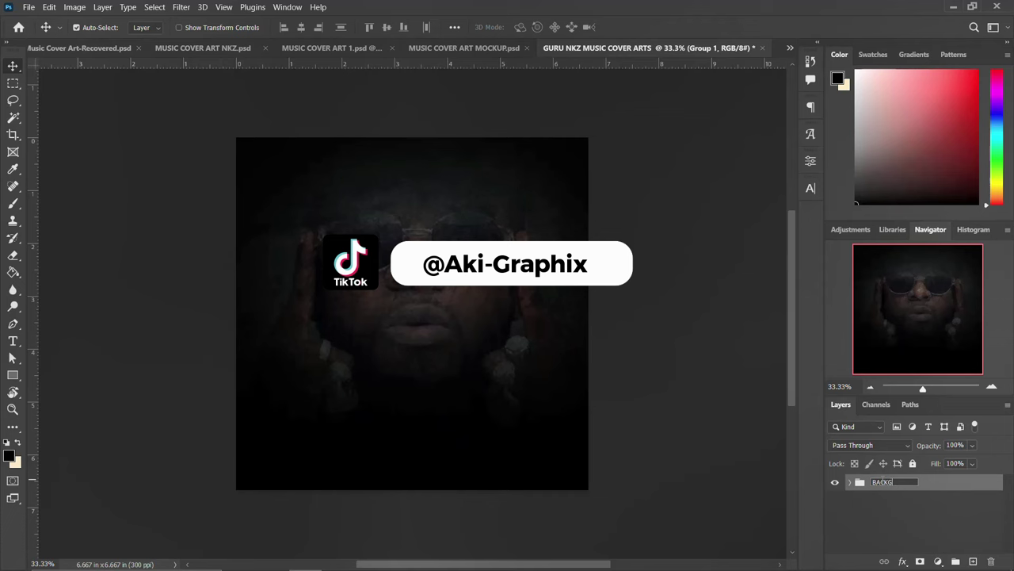
{"action": "type", "text": "ROUND"}
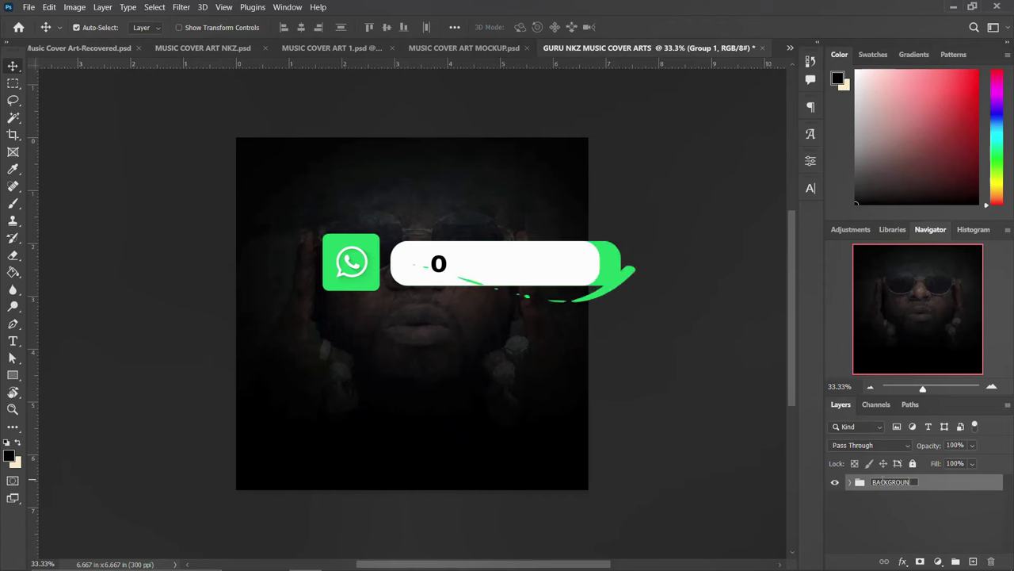
{"action": "key", "text": "Return"}
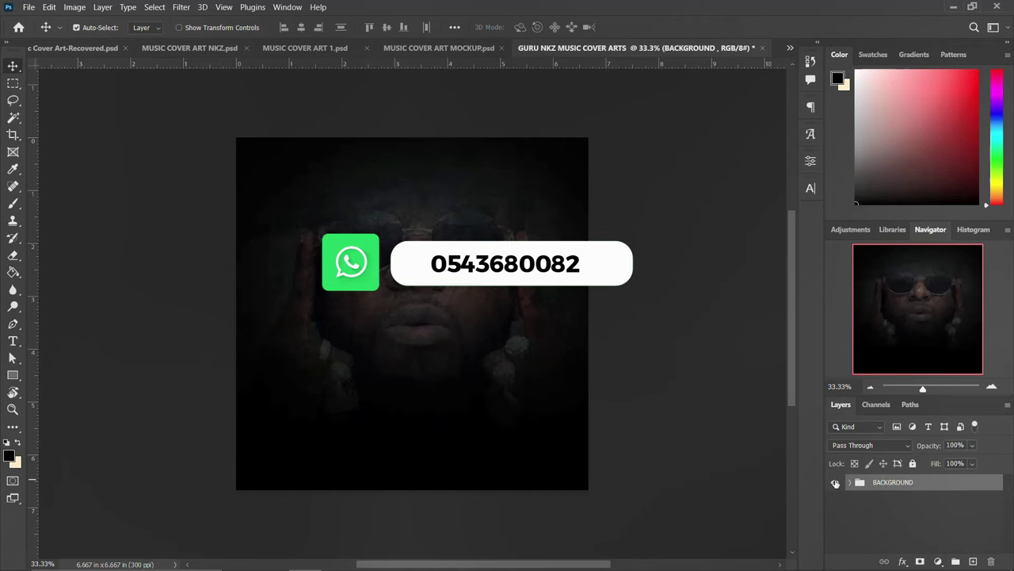
{"action": "left_click", "coordinate": [834, 484]}
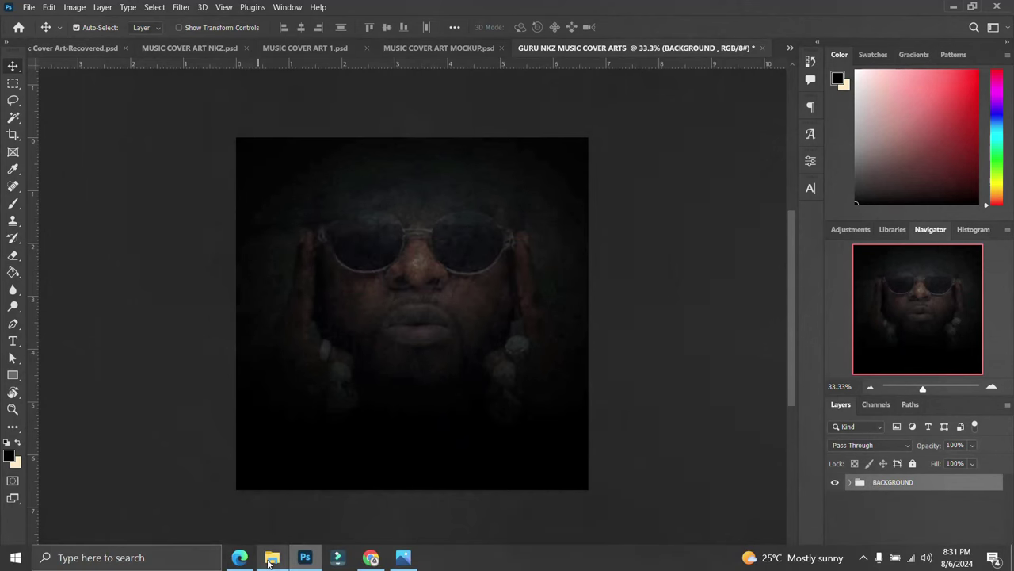
Step: Place the new portrait photo above the BACKGROUND group, enlarged to fill the cover
{"action": "left_click", "coordinate": [269, 558]}
{"action": "left_click_drag", "start_coordinate": [544, 195], "coordinate": [108, 313]}
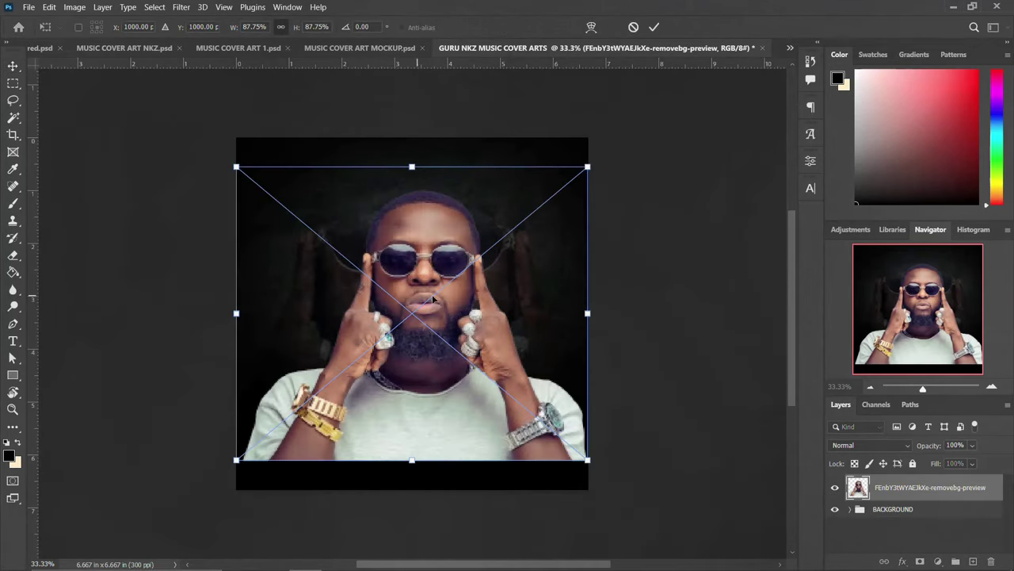
{"action": "left_click_drag", "start_coordinate": [587, 166], "coordinate": [593, 162]}
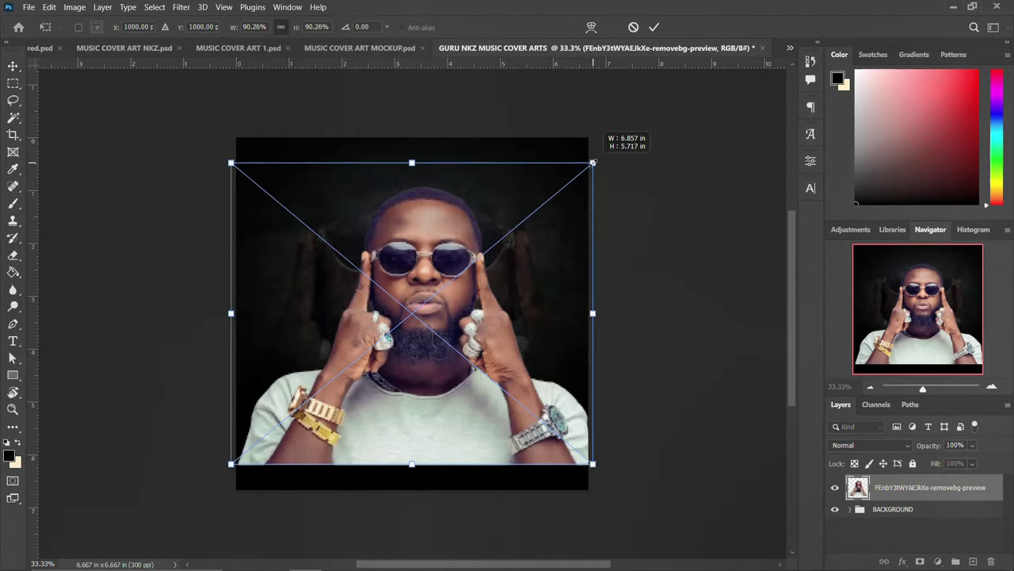
{"action": "key", "text": "Return"}
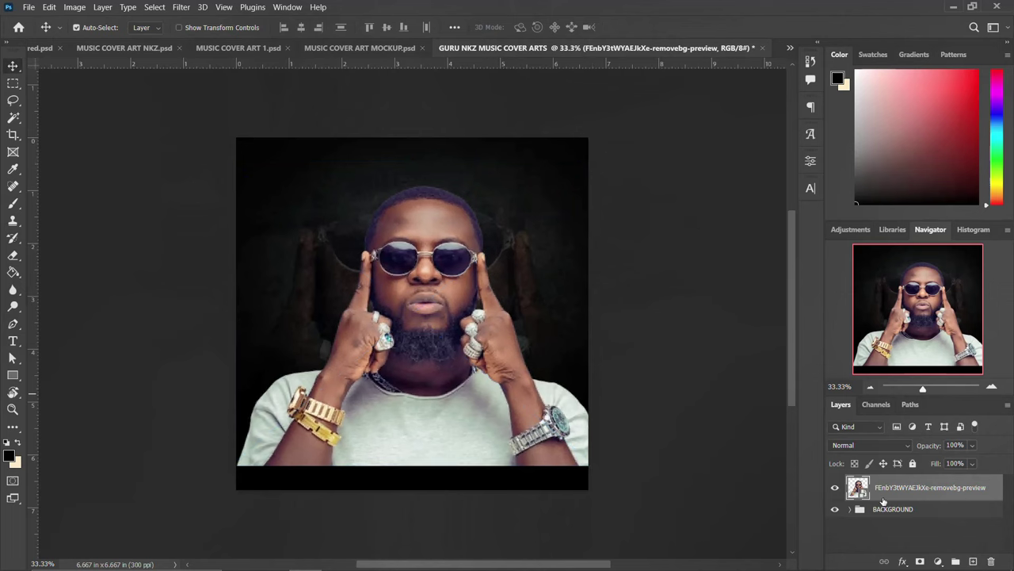
Step: Mask the new photo, painting black along the bottom to fade the lower arms and watches
{"action": "left_click", "coordinate": [921, 561]}
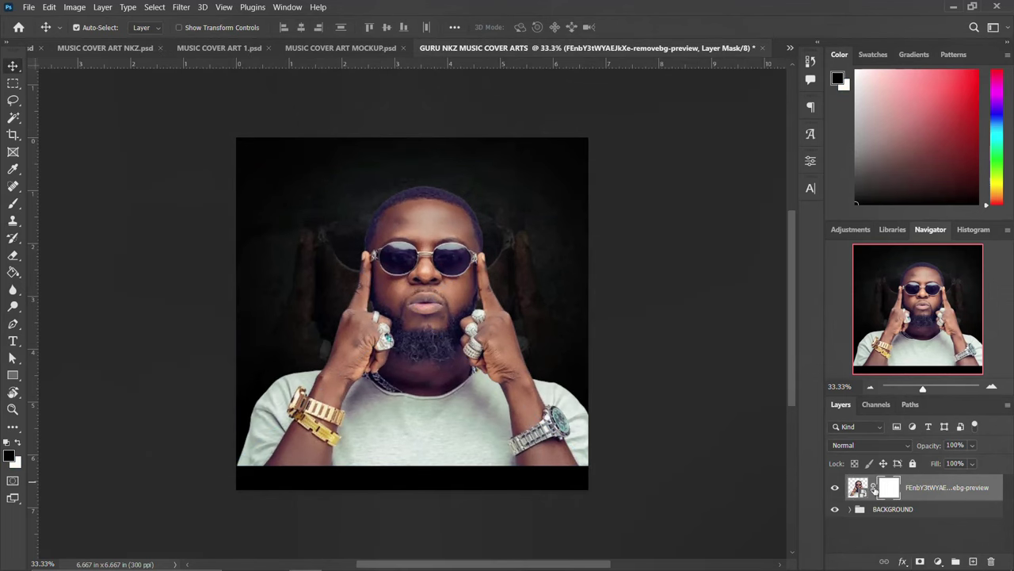
{"action": "key", "text": "b"}
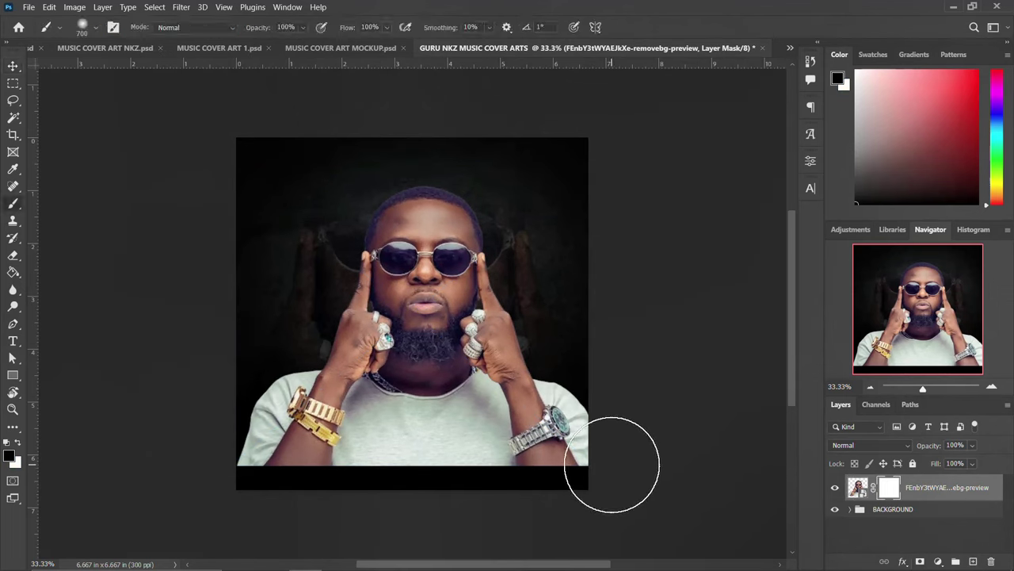
{"action": "key", "text": "bracketright"}
{"action": "key", "text": "bracketright"}
{"action": "key", "text": "bracketright"}
{"action": "mouse_move", "coordinate": [593, 453]}
{"action": "left_mouse_down"}
{"action": "mouse_move", "coordinate": [337, 497]}
{"action": "mouse_move", "coordinate": [608, 440]}
{"action": "mouse_move", "coordinate": [140, 493]}
{"action": "mouse_move", "coordinate": [229, 430]}
{"action": "mouse_move", "coordinate": [238, 487]}
{"action": "mouse_move", "coordinate": [615, 461]}
{"action": "mouse_move", "coordinate": [277, 509]}
{"action": "mouse_move", "coordinate": [207, 453]}
{"action": "mouse_move", "coordinate": [531, 499]}
{"action": "mouse_move", "coordinate": [600, 465]}
{"action": "mouse_move", "coordinate": [208, 483]}
{"action": "mouse_move", "coordinate": [269, 482]}
{"action": "left_mouse_up"}
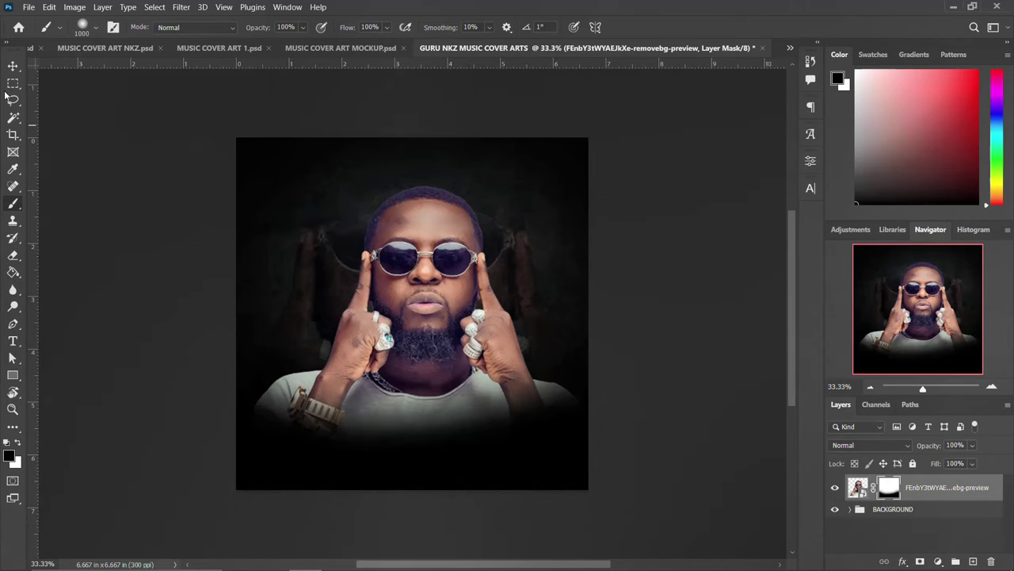
{"action": "left_click", "coordinate": [13, 65]}
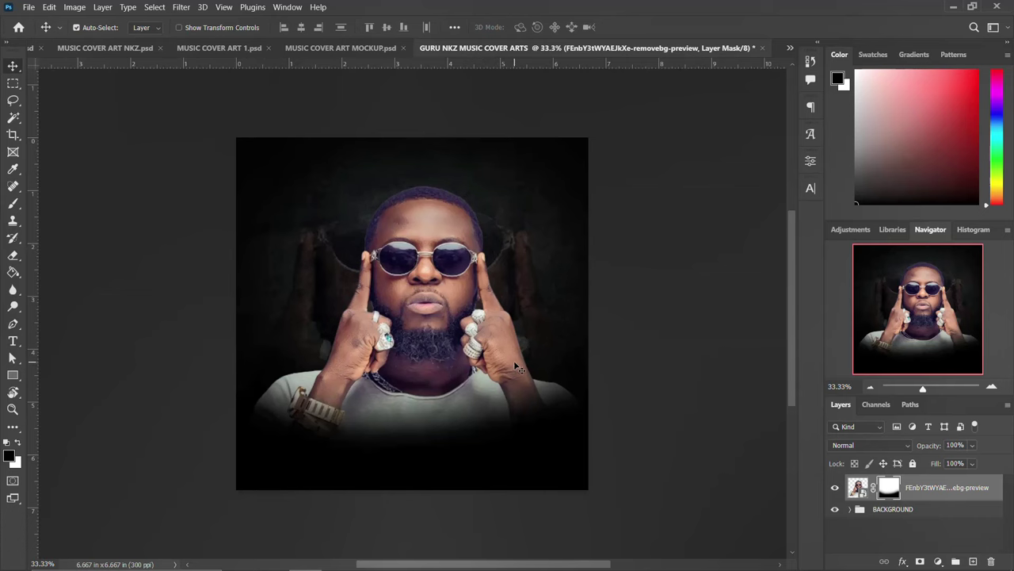
{"action": "left_click", "coordinate": [268, 558]}
Step: Place the NKZ logo and set its blend mode to Linear Dodge (Add)
{"action": "left_click_drag", "start_coordinate": [483, 275], "coordinate": [128, 426]}
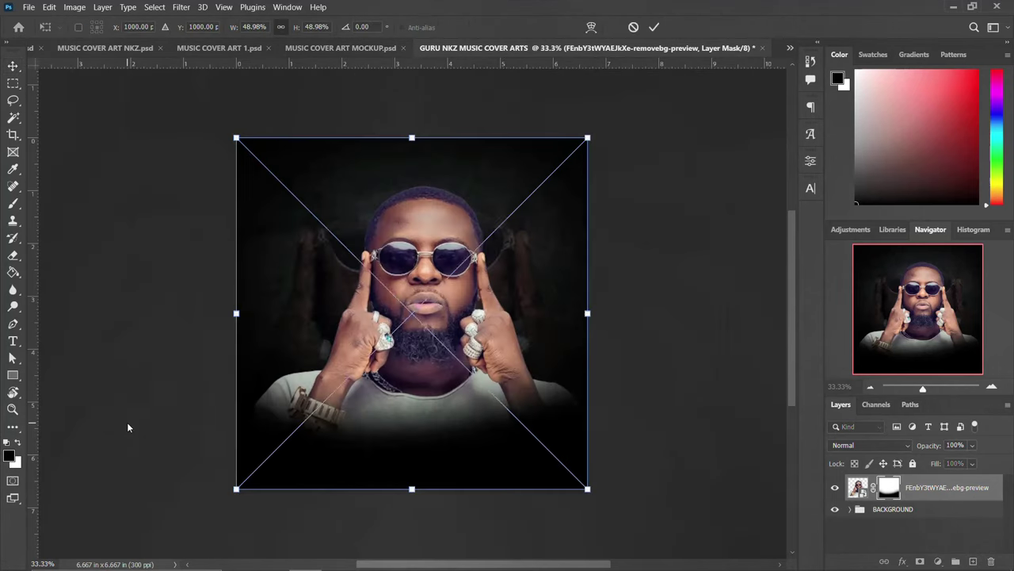
{"action": "key", "text": "Return"}
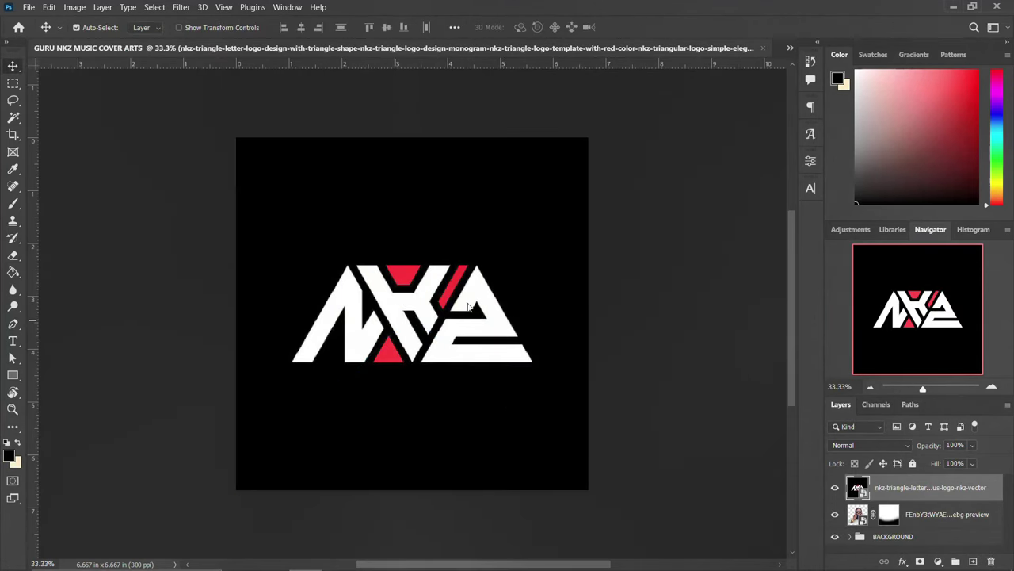
{"action": "left_click", "coordinate": [861, 444]}
{"action": "scroll", "coordinate": [865, 444], "scroll_direction": "down", "scroll_amount": 2}
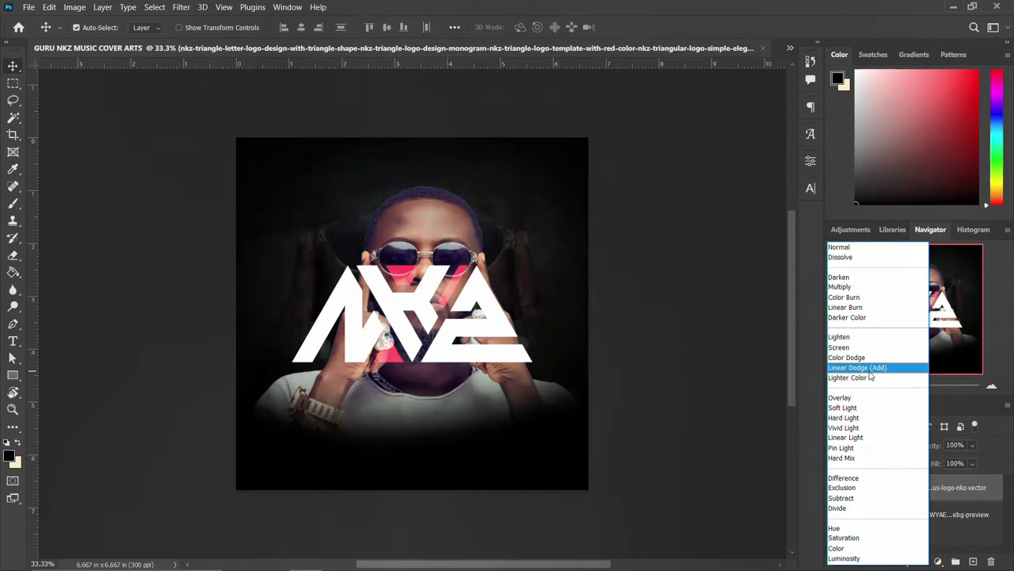
{"action": "left_click", "coordinate": [871, 369]}
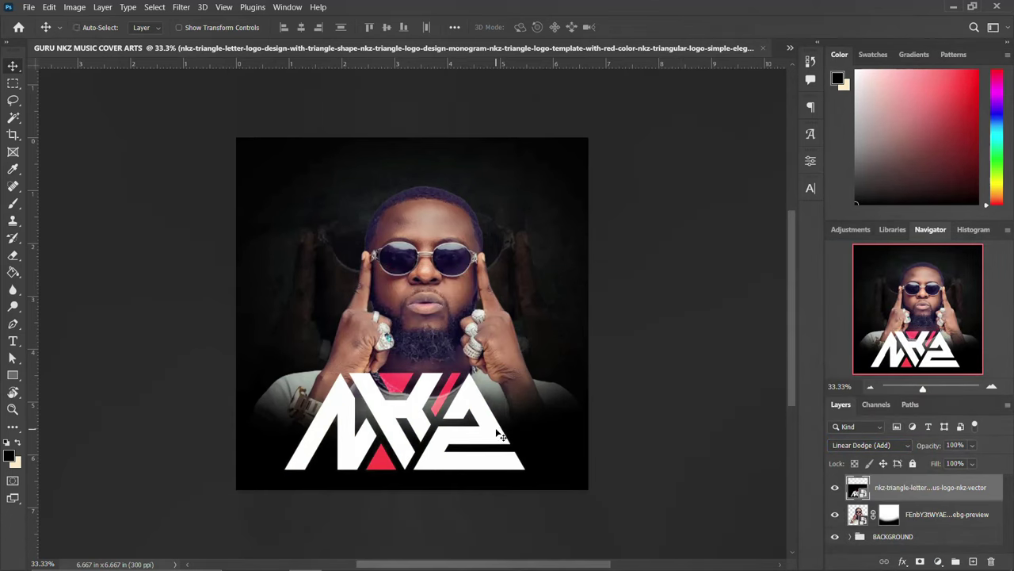
Step: Shrink the NKZ logo to about 26% and move it to the cover's bottom centre
{"action": "key", "text": "ctrl+t"}
{"action": "mouse_move", "coordinate": [581, 247]}
{"action": "left_mouse_down"}
{"action": "mouse_move", "coordinate": [513, 339]}
{"action": "mouse_move", "coordinate": [507, 333]}
{"action": "left_mouse_up"}
{"action": "left_click_drag", "start_coordinate": [405, 409], "coordinate": [426, 425]}
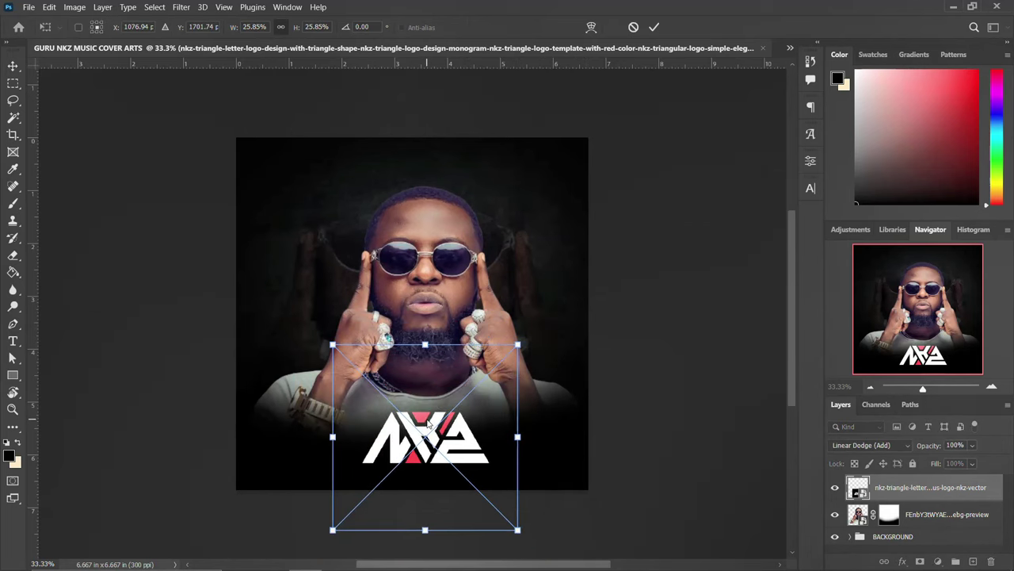
{"action": "type", "text": "1"}
{"action": "key", "text": "Return"}
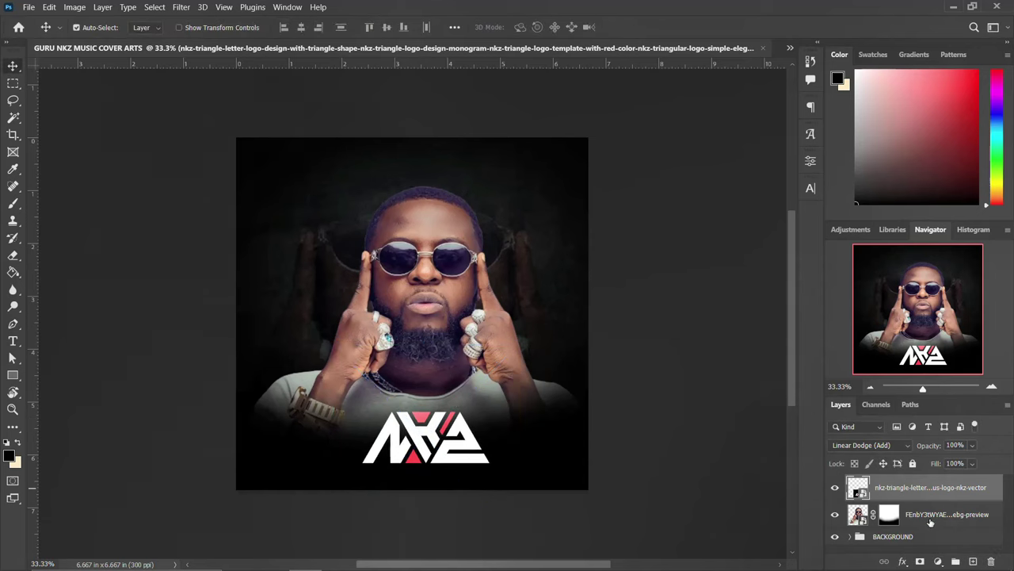
{"action": "left_click", "coordinate": [931, 521]}
{"action": "key", "text": "ctrl+t"}
Step: Move the portrait up and brush black on its layer mask to fade the lower shirt
{"action": "left_click_drag", "start_coordinate": [454, 406], "coordinate": [446, 372]}
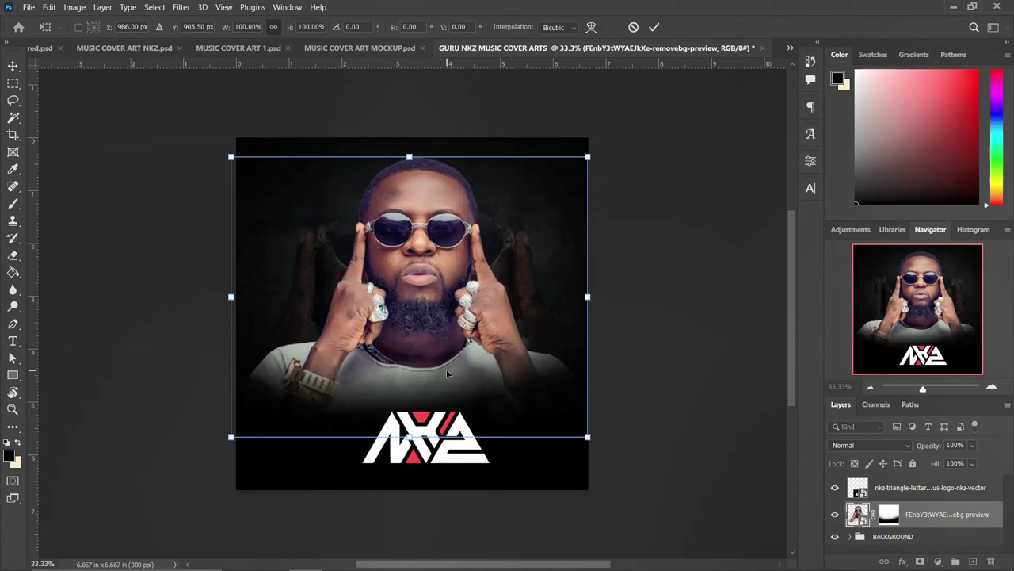
{"action": "key", "text": "Return"}
{"action": "left_click", "coordinate": [889, 514]}
{"action": "key", "text": "b"}
{"action": "mouse_move", "coordinate": [553, 376]}
{"action": "left_mouse_down"}
{"action": "mouse_move", "coordinate": [489, 401]}
{"action": "mouse_move", "coordinate": [539, 399]}
{"action": "left_mouse_up"}
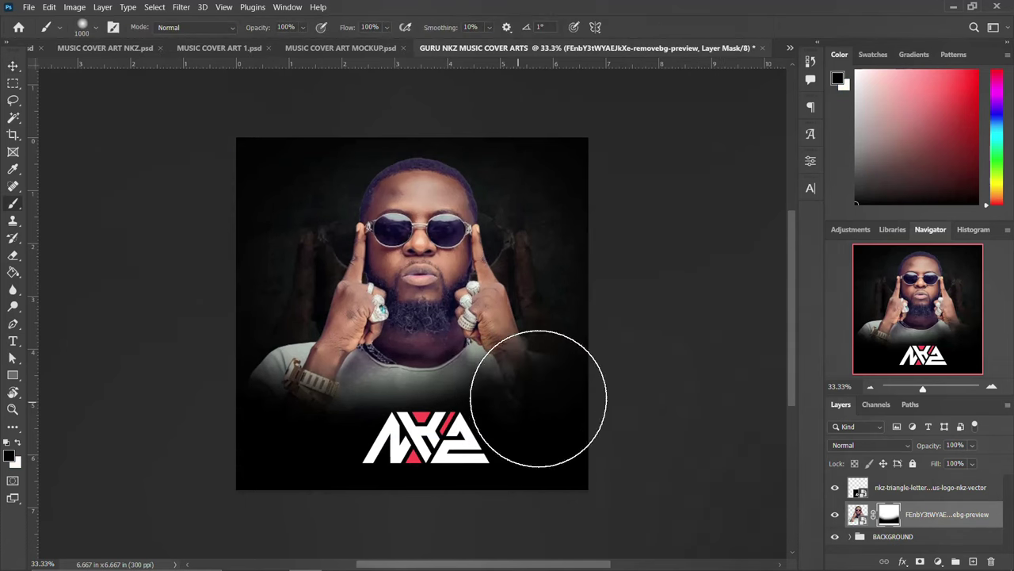
{"action": "left_click_drag", "start_coordinate": [294, 446], "coordinate": [245, 396]}
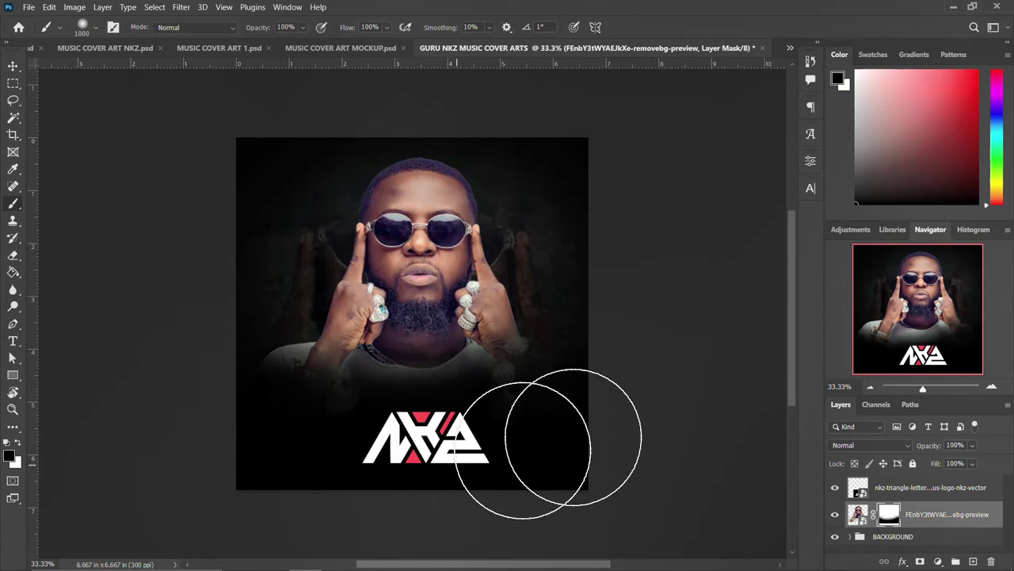
Step: Nudge the portrait down and centre it horizontally and vertically on the canvas
{"action": "left_click", "coordinate": [13, 65]}
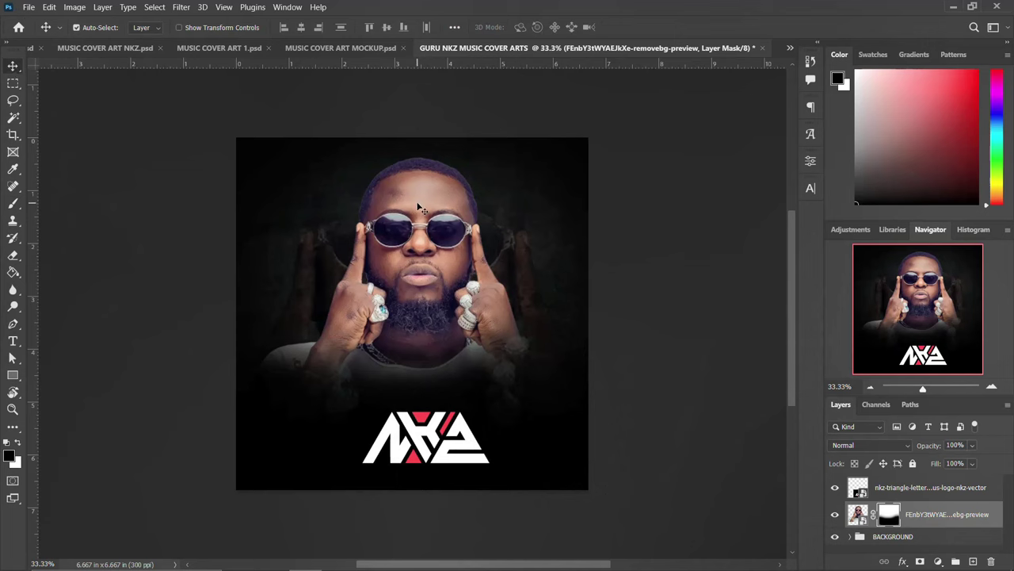
{"action": "left_click_drag", "start_coordinate": [418, 206], "coordinate": [421, 225]}
{"action": "key", "text": "ctrl+a"}
{"action": "left_click", "coordinate": [300, 30]}
{"action": "left_click", "coordinate": [394, 31]}
{"action": "key", "text": "ctrl+d"}
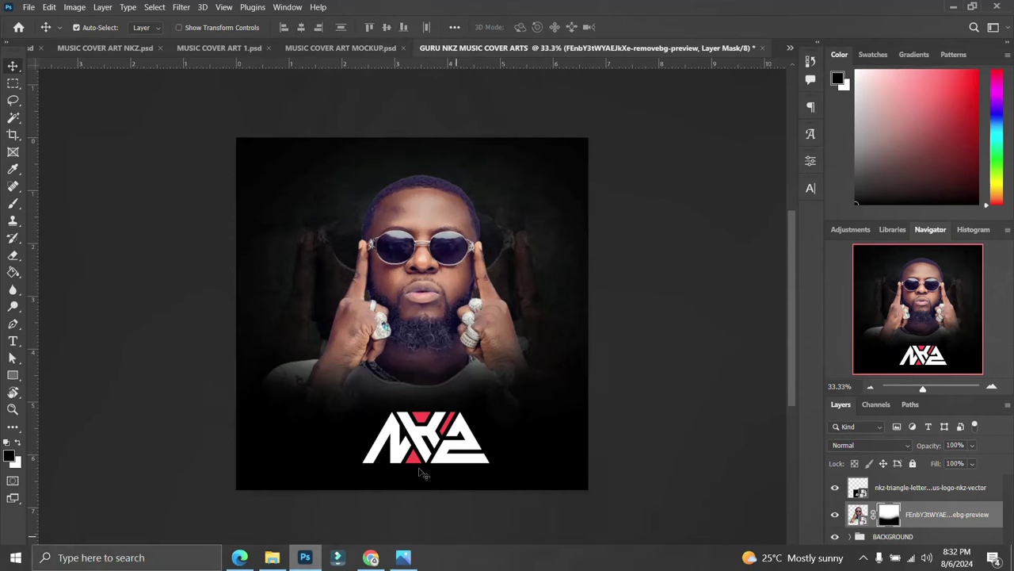
Step: Move the NKZ logo slightly up-left and scale it down to about 19%
{"action": "left_click_drag", "start_coordinate": [424, 436], "coordinate": [408, 423]}
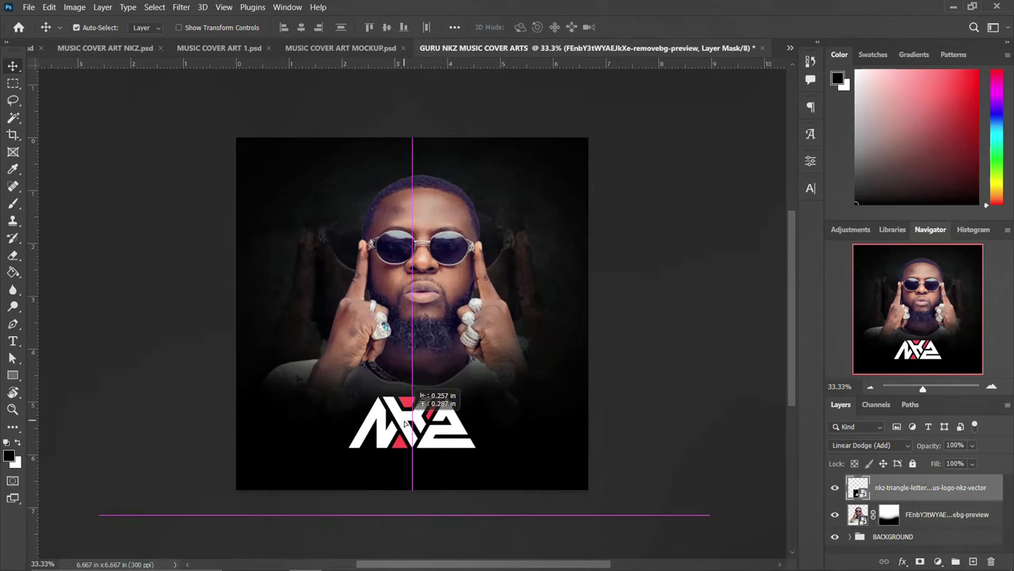
{"action": "key", "text": "ctrl+t"}
{"action": "left_click_drag", "start_coordinate": [505, 328], "coordinate": [480, 351]}
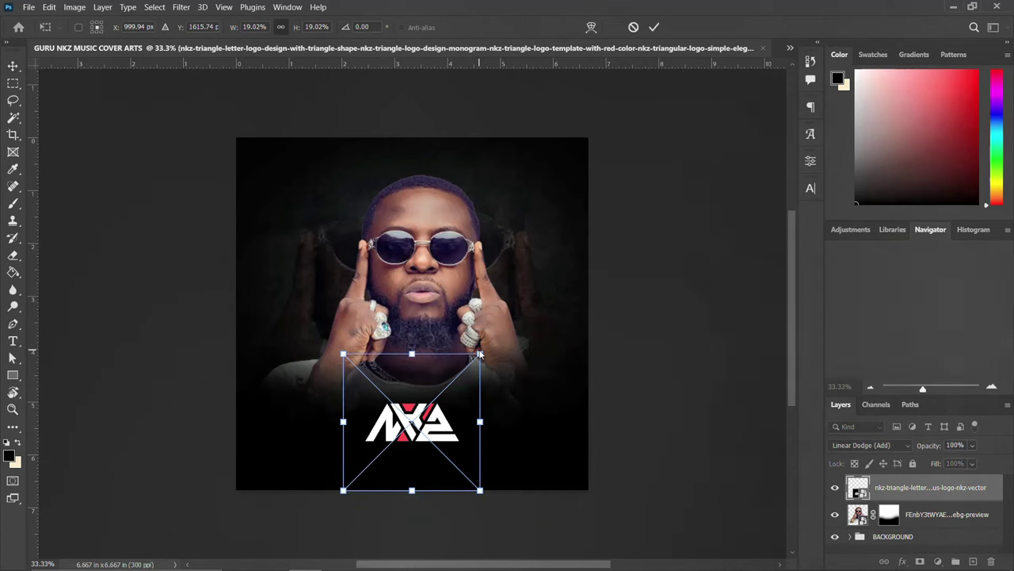
{"action": "key", "text": "Return"}
Step: Add a 6-column, 6-row guide layout over the cover
{"action": "left_click", "coordinate": [228, 8]}
{"action": "mouse_move", "coordinate": [236, 335]}
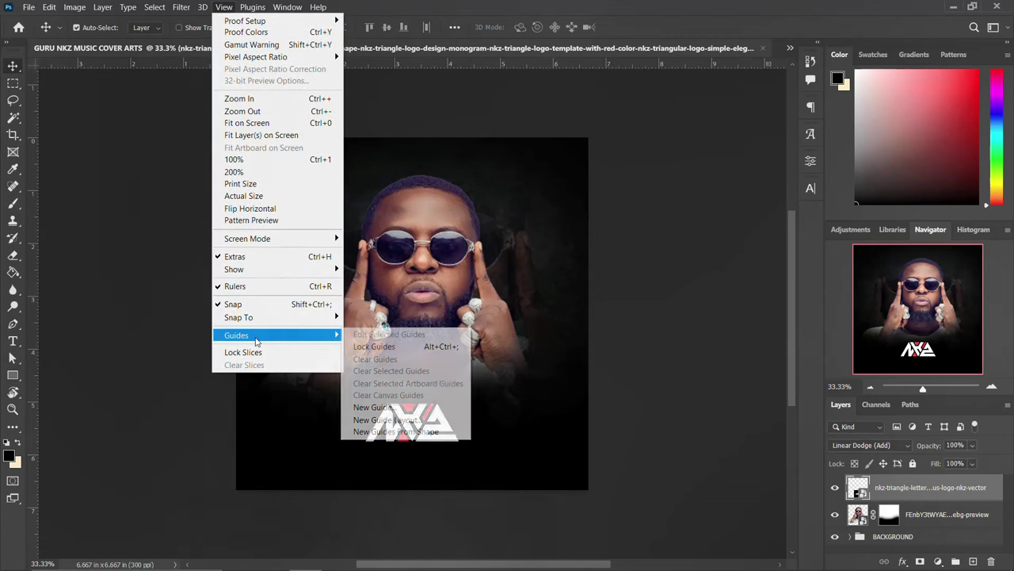
{"action": "left_click", "coordinate": [390, 420]}
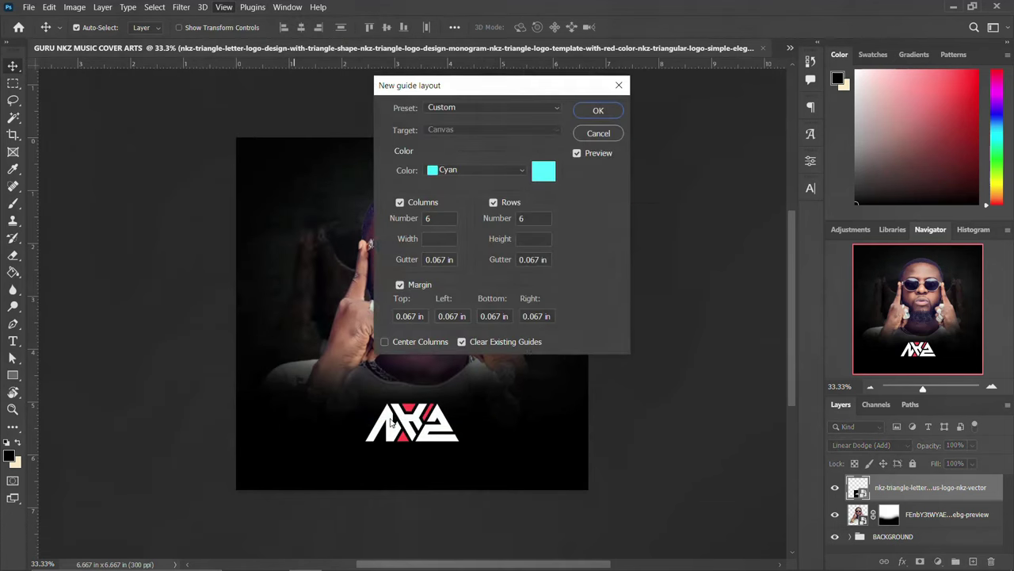
{"action": "left_click", "coordinate": [596, 111]}
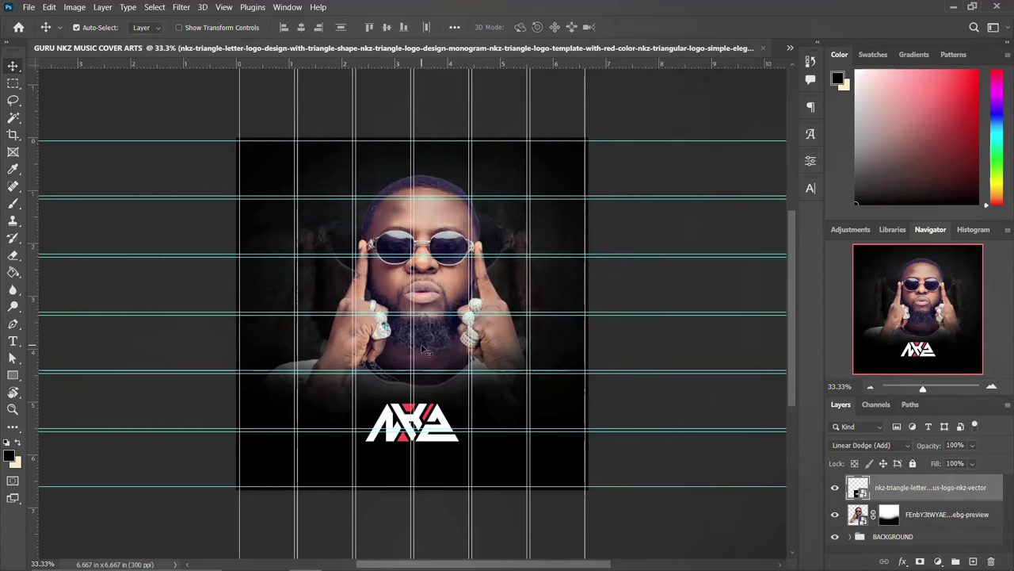
Step: Check the logo's bounds against the grid, then select the logo and portrait layers
{"action": "key", "text": "ctrl"}
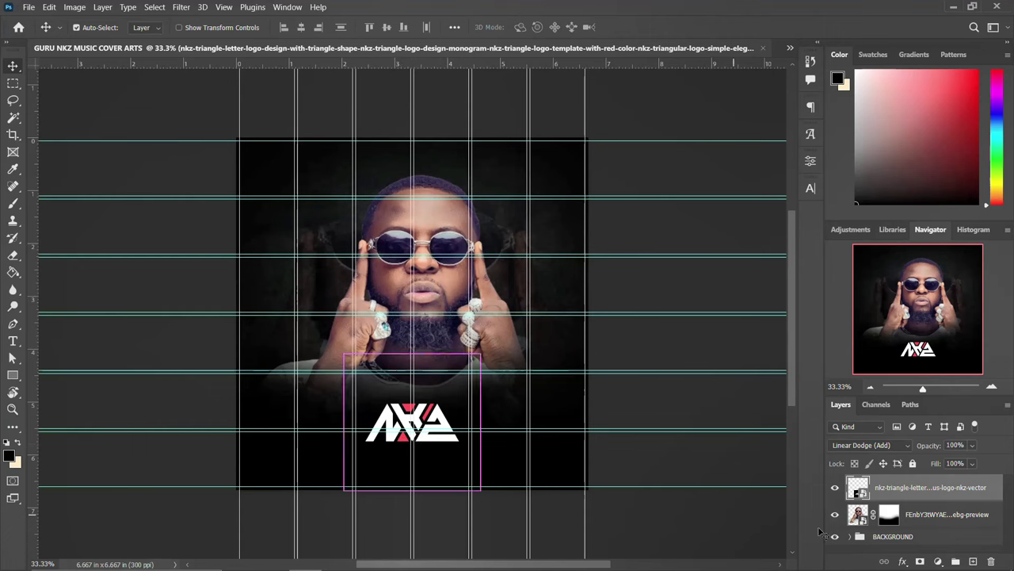
{"action": "key", "text": "ctrl+t"}
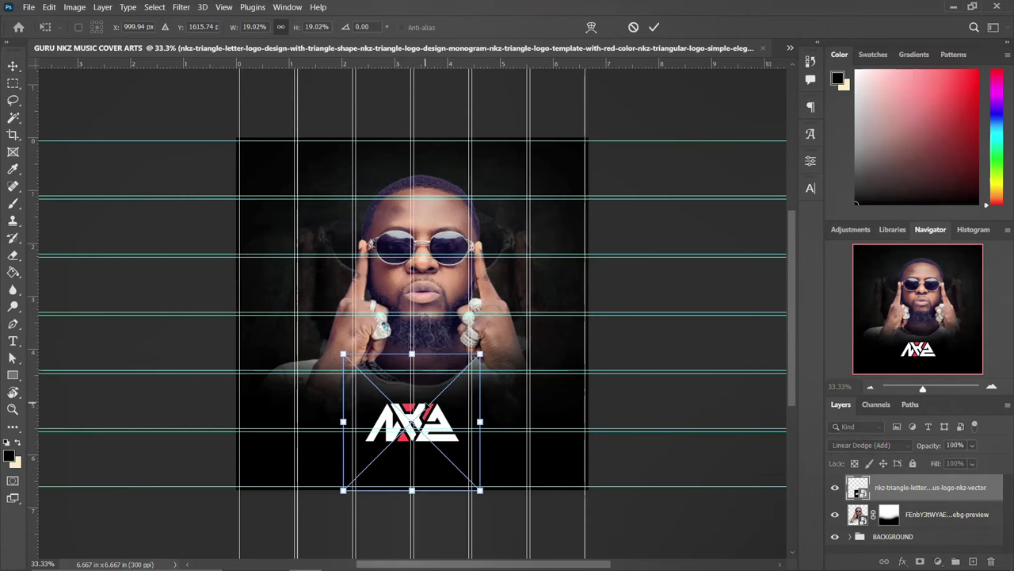
{"action": "key", "text": "Return"}
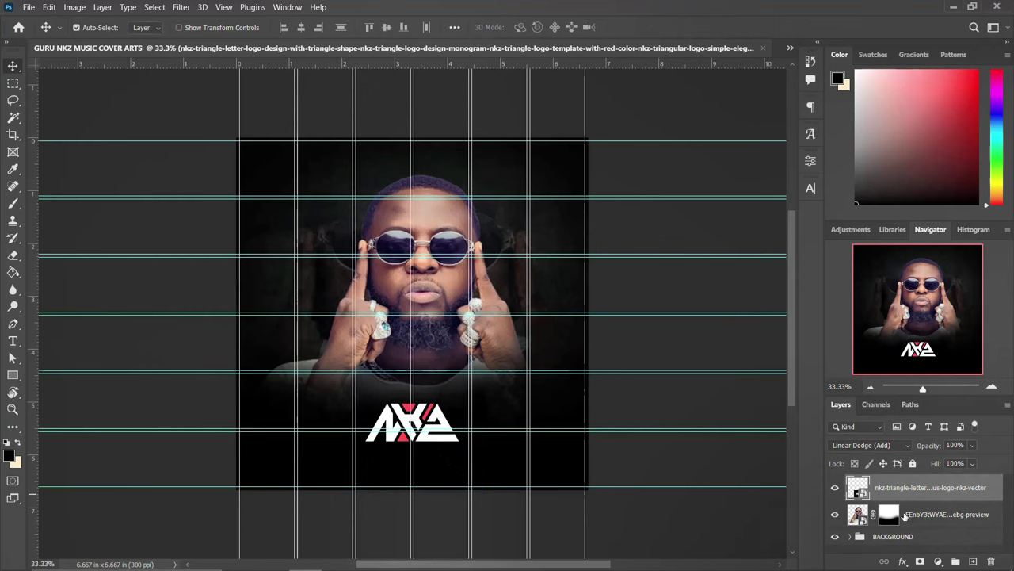
{"action": "left_click", "coordinate": [928, 519], "text": "shift"}
Step: Put the logo and portrait layers into a new group named NAME & LOGO
{"action": "key", "text": "ctrl+g"}
{"action": "type", "text": "NAME & L"}
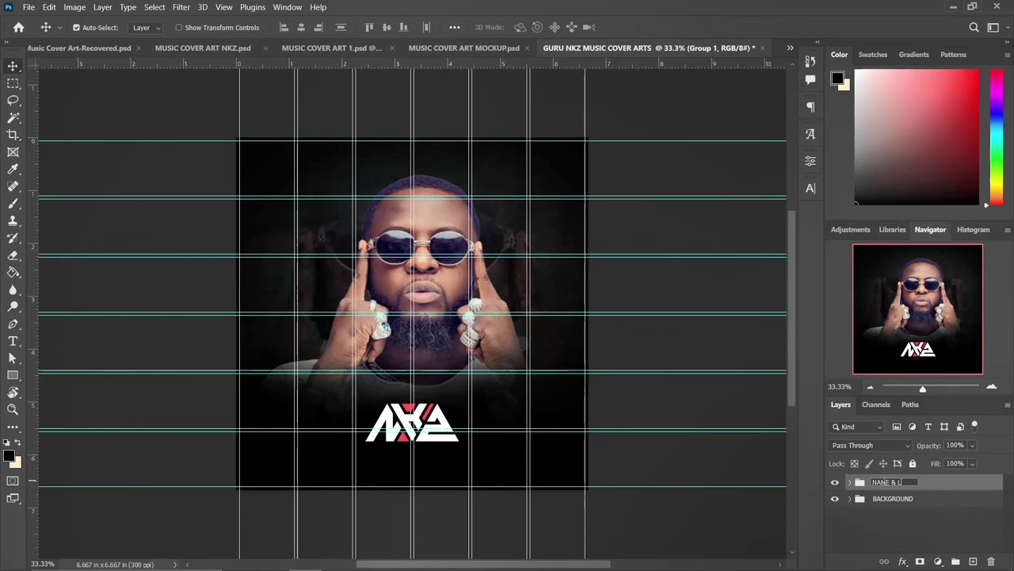
{"action": "type", "text": "OG"}
{"action": "type", "text": "O"}
{"action": "key", "text": "Return"}
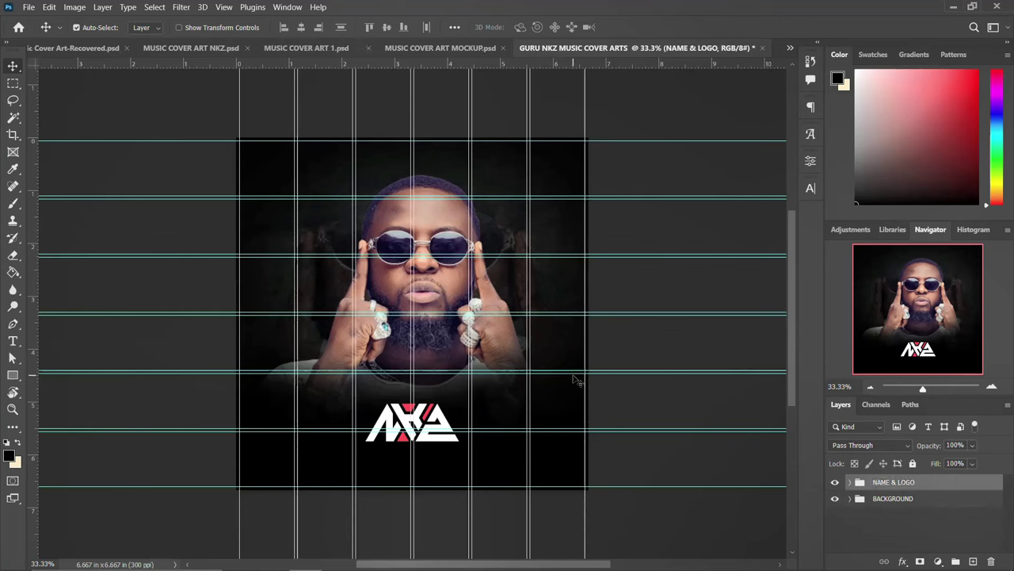
Step: Add the text line ONE CROW MEDIA PRODUCTION at the top of the cover
{"action": "key", "text": "t"}
{"action": "left_click", "coordinate": [377, 158]}
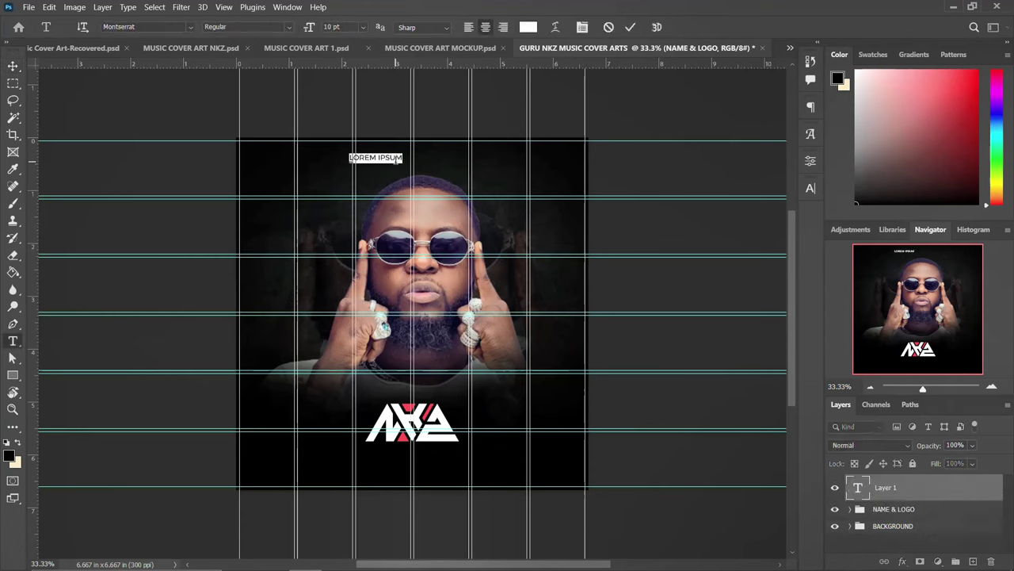
{"action": "left_click", "coordinate": [395, 160]}
{"action": "key", "text": "ctrl+Return"}
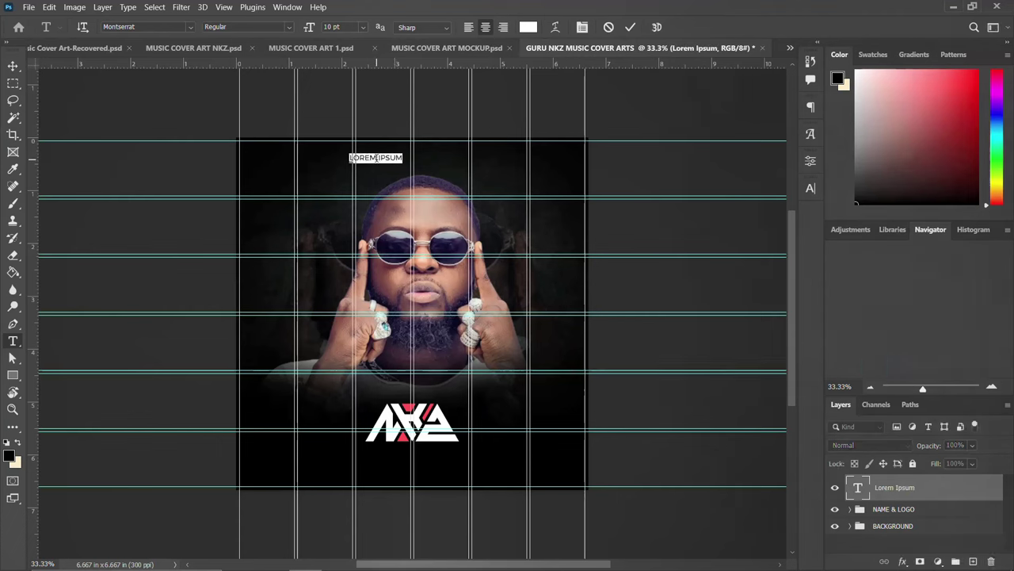
{"action": "left_click", "coordinate": [377, 157]}
{"action": "type", "text": "R"}
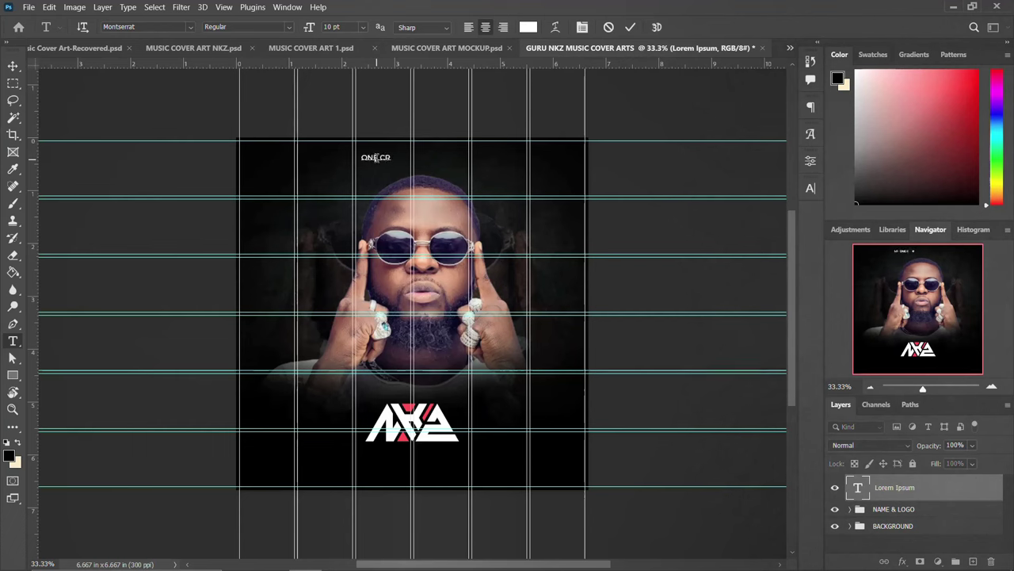
{"action": "type", "text": "OW MEDIA PRODUCTION"}
{"action": "key", "text": "ctrl+Return"}
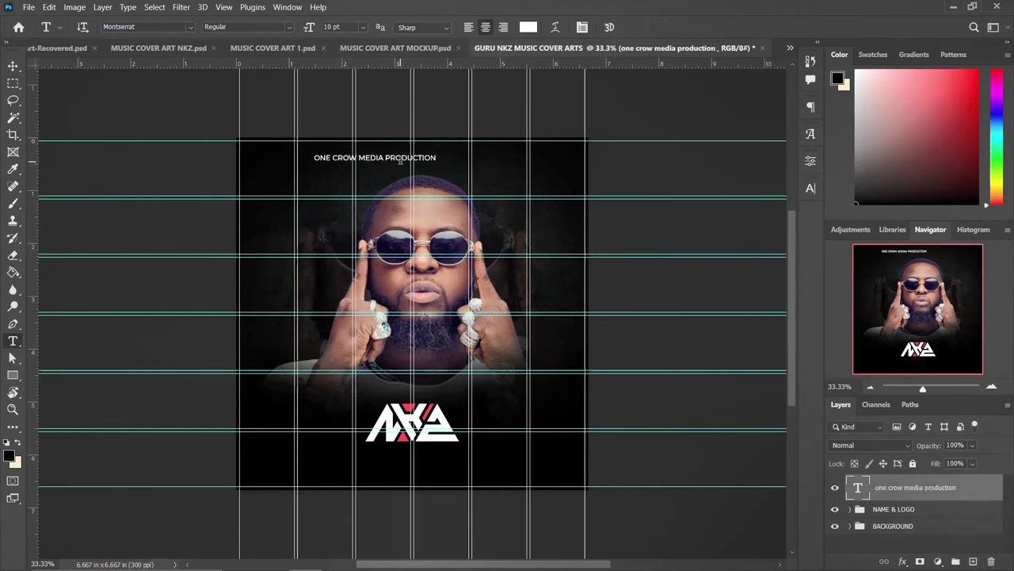
Step: Centre the headline horizontally on the canvas and hide the guides
{"action": "key", "text": "ctrl+a"}
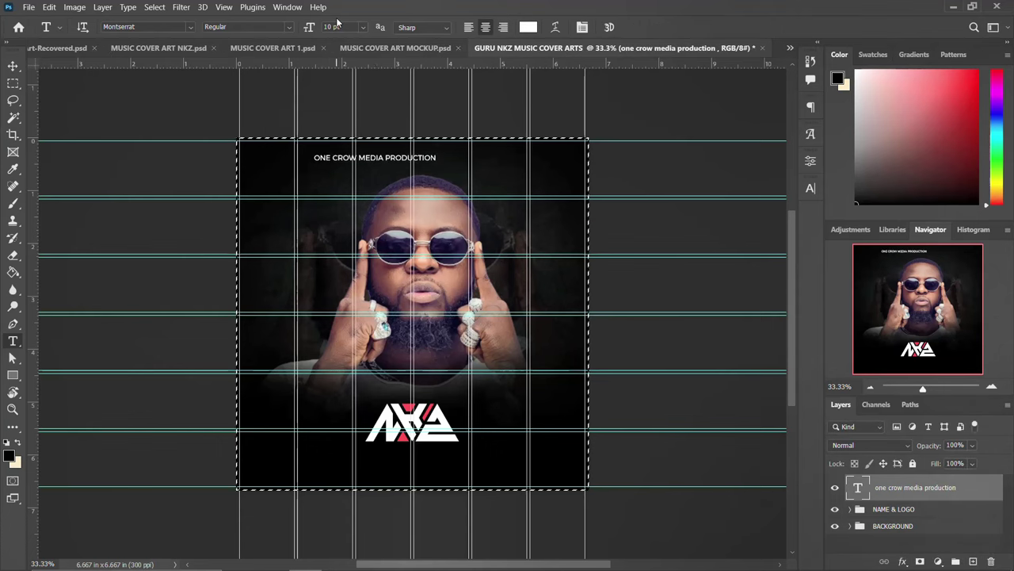
{"action": "key", "text": "v"}
{"action": "left_click", "coordinate": [301, 27]}
{"action": "key", "text": "ctrl+d"}
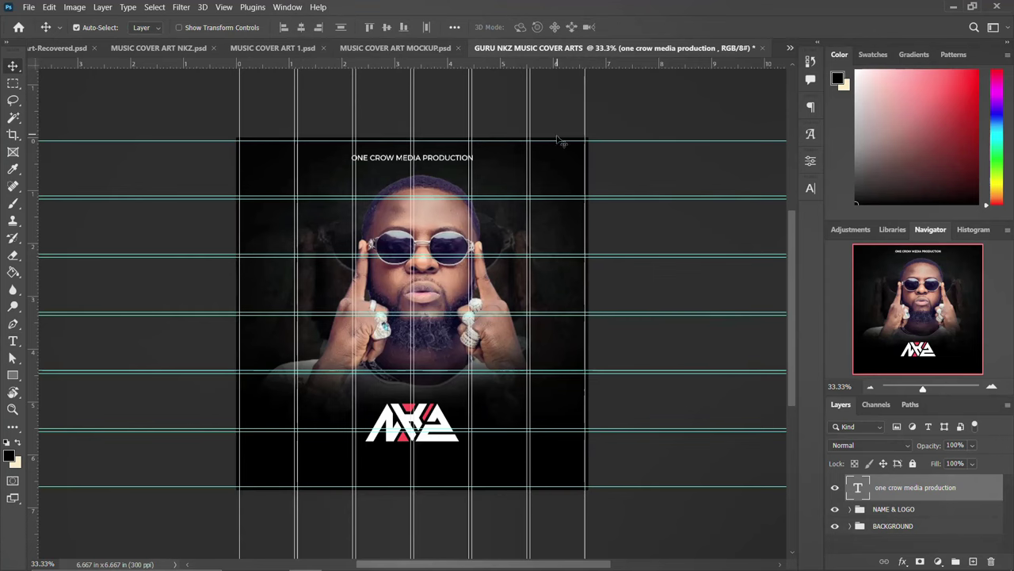
{"action": "key", "text": "ctrl+semicolon"}
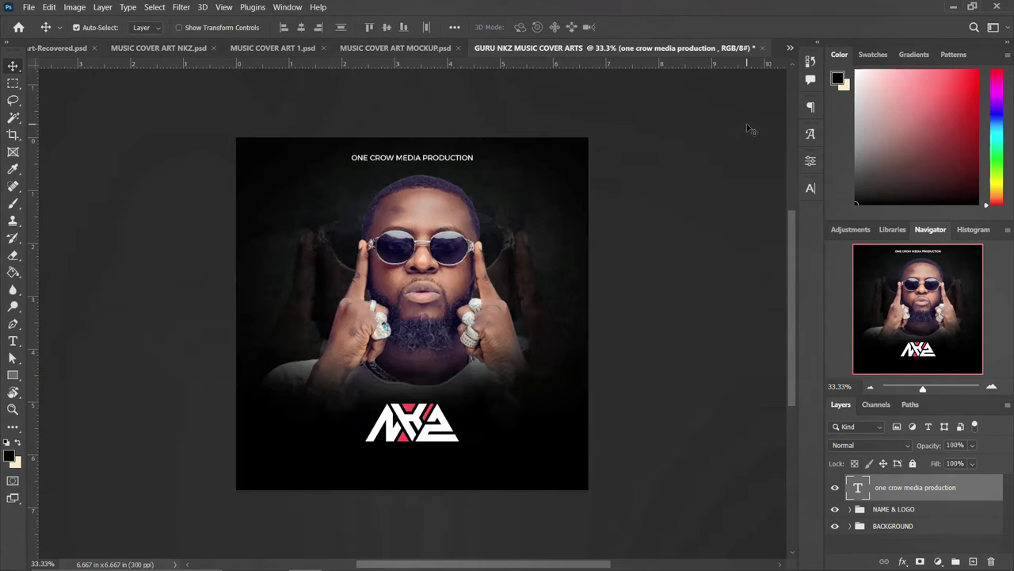
Step: Make the ONE CROW MEDIA PRODUCTION headline Montserrat SemiBold and show the guides again
{"action": "left_click", "coordinate": [810, 190]}
{"action": "left_click", "coordinate": [791, 207]}
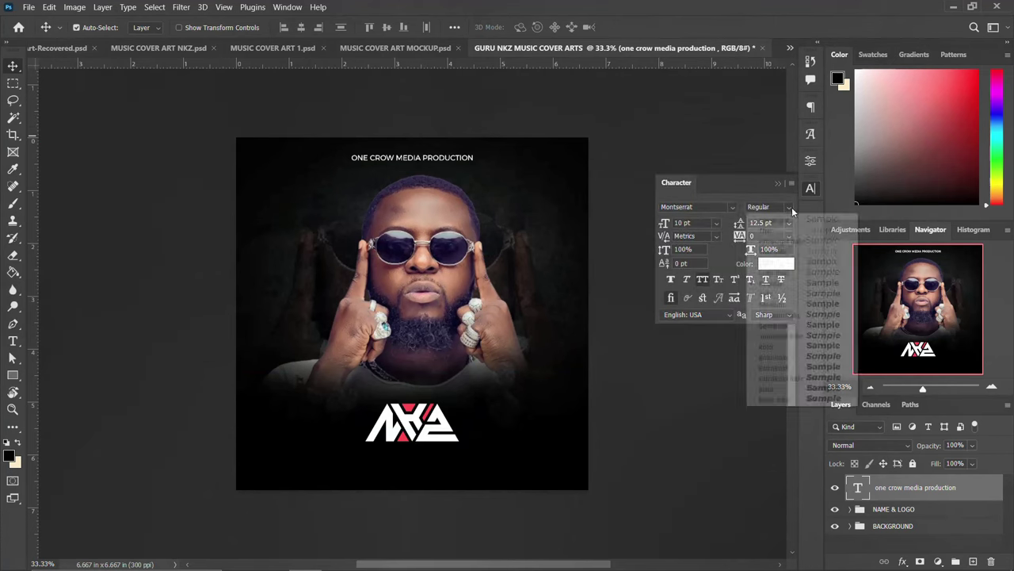
{"action": "left_click", "coordinate": [794, 325]}
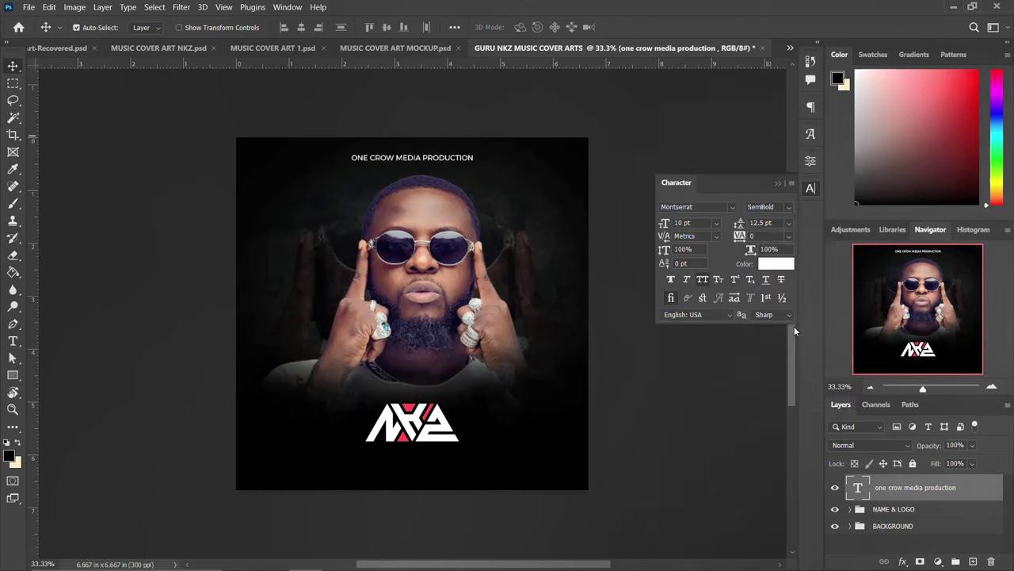
{"action": "left_click", "coordinate": [811, 190]}
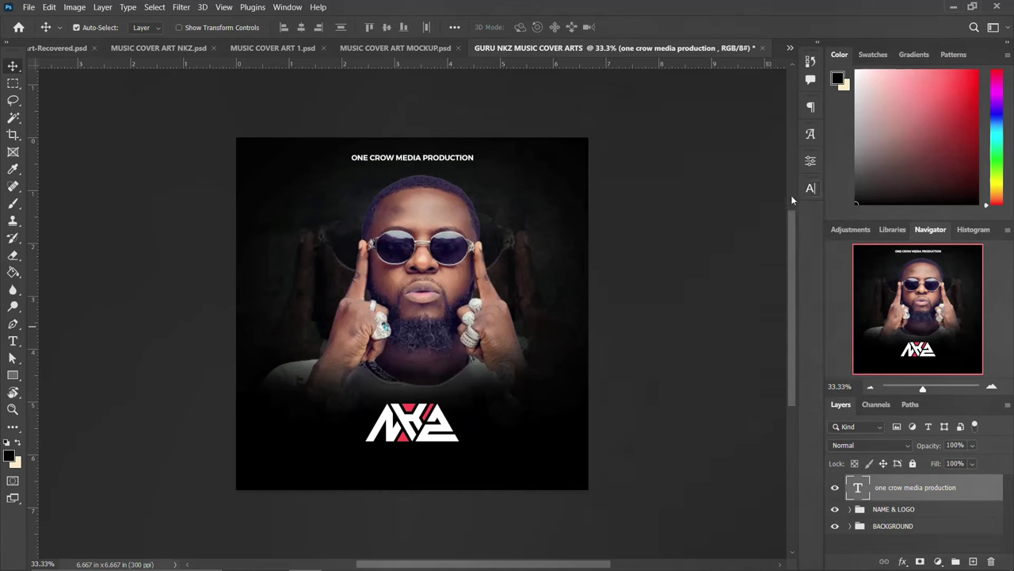
{"action": "key", "text": "ctrl+semicolon"}
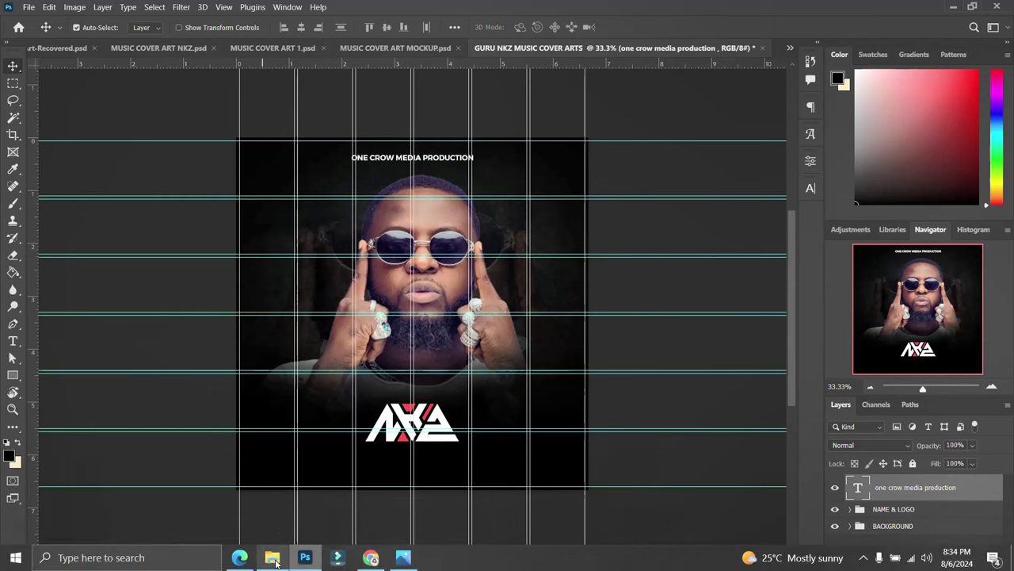
Step: Bring in Free-Boombox-Template-1, shrink it to about 8%, and set it beside the NKZ logo
{"action": "left_click", "coordinate": [273, 561]}
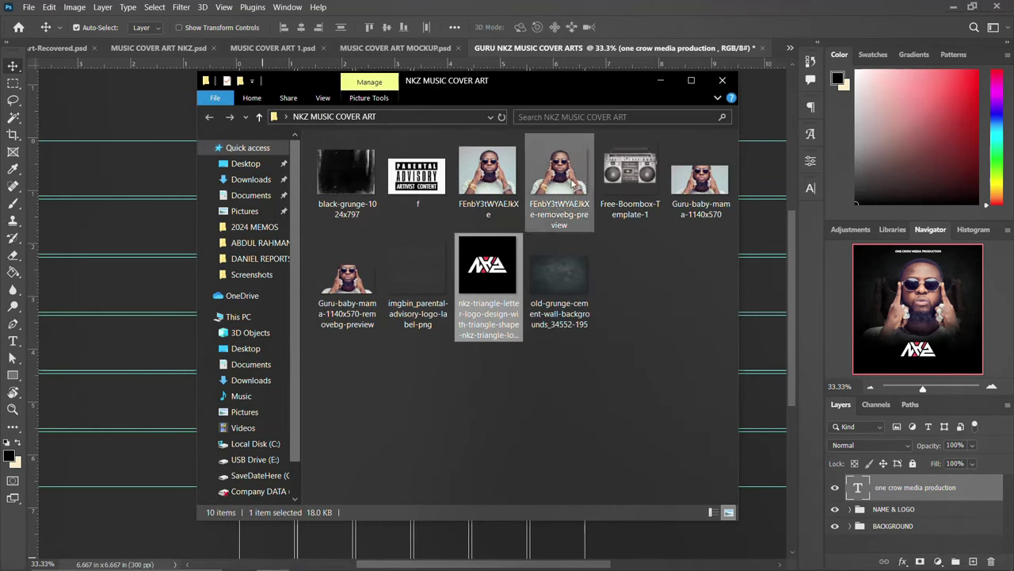
{"action": "mouse_move", "coordinate": [644, 176]}
{"action": "left_mouse_down"}
{"action": "mouse_move", "coordinate": [617, 260]}
{"action": "mouse_move", "coordinate": [119, 357]}
{"action": "left_mouse_up"}
{"action": "left_click_drag", "start_coordinate": [588, 136], "coordinate": [437, 295]}
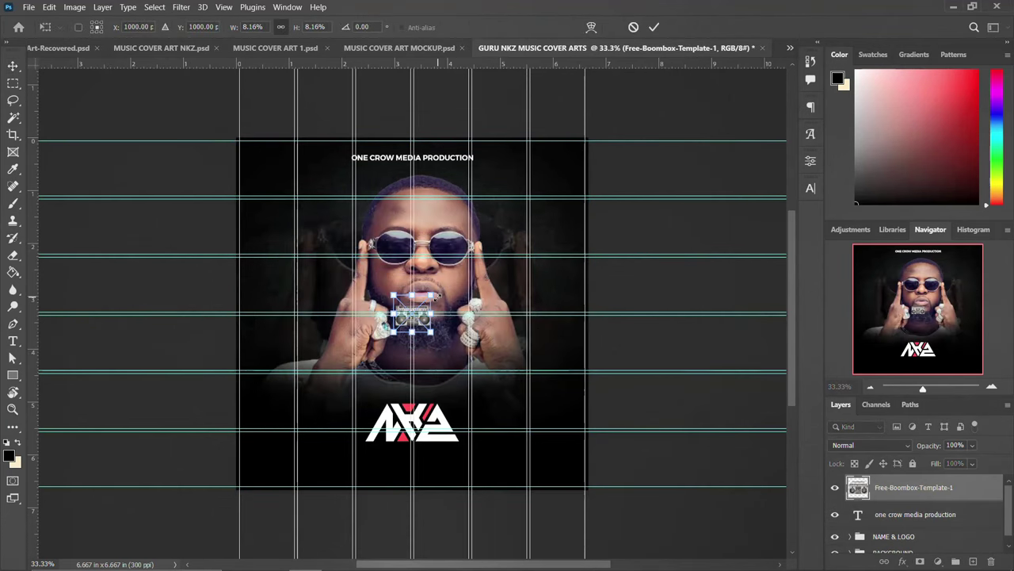
{"action": "mouse_move", "coordinate": [402, 331]}
{"action": "left_mouse_down"}
{"action": "mouse_move", "coordinate": [489, 447]}
{"action": "mouse_move", "coordinate": [476, 431]}
{"action": "left_mouse_up"}
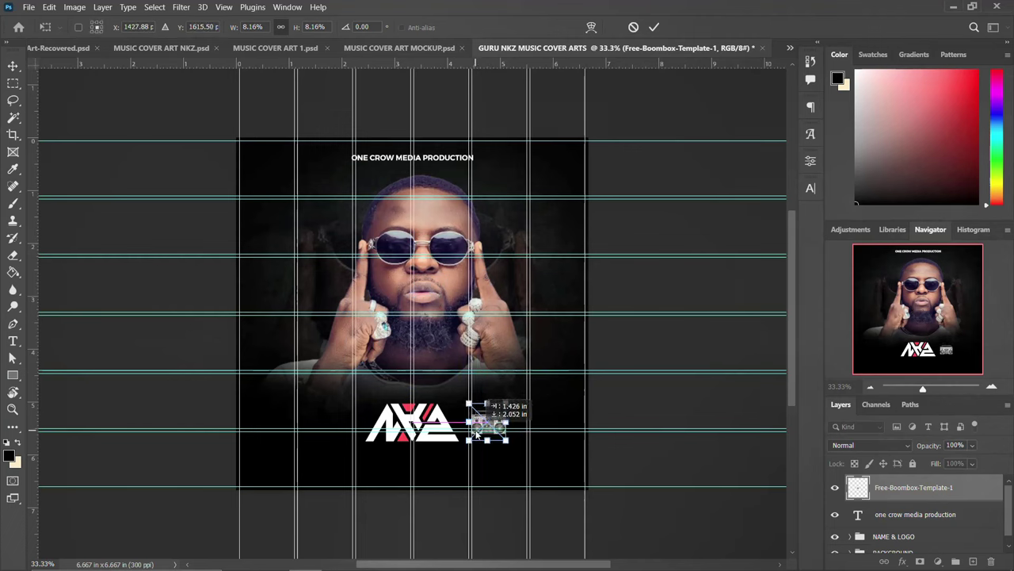
{"action": "left_click_drag", "start_coordinate": [476, 433], "coordinate": [474, 435]}
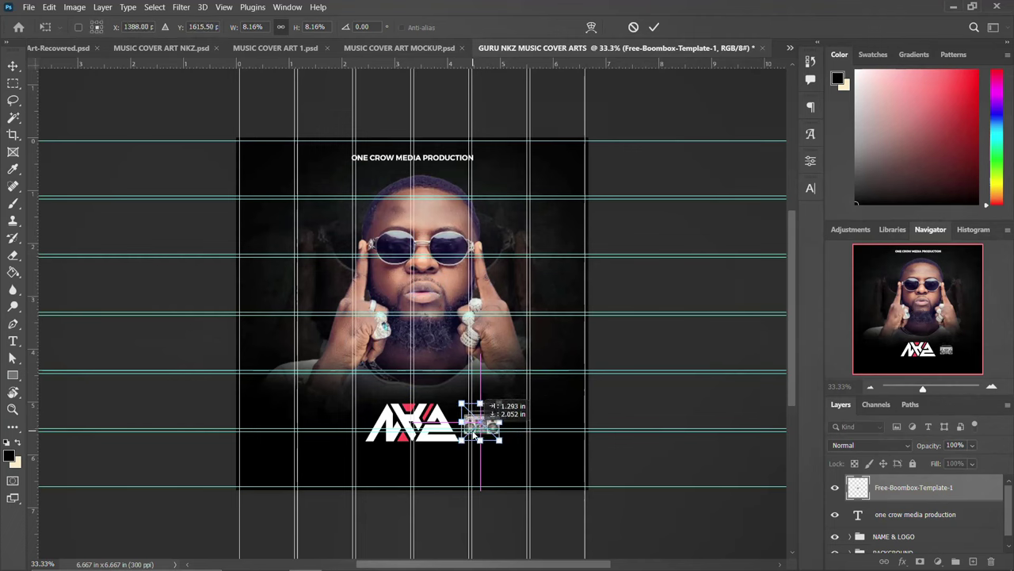
{"action": "key", "text": "Return"}
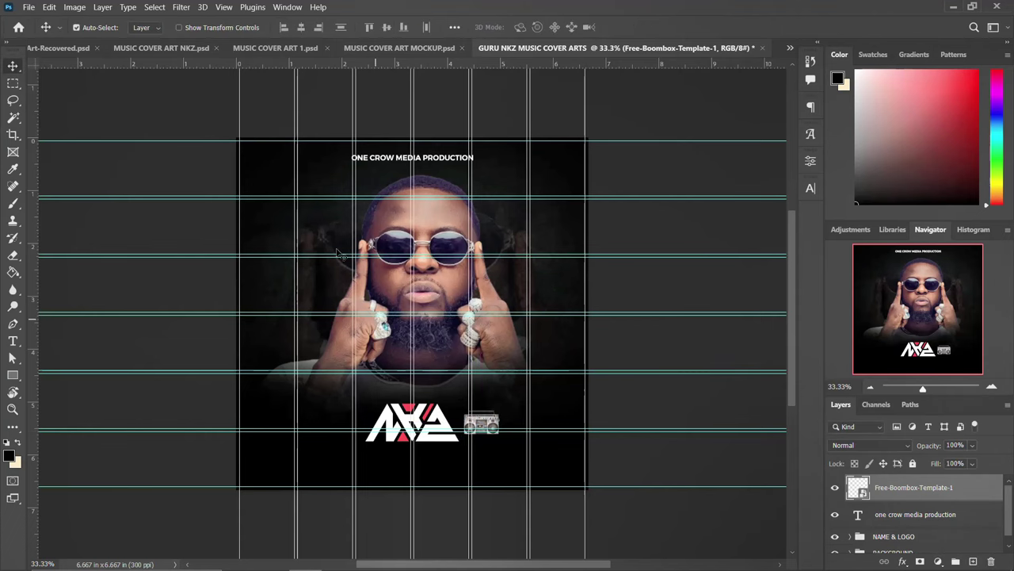
Step: Import the parental-advisory image at about 9.8% left of the logo, adding a guide below that row
{"action": "left_click", "coordinate": [277, 557]}
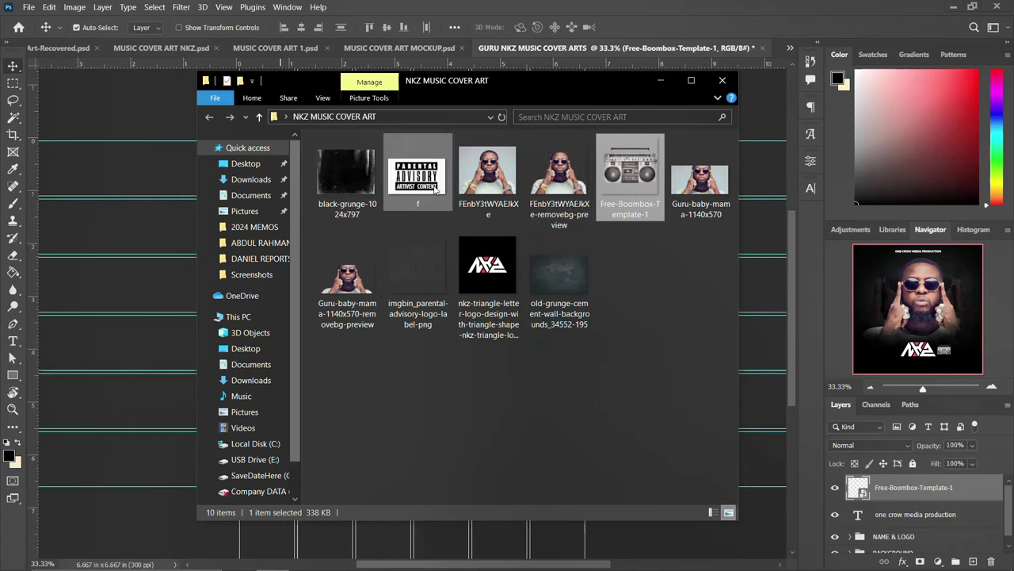
{"action": "mouse_move", "coordinate": [417, 174]}
{"action": "left_mouse_down"}
{"action": "mouse_move", "coordinate": [207, 348]}
{"action": "mouse_move", "coordinate": [137, 366]}
{"action": "left_mouse_up"}
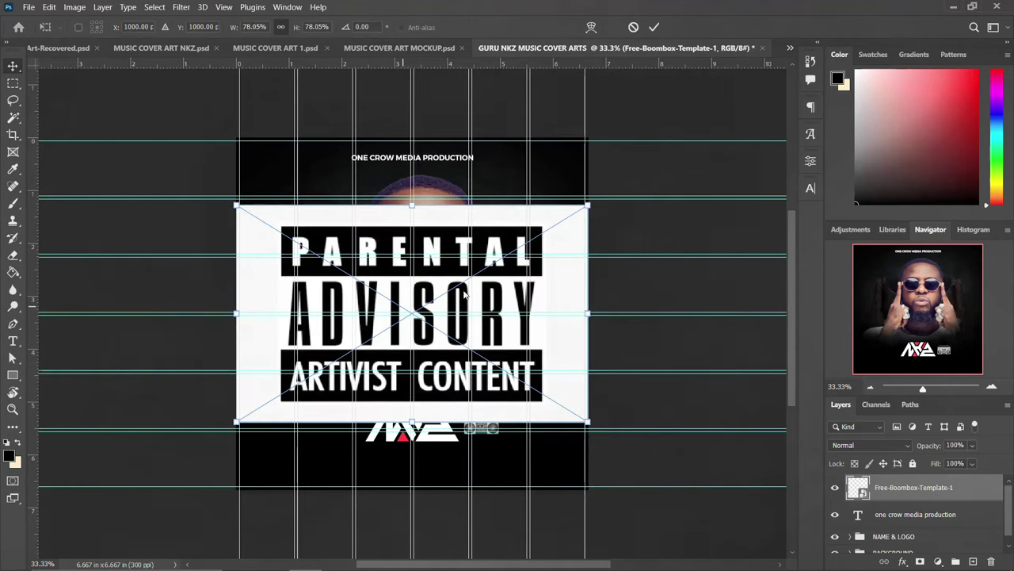
{"action": "mouse_move", "coordinate": [588, 203]}
{"action": "left_mouse_down"}
{"action": "mouse_move", "coordinate": [431, 305]}
{"action": "mouse_move", "coordinate": [333, 437]}
{"action": "mouse_move", "coordinate": [343, 437]}
{"action": "left_mouse_up"}
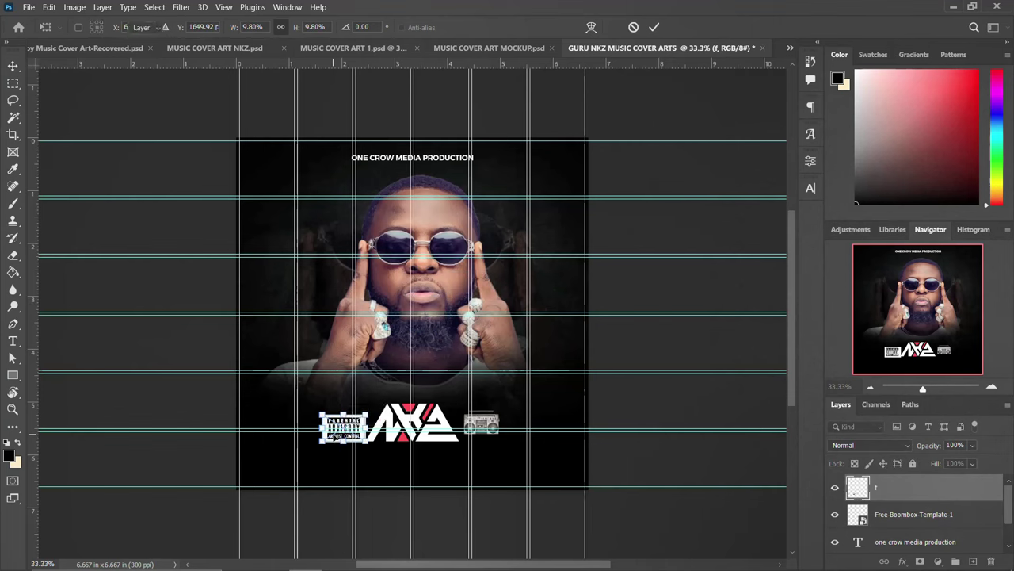
{"action": "key", "text": "Return"}
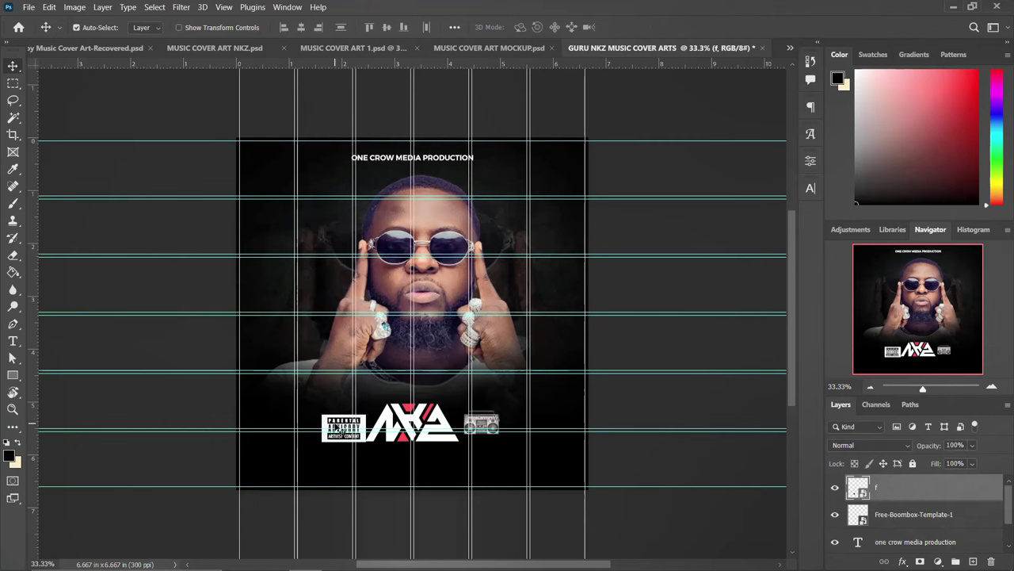
{"action": "left_click_drag", "start_coordinate": [334, 426], "coordinate": [331, 426]}
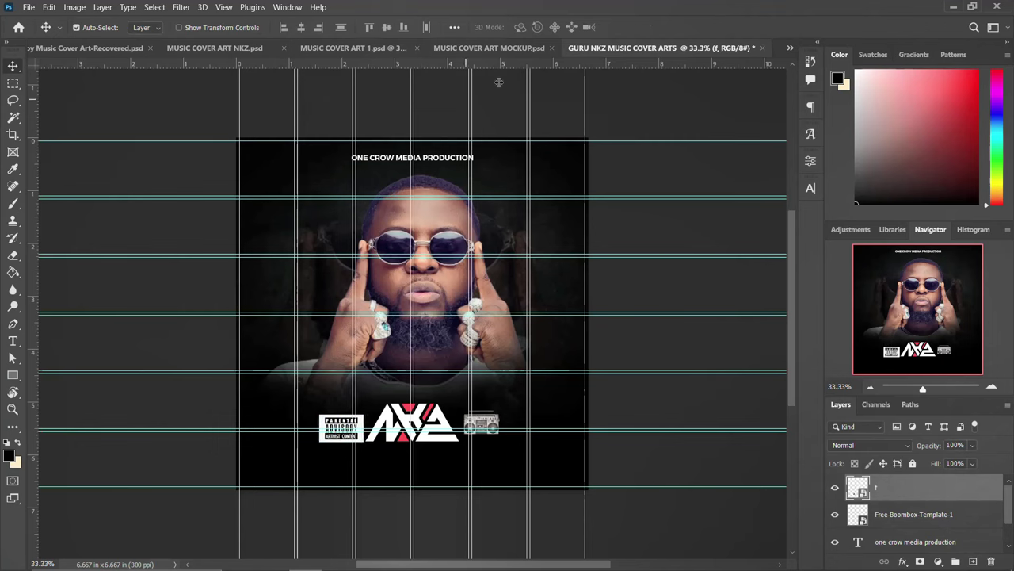
{"action": "mouse_move", "coordinate": [512, 69]}
{"action": "left_mouse_down"}
{"action": "mouse_move", "coordinate": [506, 446]}
{"action": "mouse_move", "coordinate": [499, 431]}
{"action": "left_mouse_up"}
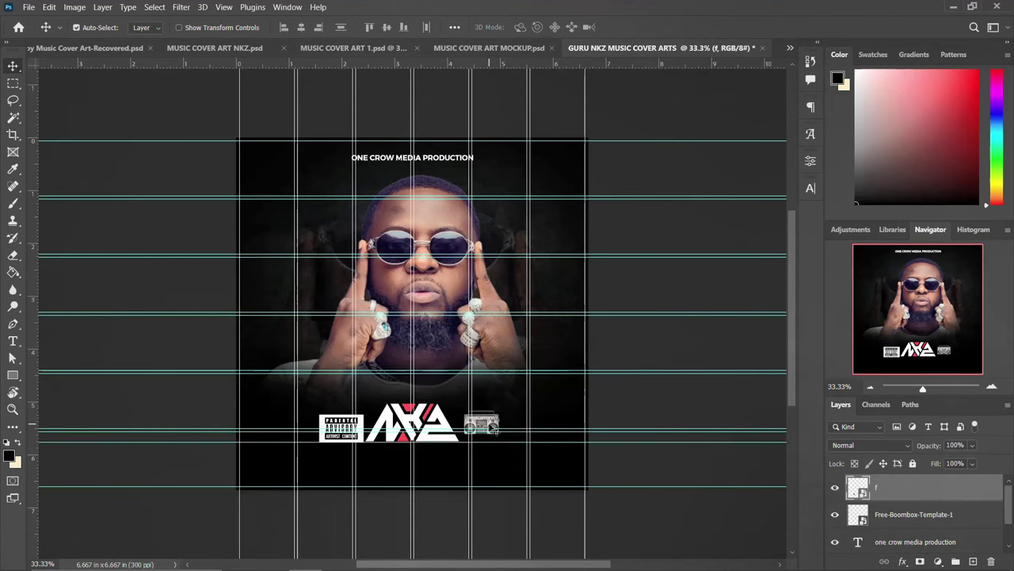
Step: Add a horizontal guide at the logo row and nudge the boombox into line with the logo
{"action": "left_click", "coordinate": [492, 426]}
{"action": "left_click_drag", "start_coordinate": [585, 68], "coordinate": [554, 423]}
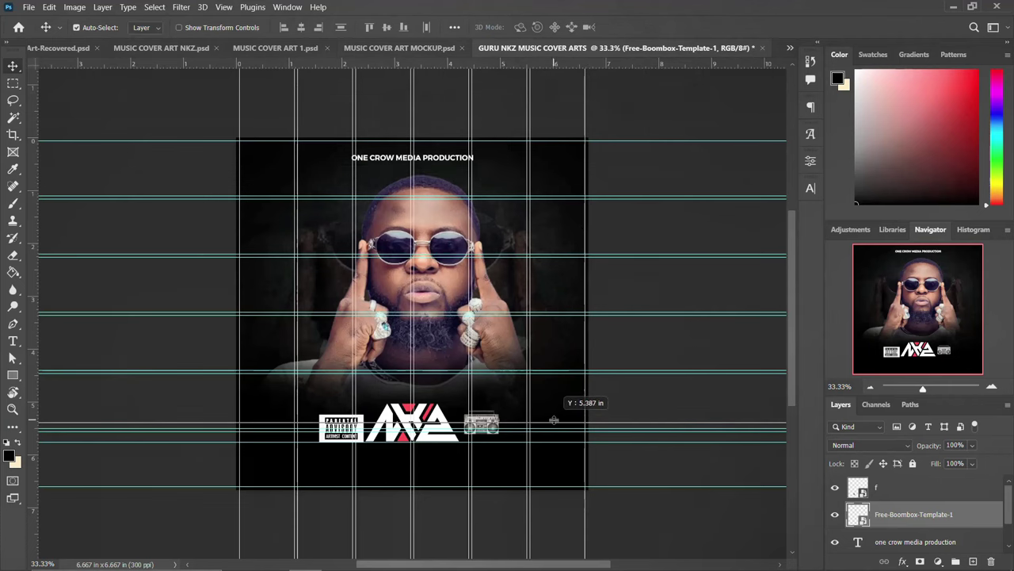
{"action": "left_click_drag", "start_coordinate": [554, 423], "coordinate": [554, 416]}
{"action": "key", "text": "ctrl+z"}
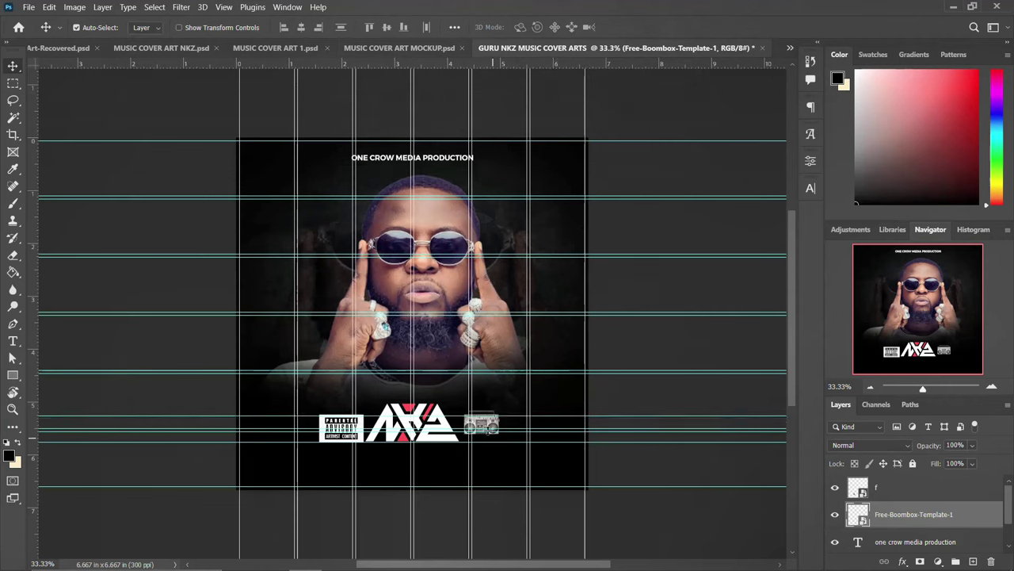
{"action": "left_click_drag", "start_coordinate": [485, 426], "coordinate": [492, 430]}
{"action": "key", "text": "Up"}
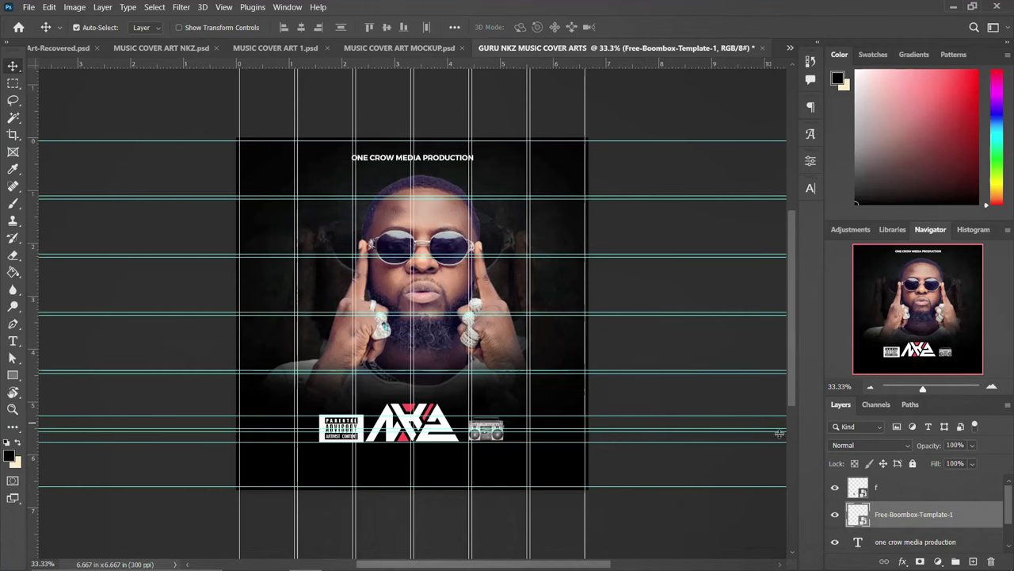
Step: Type the producer credit PRODUCE BY AKI-GRAPHIX below the logo row
{"action": "key", "text": "ctrl+z"}
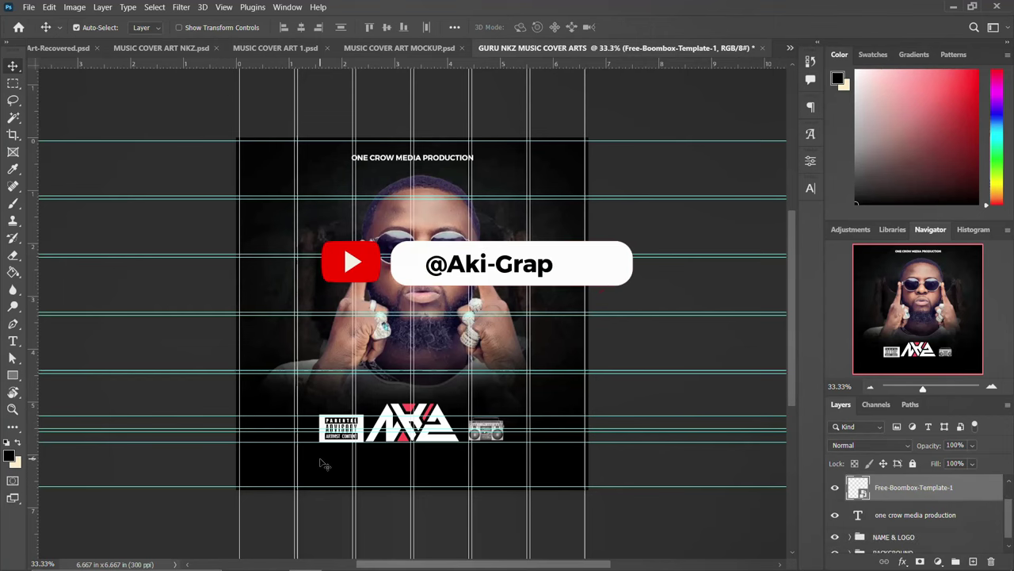
{"action": "key", "text": "t"}
{"action": "left_click", "coordinate": [337, 462]}
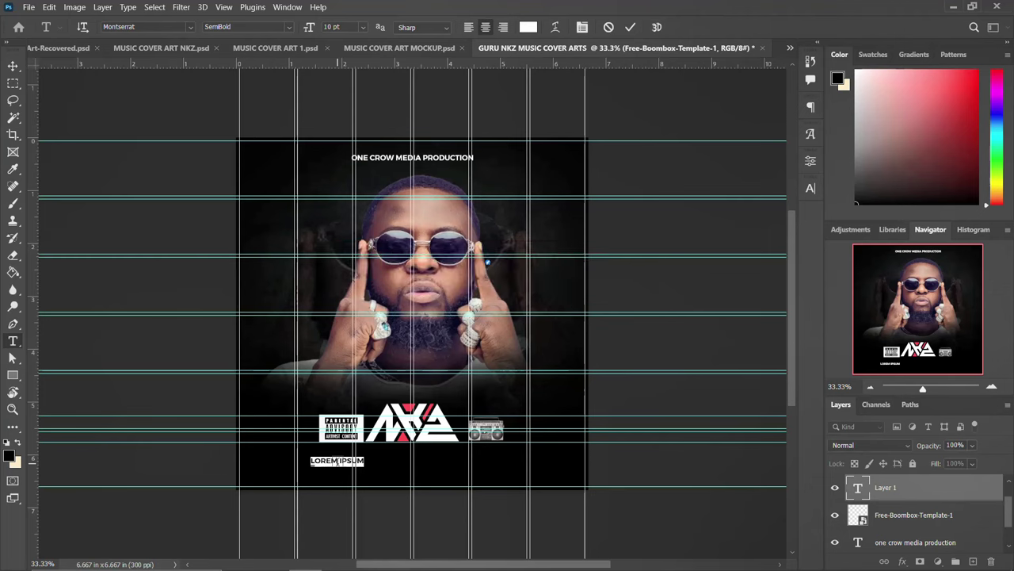
{"action": "type", "text": "RRODUCE BYAKI-GRAPHIX"}
{"action": "key", "text": "ctrl+Return"}
Step: Enlarge the credit line to about 151% and centre it horizontally on the cover
{"action": "key", "text": "ctrl+t"}
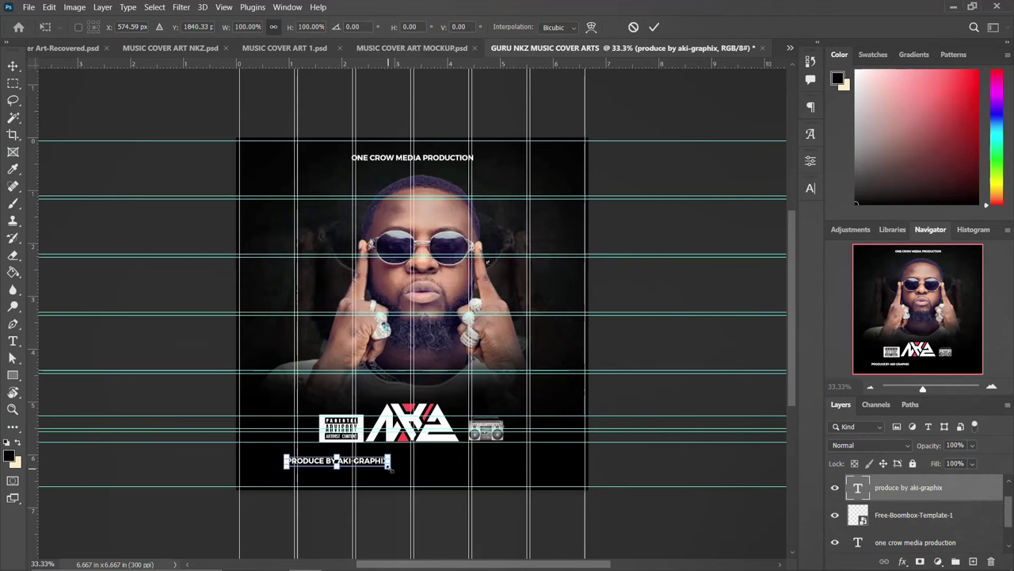
{"action": "mouse_move", "coordinate": [388, 467]}
{"action": "left_mouse_down"}
{"action": "mouse_move", "coordinate": [448, 456]}
{"action": "mouse_move", "coordinate": [438, 454]}
{"action": "left_mouse_up"}
{"action": "key", "text": "Return"}
{"action": "key", "text": "t"}
{"action": "key", "text": "ctrl+a"}
{"action": "key", "text": "v"}
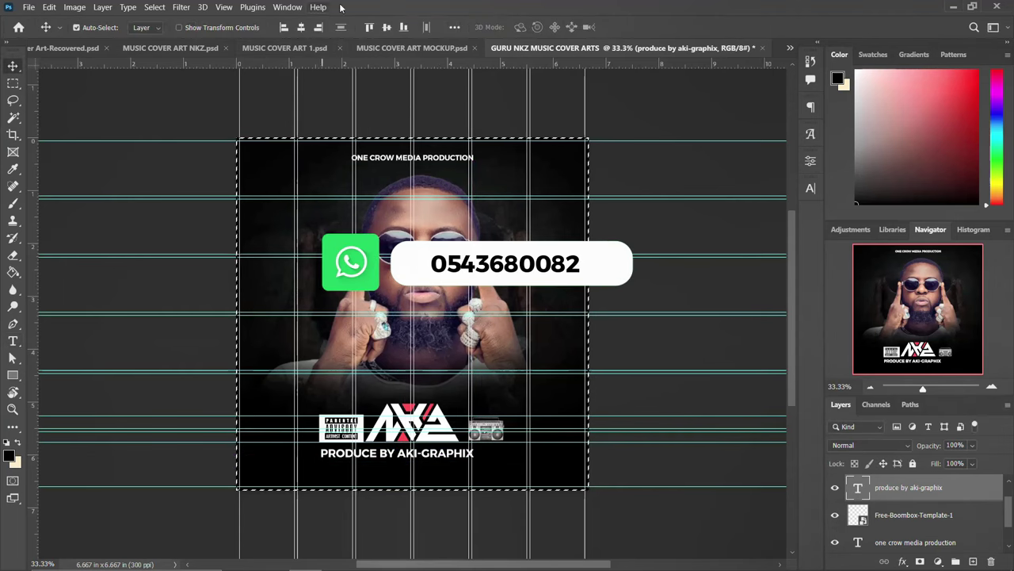
{"action": "left_click", "coordinate": [302, 28]}
Step: Set the credit line to Montserrat Medium at 10 pt
{"action": "key", "text": "ctrl+d"}
{"action": "left_click", "coordinate": [808, 188]}
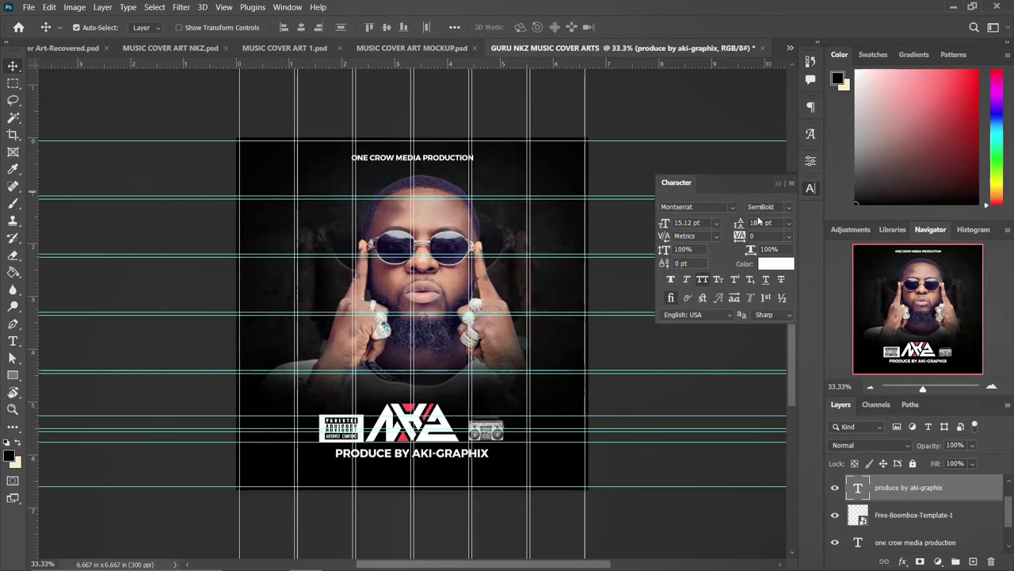
{"action": "left_click", "coordinate": [788, 206]}
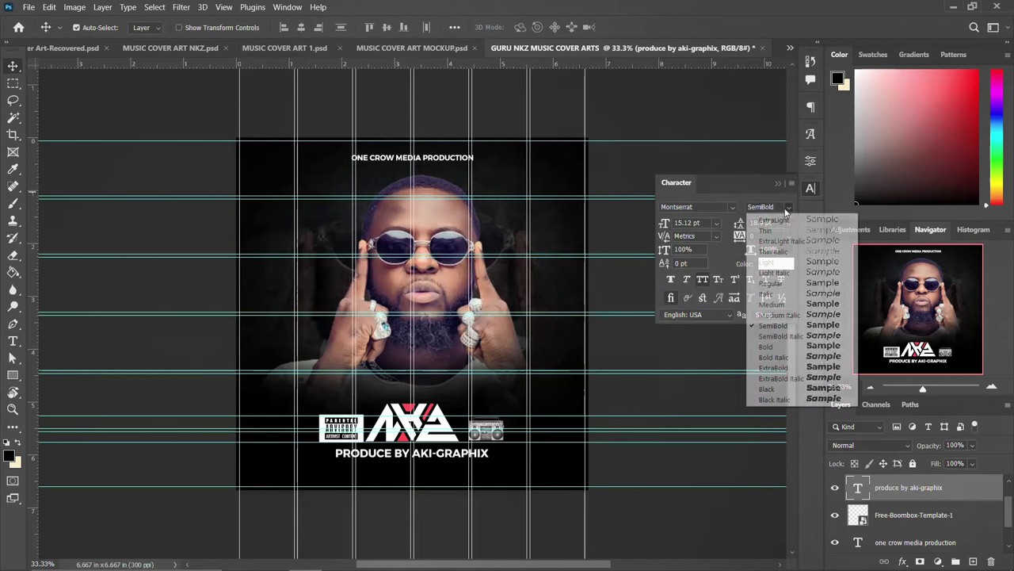
{"action": "left_click", "coordinate": [781, 304]}
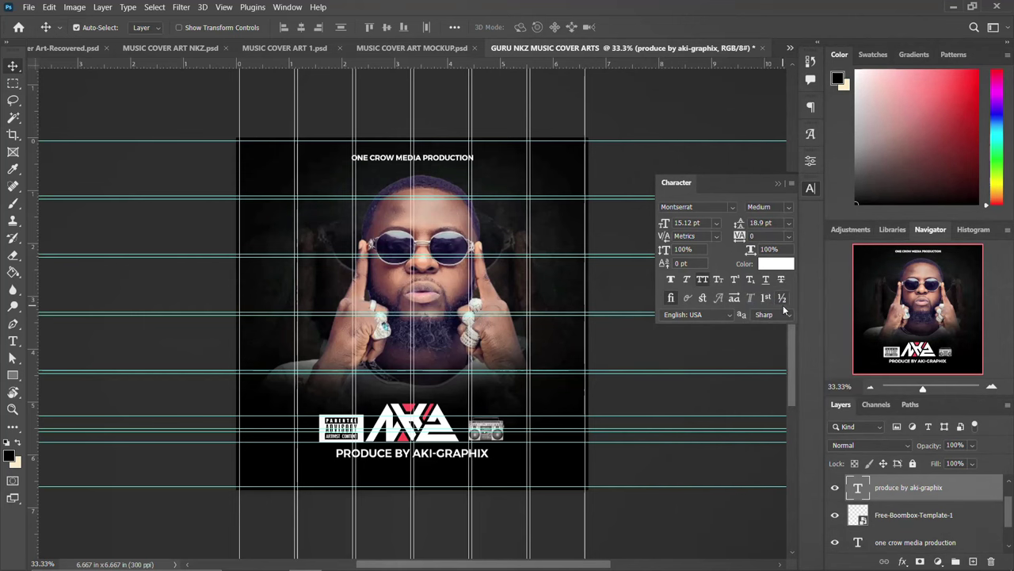
{"action": "double_click", "coordinate": [687, 222]}
{"action": "type", "text": "10"}
{"action": "key", "text": "Return"}
{"action": "left_click", "coordinate": [811, 188]}
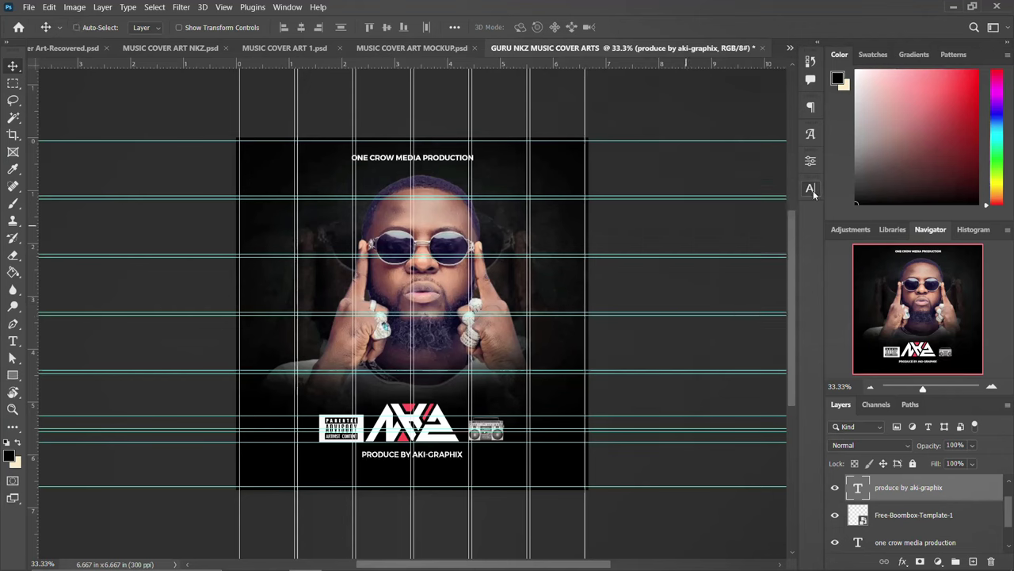
Step: Give the credit line 500 tracking and duplicate its layer
{"action": "key", "text": "ctrl+a"}
{"action": "key", "text": "ctrl+d"}
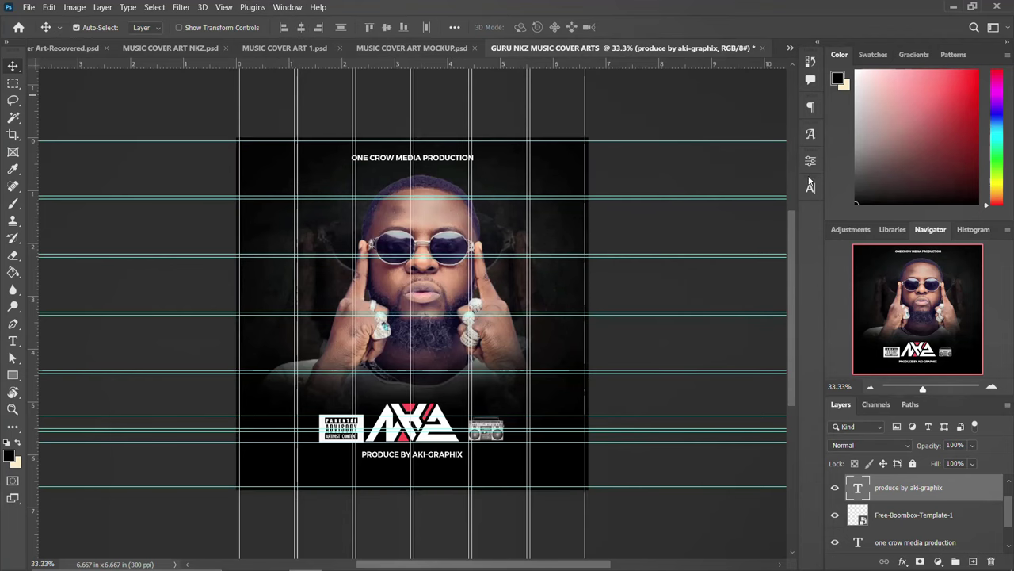
{"action": "left_click", "coordinate": [811, 188]}
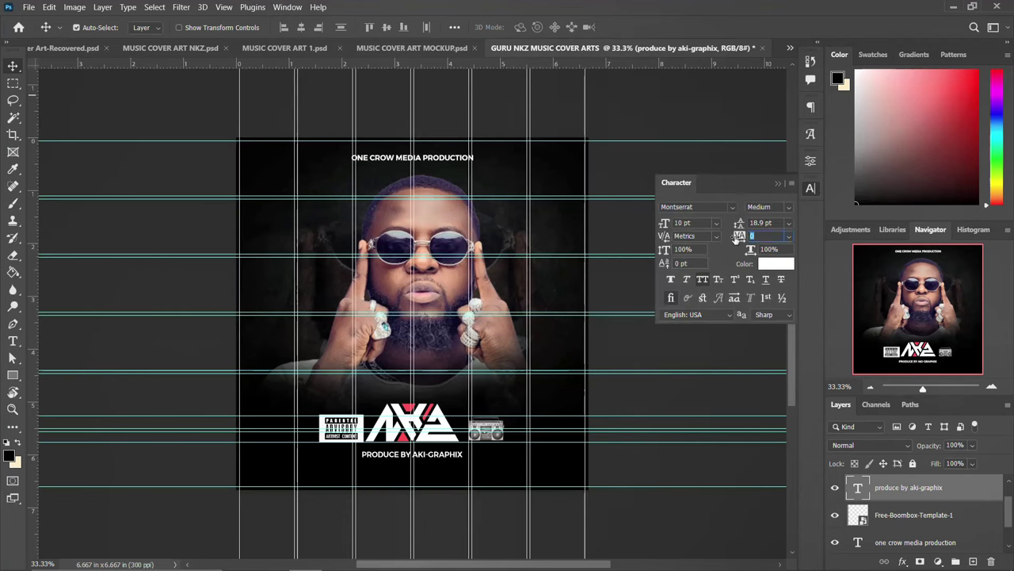
{"action": "type", "text": "500"}
{"action": "key", "text": "Return"}
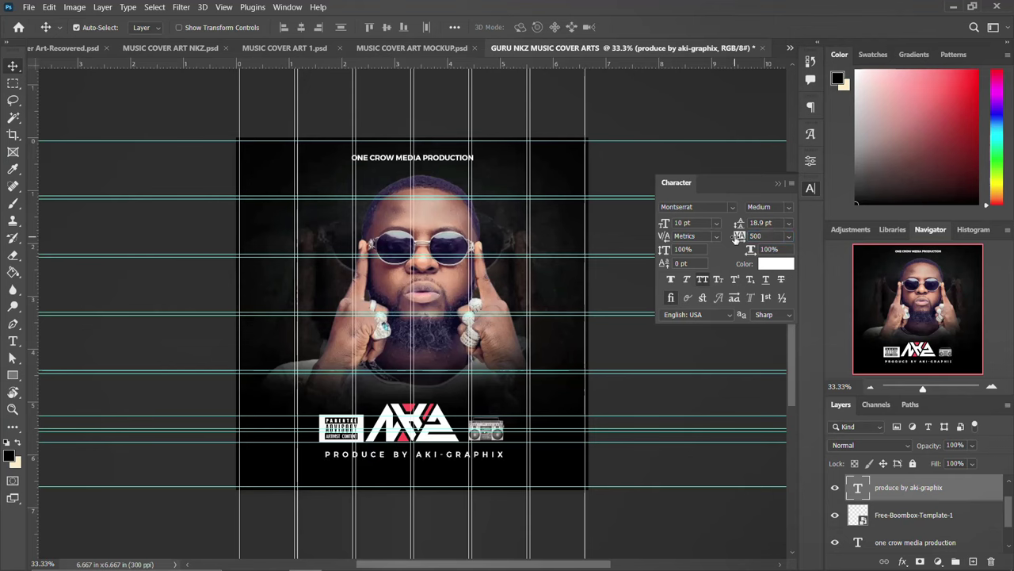
{"action": "left_click", "coordinate": [810, 188]}
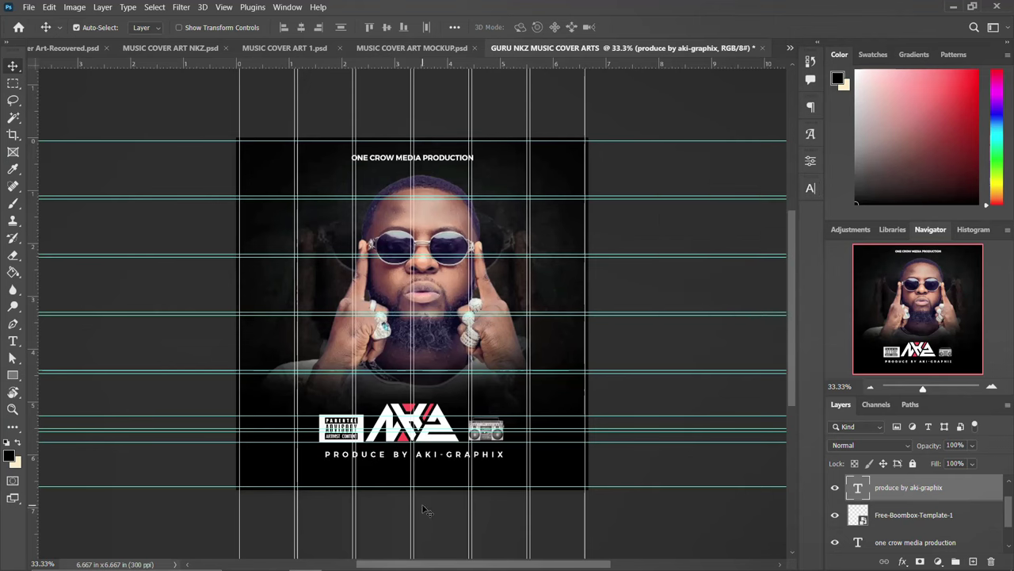
{"action": "key", "text": "ctrl+j"}
Step: Move the duplicate credit line below the original and replace its text with the contact phone numbers
{"action": "key", "text": "shift+Down"}
{"action": "key", "text": "shift+Down"}
{"action": "key", "text": "shift+Down"}
{"action": "key", "text": "shift+Down"}
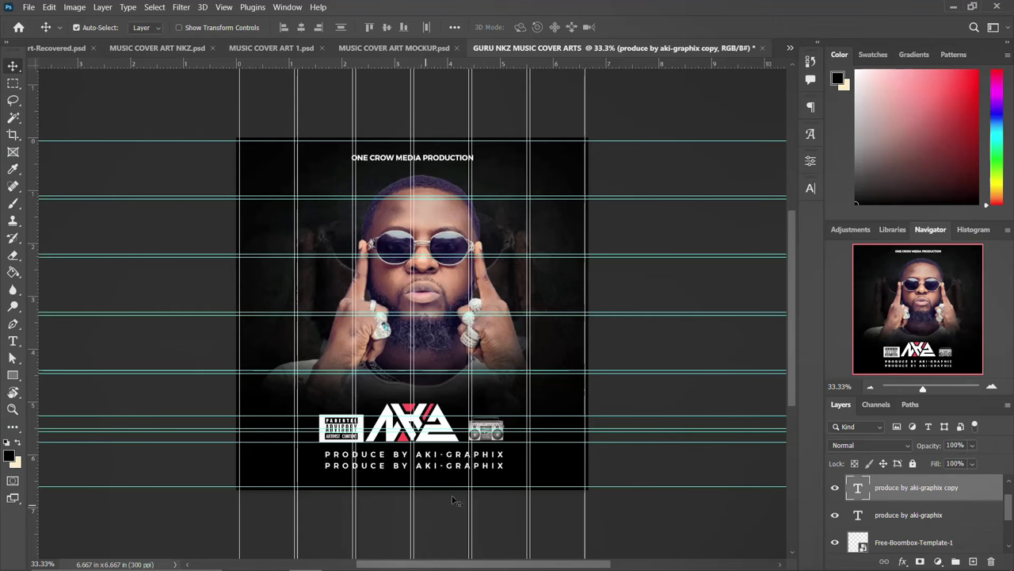
{"action": "double_click", "coordinate": [454, 468]}
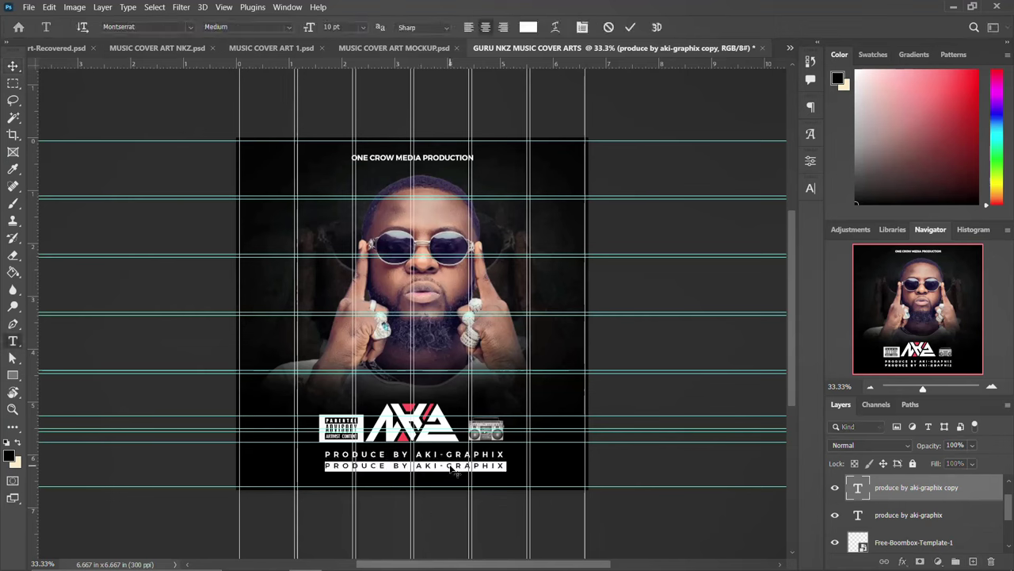
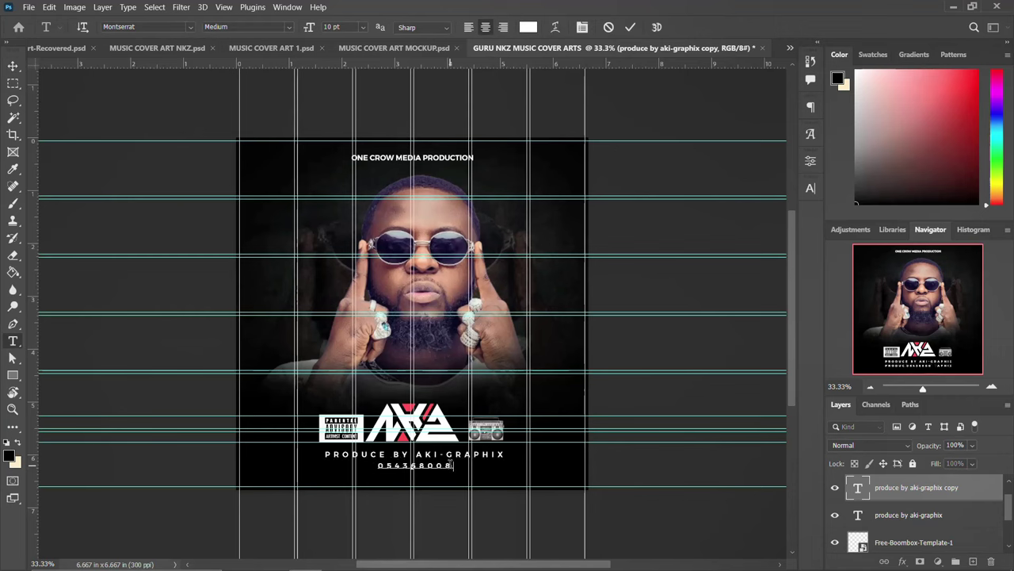
{"action": "key", "text": "ctrl+Return"}
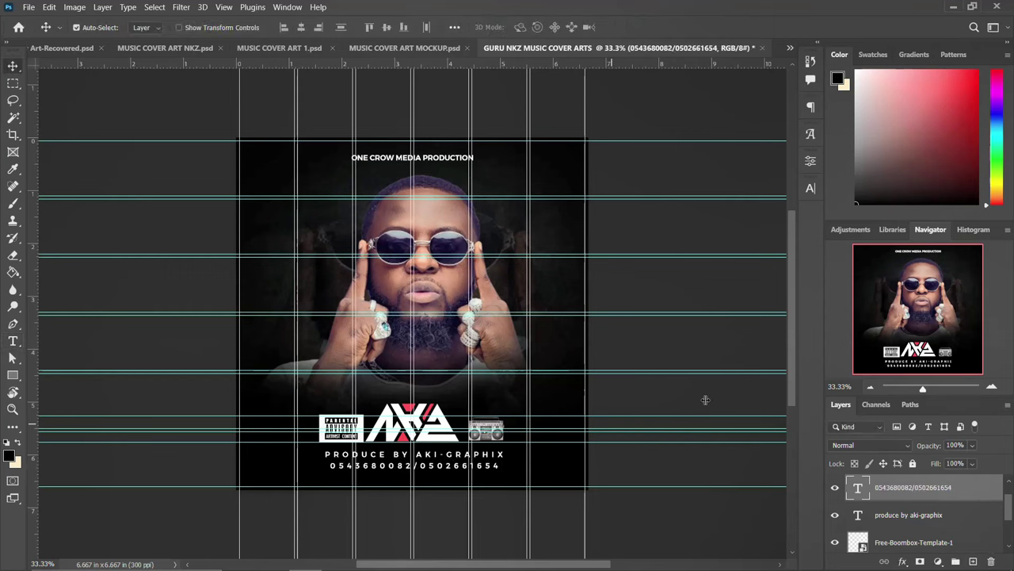
Step: Set the phone numbers line's tracking to 0 in the Character panel
{"action": "left_click", "coordinate": [809, 191]}
{"action": "left_click", "coordinate": [739, 236]}
{"action": "type", "text": "0"}
{"action": "key", "text": "Return"}
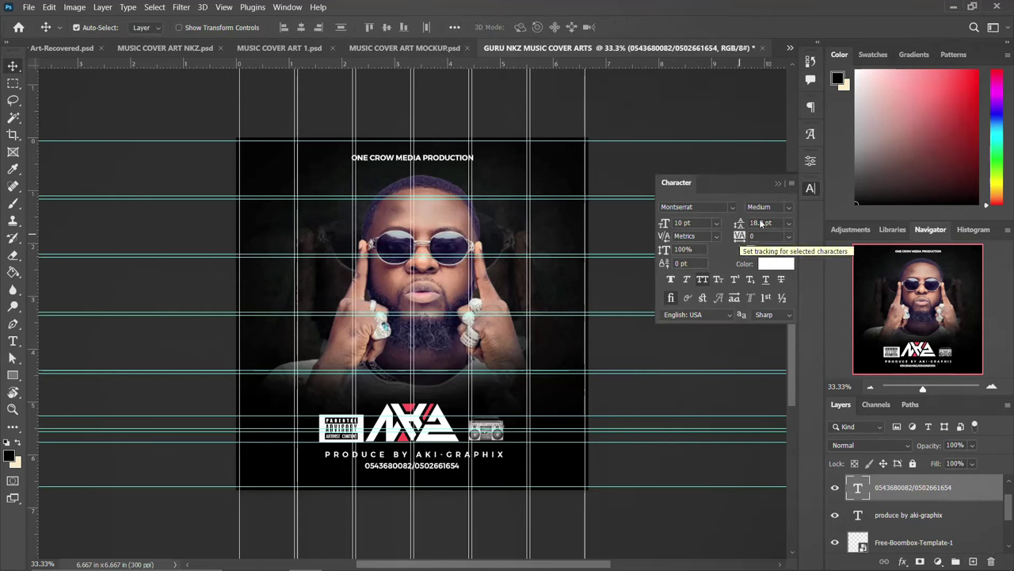
{"action": "left_click", "coordinate": [810, 190]}
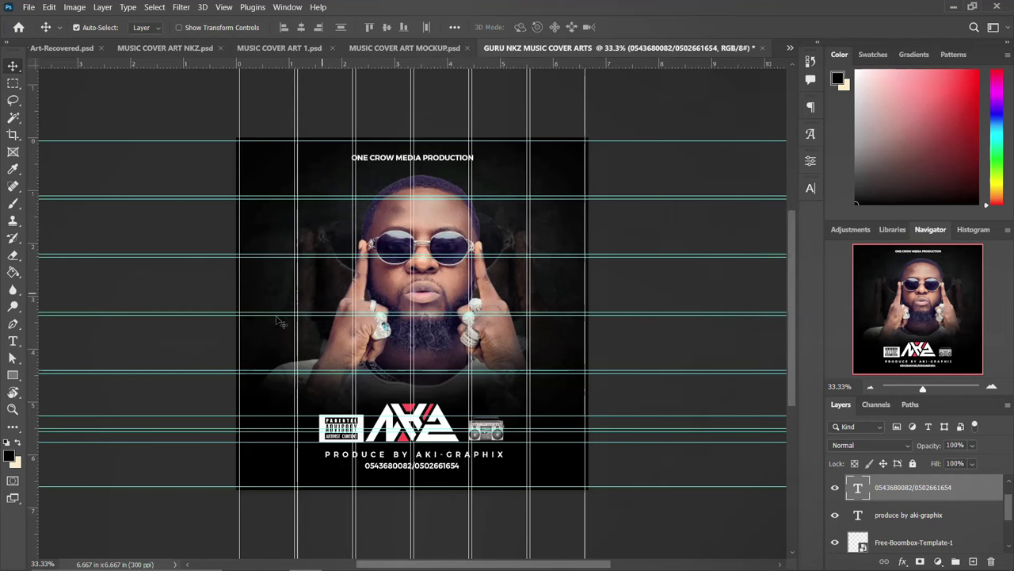
Step: Group the boombox and credit text layers, then move layer f into the group
{"action": "scroll", "coordinate": [918, 515], "scroll_direction": "down", "scroll_amount": 1}
{"action": "scroll", "coordinate": [919, 515], "scroll_direction": "down", "scroll_amount": 1}
{"action": "left_click", "coordinate": [918, 514], "text": "shift"}
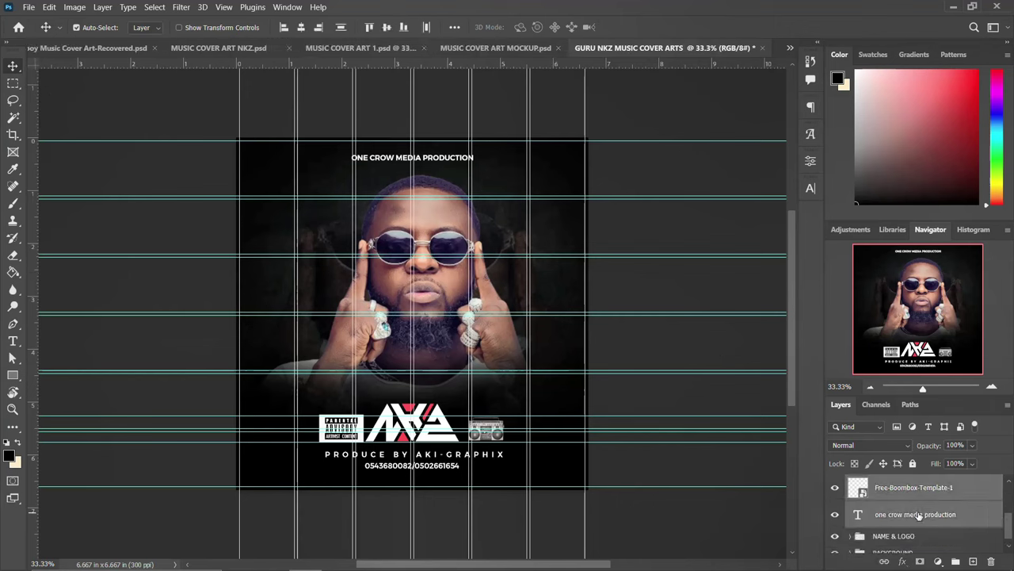
{"action": "key", "text": "ctrl+g"}
{"action": "left_click", "coordinate": [875, 490]}
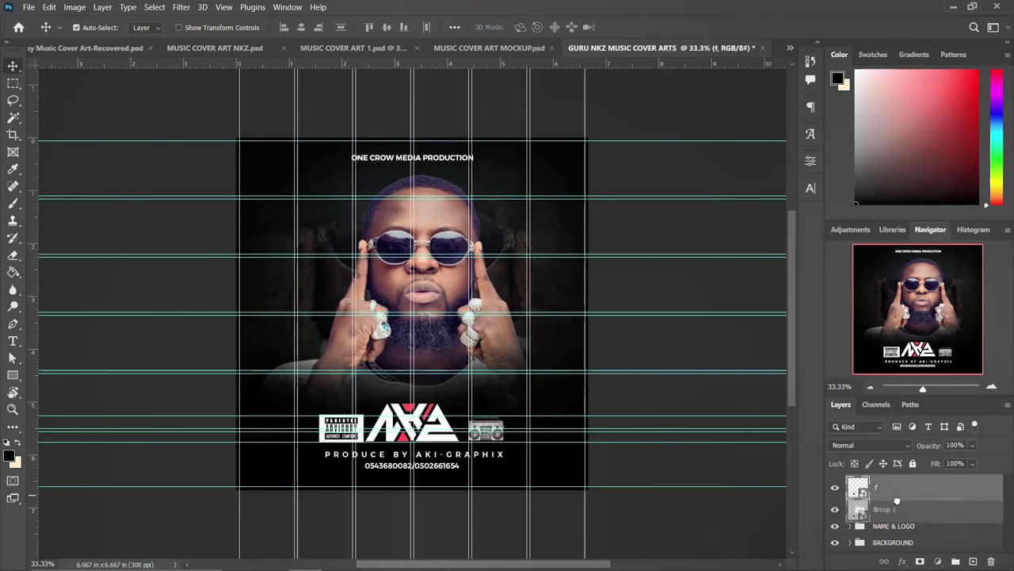
{"action": "mouse_move", "coordinate": [894, 483]}
{"action": "left_mouse_down"}
{"action": "mouse_move", "coordinate": [902, 496]}
{"action": "mouse_move", "coordinate": [896, 487]}
{"action": "left_mouse_up"}
Step: Rename the group to TEXTS and toggle its visibility to check it
{"action": "left_click", "coordinate": [834, 489]}
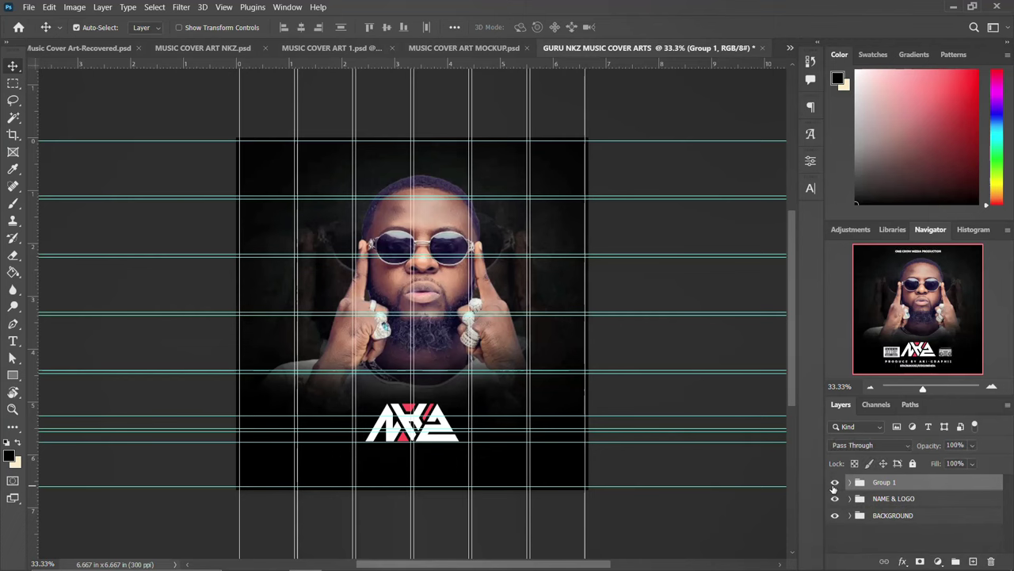
{"action": "left_click", "coordinate": [834, 482]}
{"action": "double_click", "coordinate": [882, 482]}
{"action": "type", "text": "TEXTS"}
{"action": "key", "text": "Return"}
{"action": "left_click", "coordinate": [834, 482]}
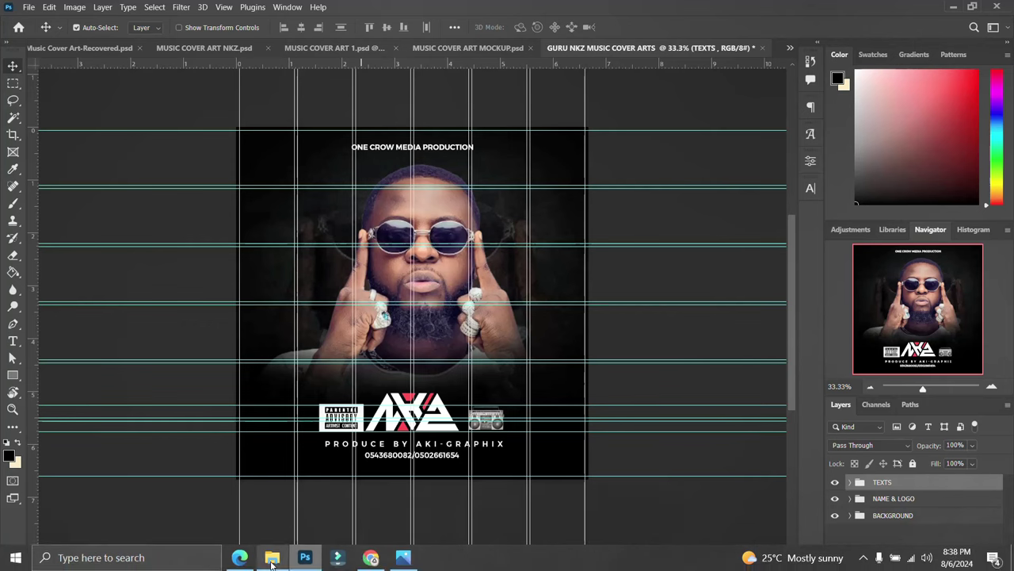
Step: Place the black-grunge image over the cover and scale it to fill the whole square
{"action": "left_click", "coordinate": [321, 557]}
{"action": "left_click_drag", "start_coordinate": [341, 165], "coordinate": [134, 331]}
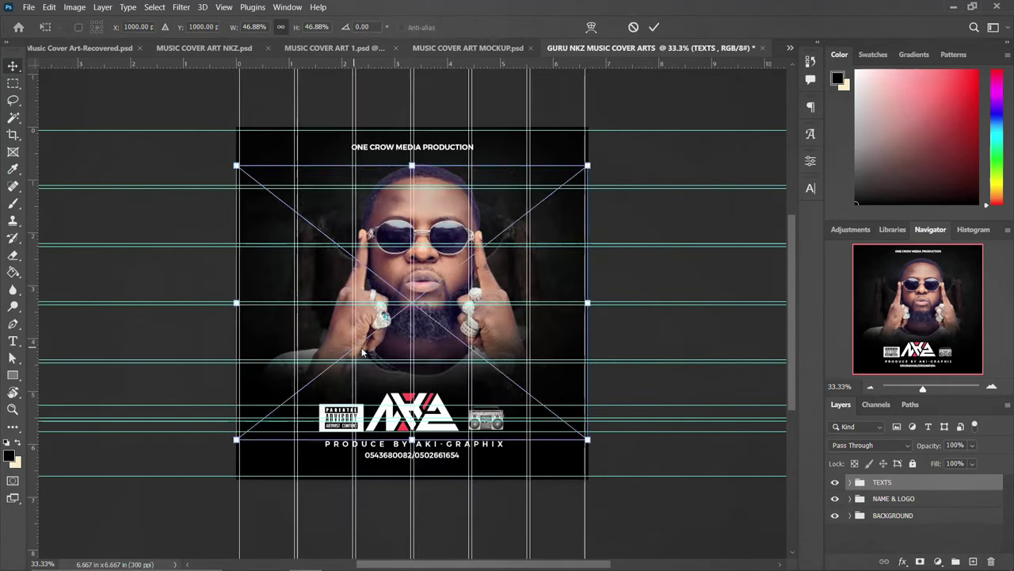
{"action": "left_click_drag", "start_coordinate": [587, 165], "coordinate": [658, 113]}
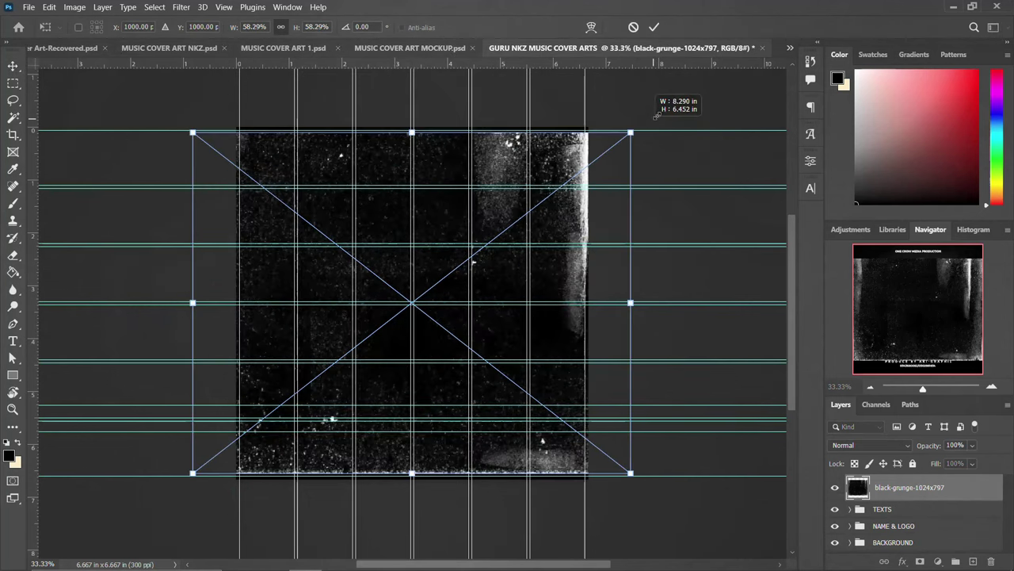
{"action": "left_click_drag", "start_coordinate": [659, 113], "coordinate": [664, 105]}
{"action": "left_click_drag", "start_coordinate": [452, 275], "coordinate": [473, 271]}
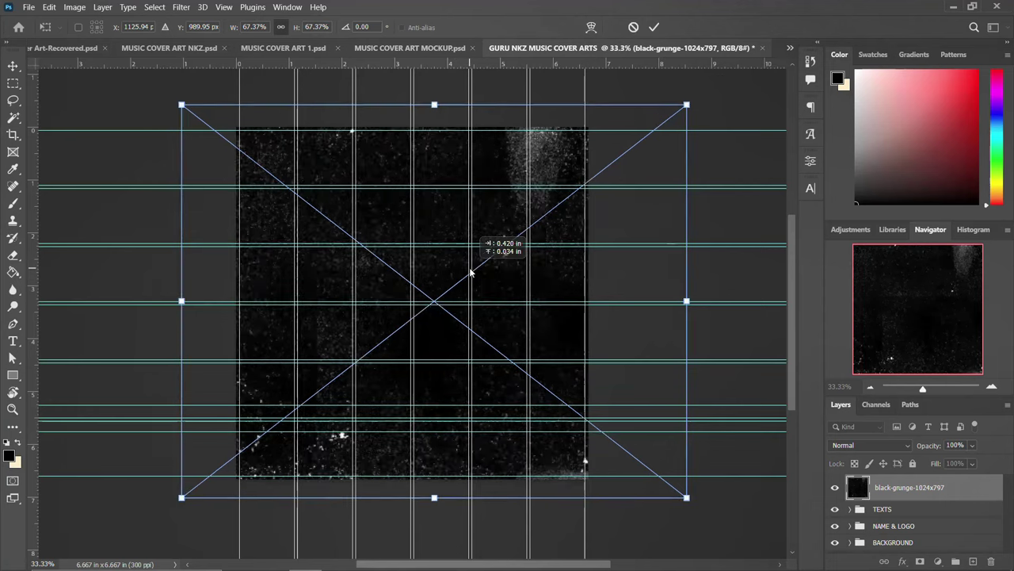
{"action": "key", "text": "Return"}
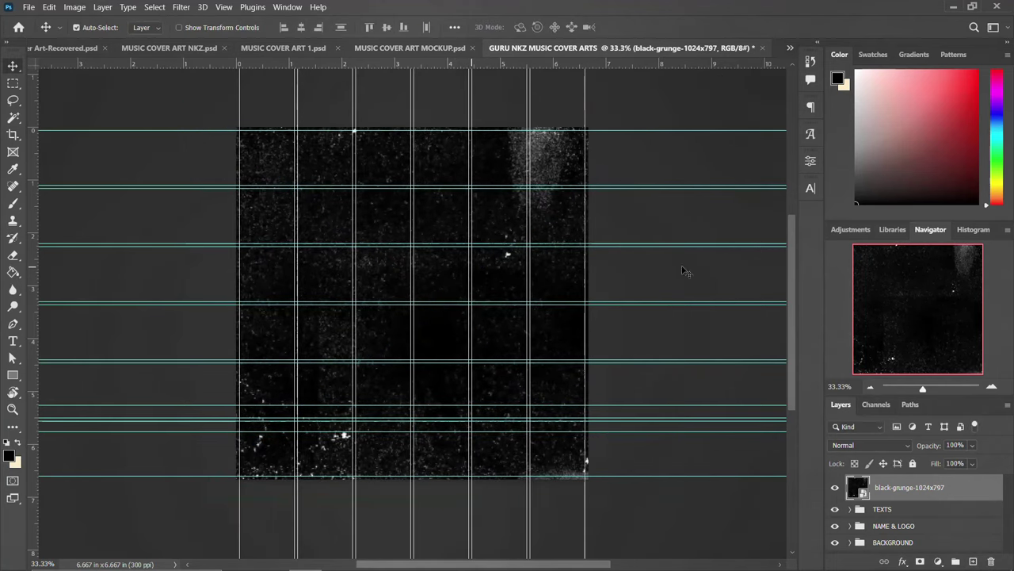
{"action": "left_click", "coordinate": [885, 449]}
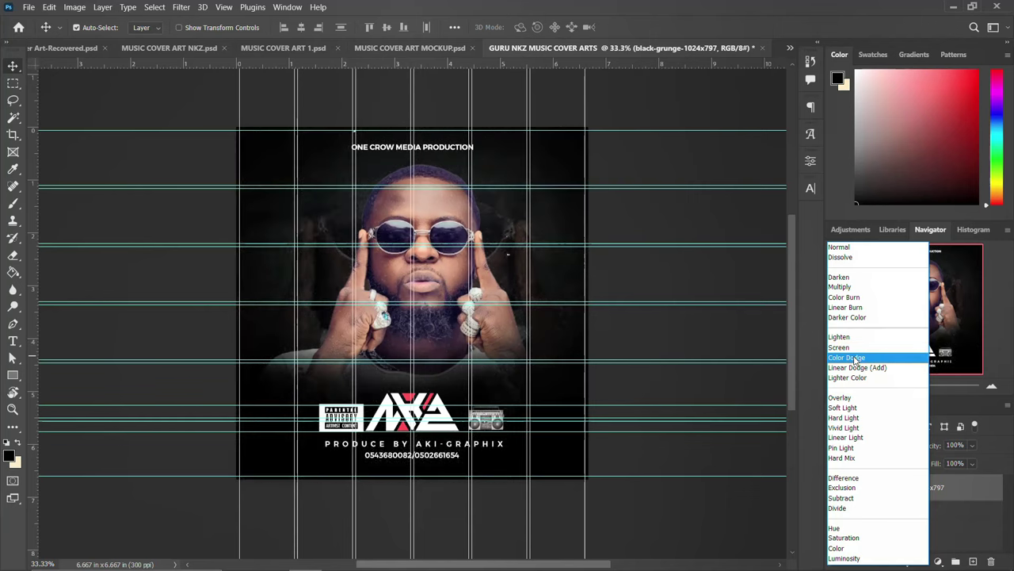
Step: Try Color Dodge and Lighten on the grunge layer, then settle on Soft Light
{"action": "left_click", "coordinate": [855, 358]}
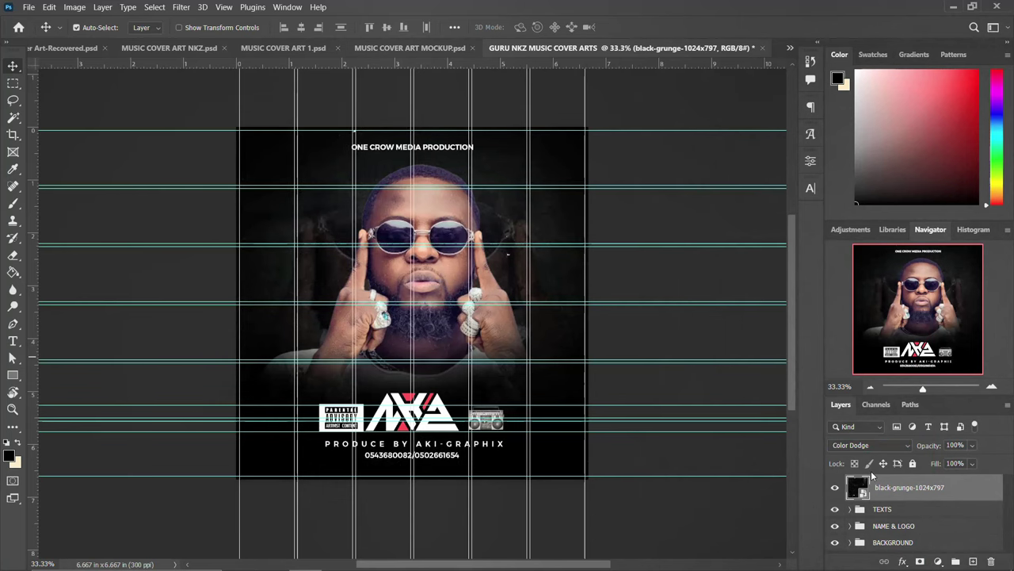
{"action": "key", "text": "shift+alt+n"}
{"action": "left_click", "coordinate": [875, 445]}
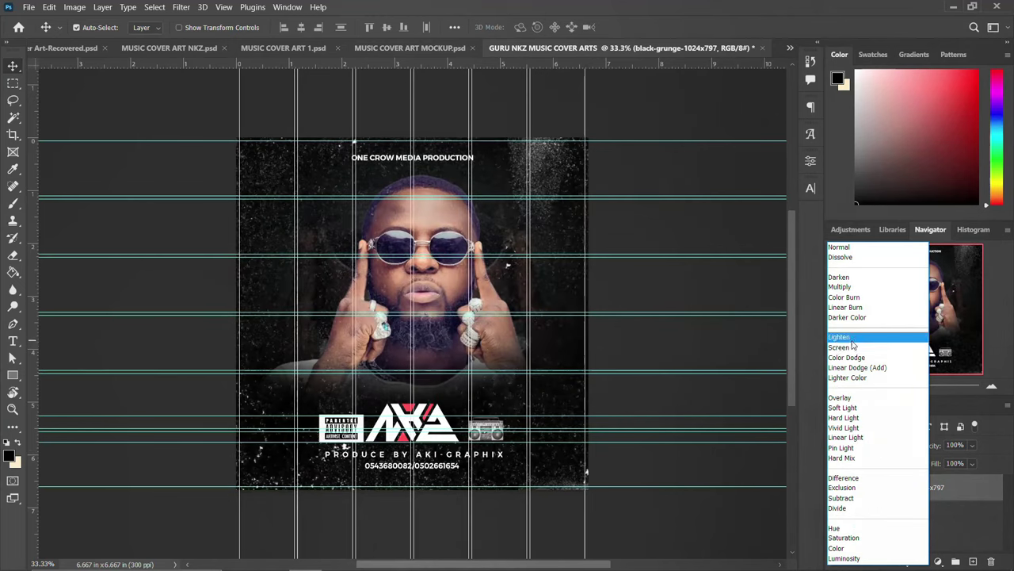
{"action": "left_click", "coordinate": [852, 341]}
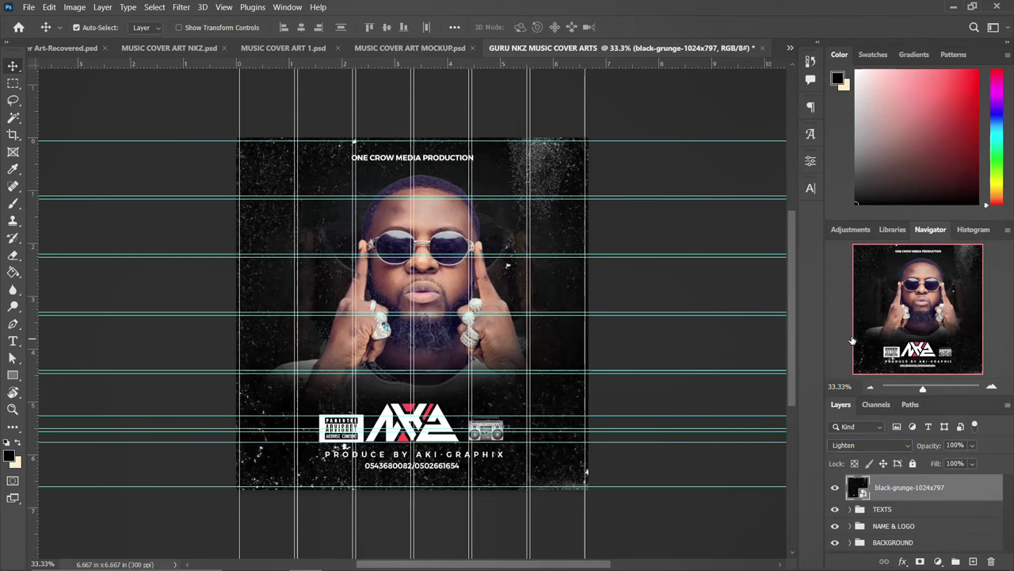
{"action": "left_click", "coordinate": [861, 445]}
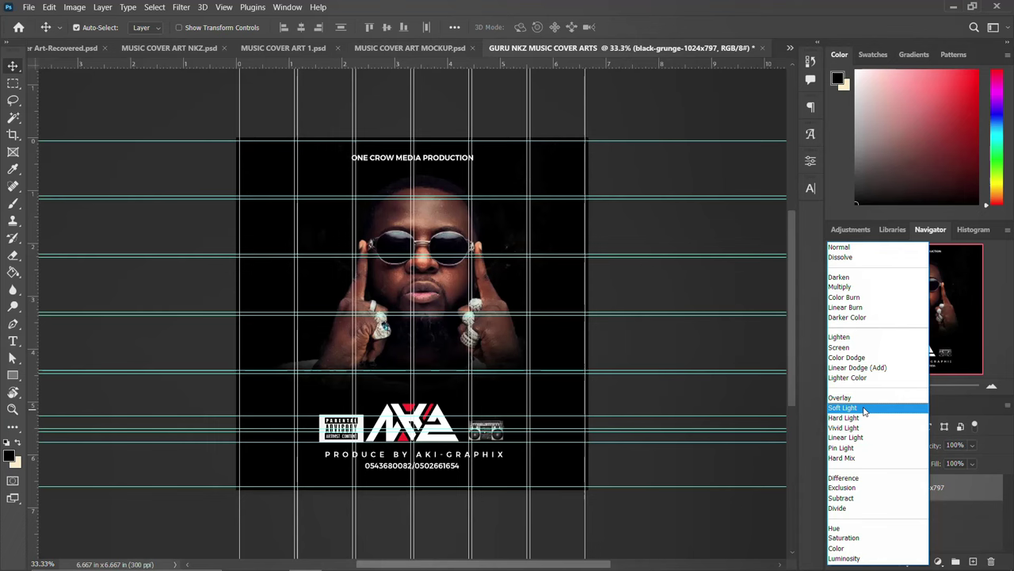
{"action": "left_click", "coordinate": [863, 408]}
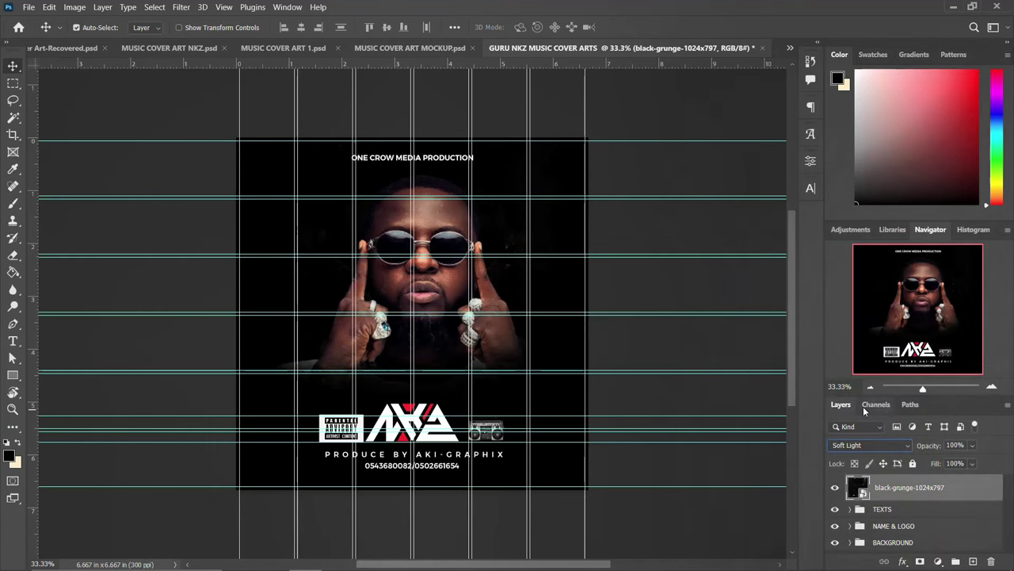
Step: Add a layer mask to the grunge layer and paint it out over the face
{"action": "left_click", "coordinate": [920, 561]}
{"action": "key", "text": "b"}
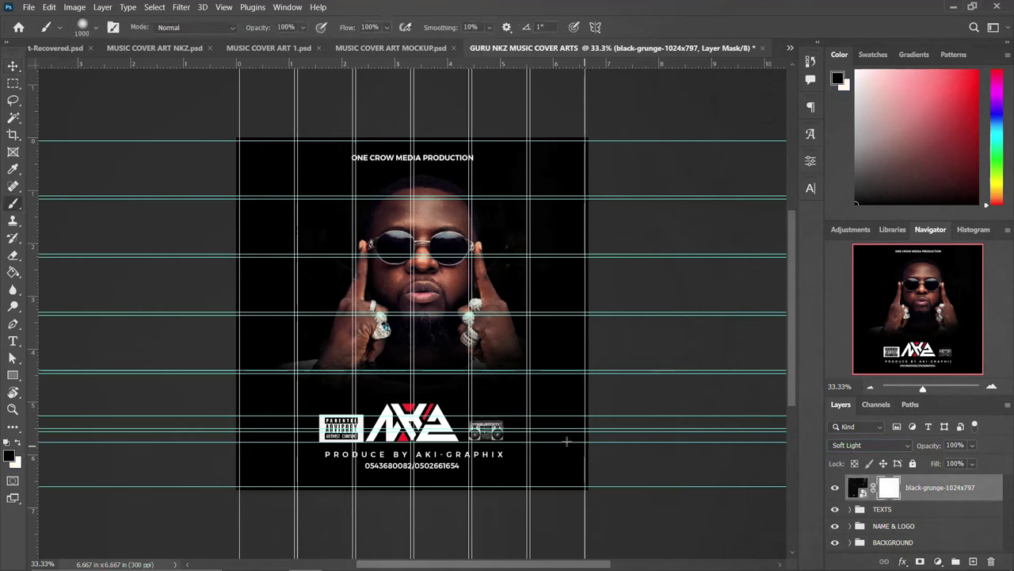
{"action": "mouse_move", "coordinate": [424, 262]}
{"action": "left_mouse_down"}
{"action": "mouse_move", "coordinate": [431, 226]}
{"action": "mouse_move", "coordinate": [430, 294]}
{"action": "mouse_move", "coordinate": [407, 249]}
{"action": "mouse_move", "coordinate": [438, 238]}
{"action": "mouse_move", "coordinate": [373, 301]}
{"action": "mouse_move", "coordinate": [356, 335]}
{"action": "mouse_move", "coordinate": [412, 310]}
{"action": "mouse_move", "coordinate": [464, 317]}
{"action": "mouse_move", "coordinate": [475, 351]}
{"action": "mouse_move", "coordinate": [407, 272]}
{"action": "mouse_move", "coordinate": [414, 239]}
{"action": "mouse_move", "coordinate": [431, 247]}
{"action": "left_mouse_up"}
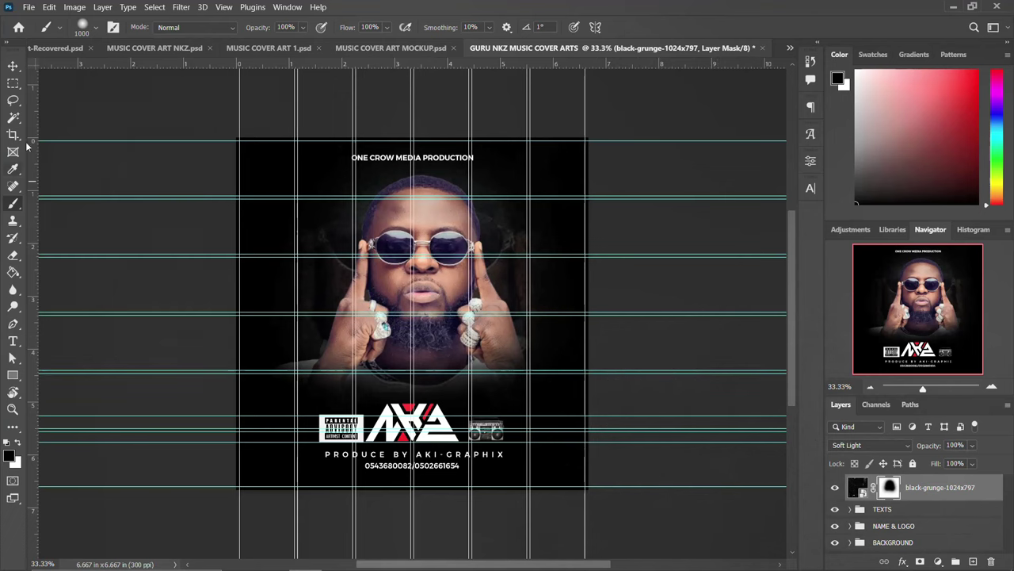
{"action": "left_click", "coordinate": [13, 67]}
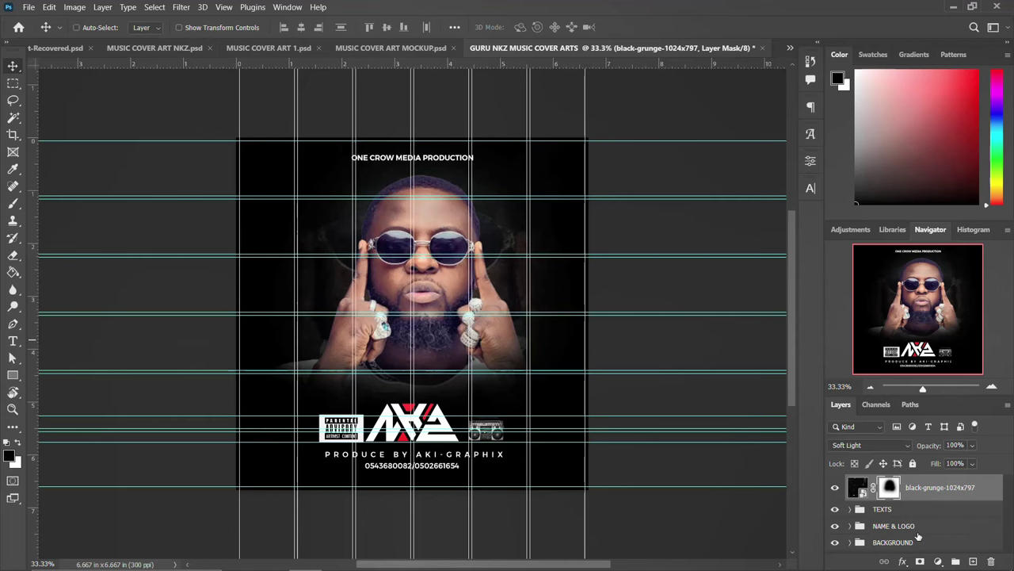
Step: Merge all visible layers into a new Layer 1, make it a smart object, and launch Camera Raw
{"action": "key", "text": "ctrl+shift+alt+e"}
{"action": "right_click", "coordinate": [945, 487]}
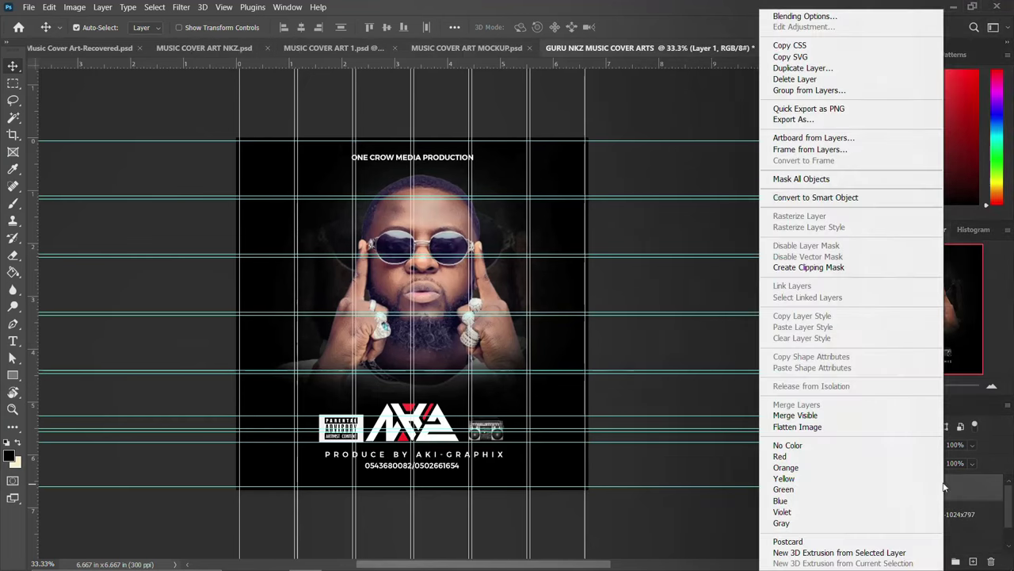
{"action": "left_click", "coordinate": [806, 199]}
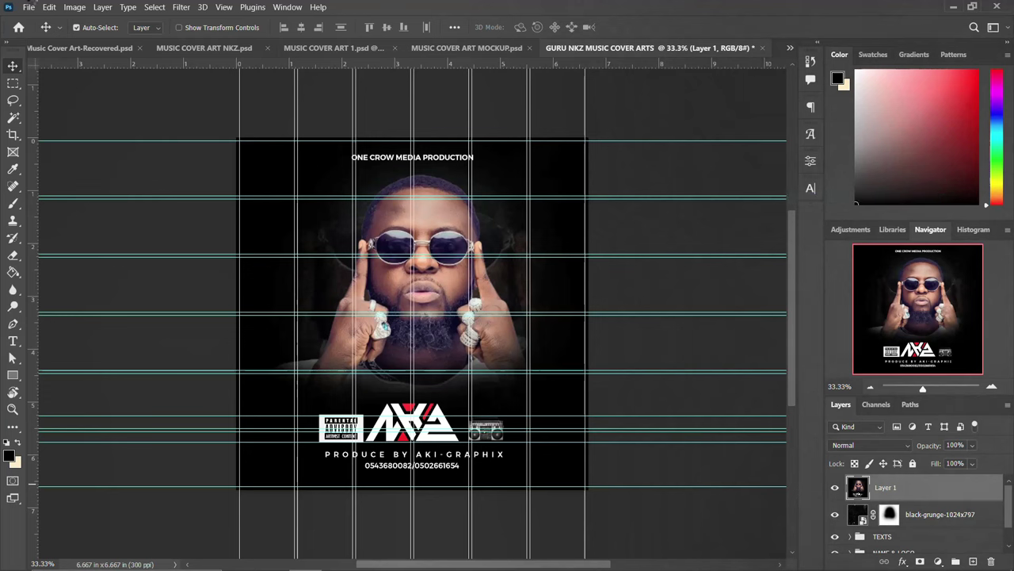
{"action": "left_click", "coordinate": [183, 7]}
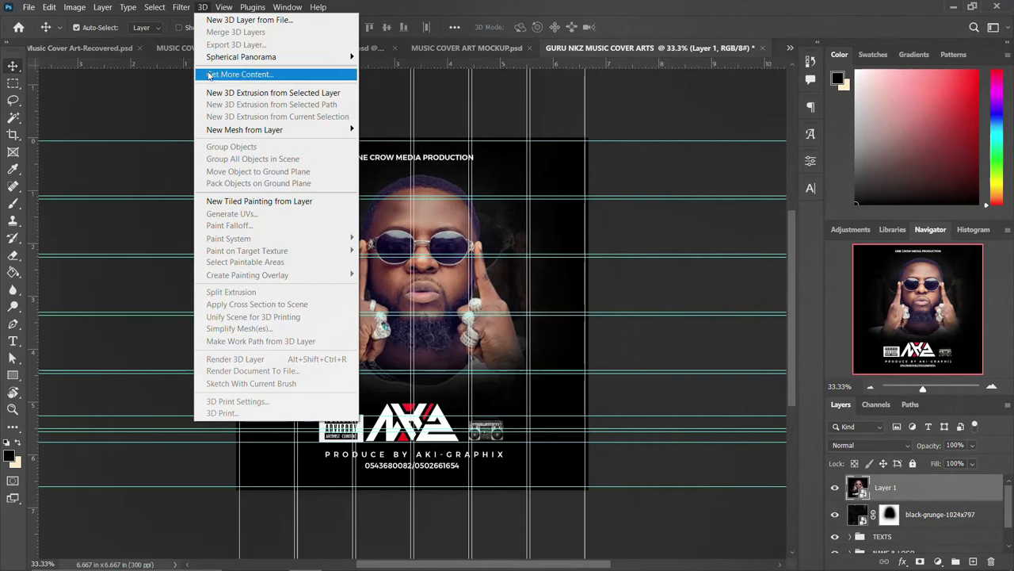
{"action": "left_click", "coordinate": [180, 8]}
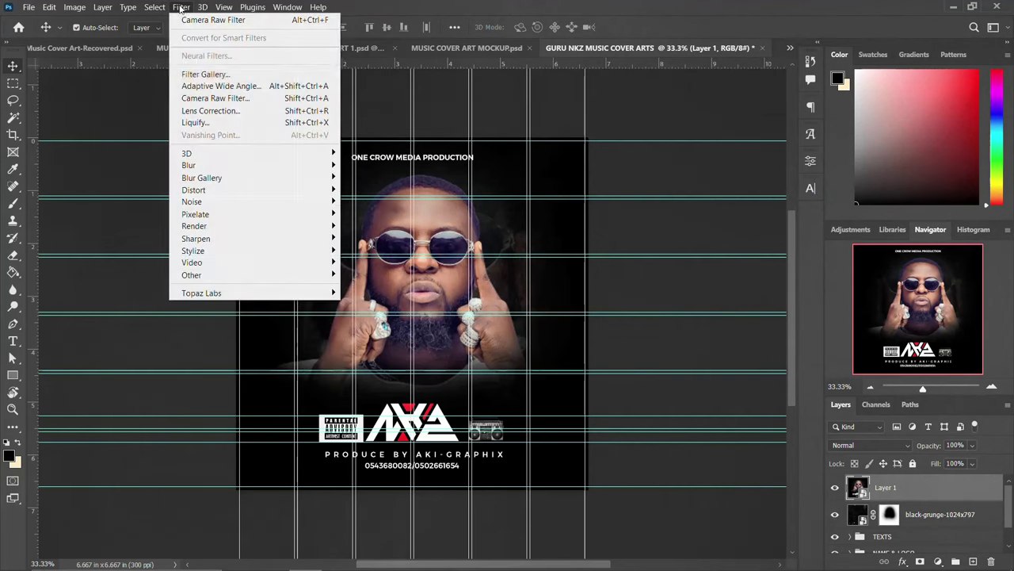
{"action": "left_click", "coordinate": [230, 98]}
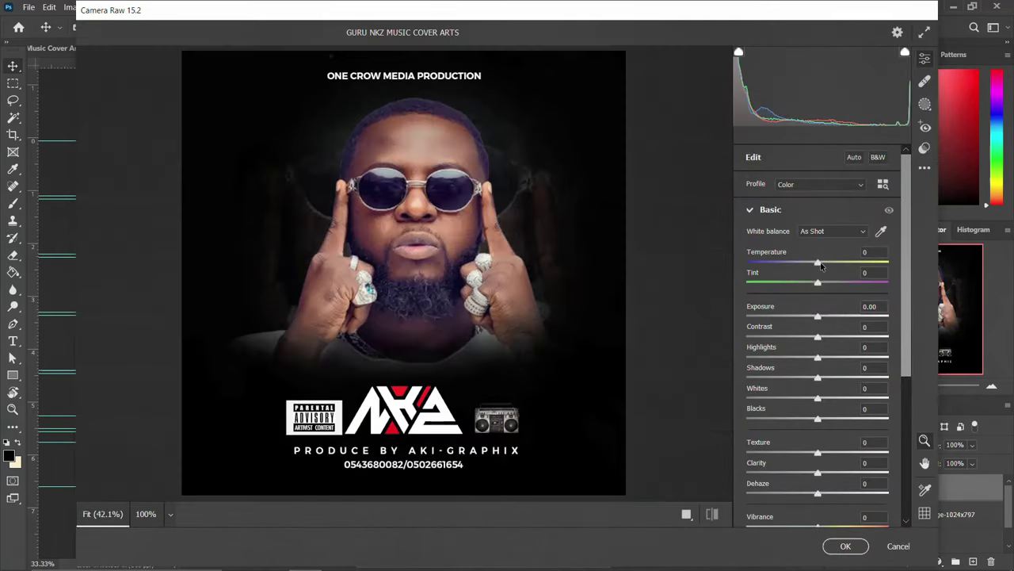
Step: Set temperature +16, adjust tint, contrast +13, highlights +11, whites -7, blacks +20, texture -42
{"action": "left_click_drag", "start_coordinate": [819, 266], "coordinate": [830, 267]}
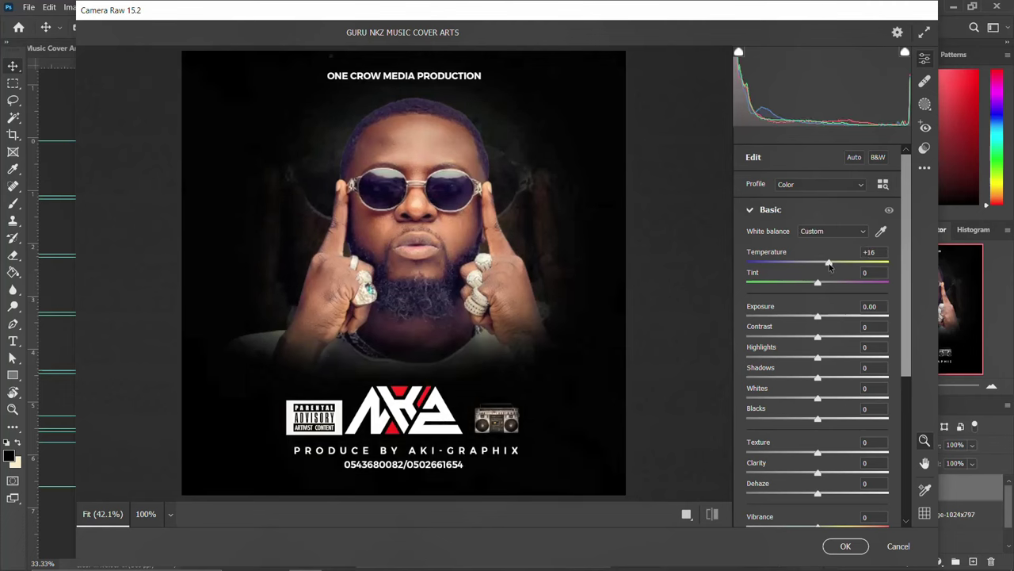
{"action": "mouse_move", "coordinate": [818, 287]}
{"action": "left_mouse_down"}
{"action": "mouse_move", "coordinate": [790, 287]}
{"action": "mouse_move", "coordinate": [820, 283]}
{"action": "left_mouse_up"}
{"action": "left_click_drag", "start_coordinate": [818, 336], "coordinate": [828, 338]}
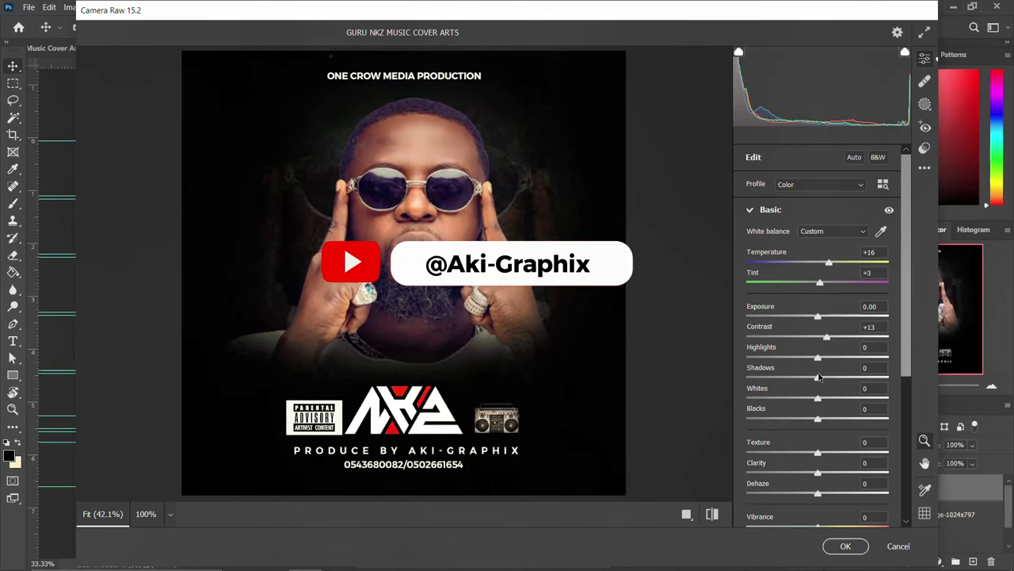
{"action": "left_click_drag", "start_coordinate": [820, 359], "coordinate": [824, 378]}
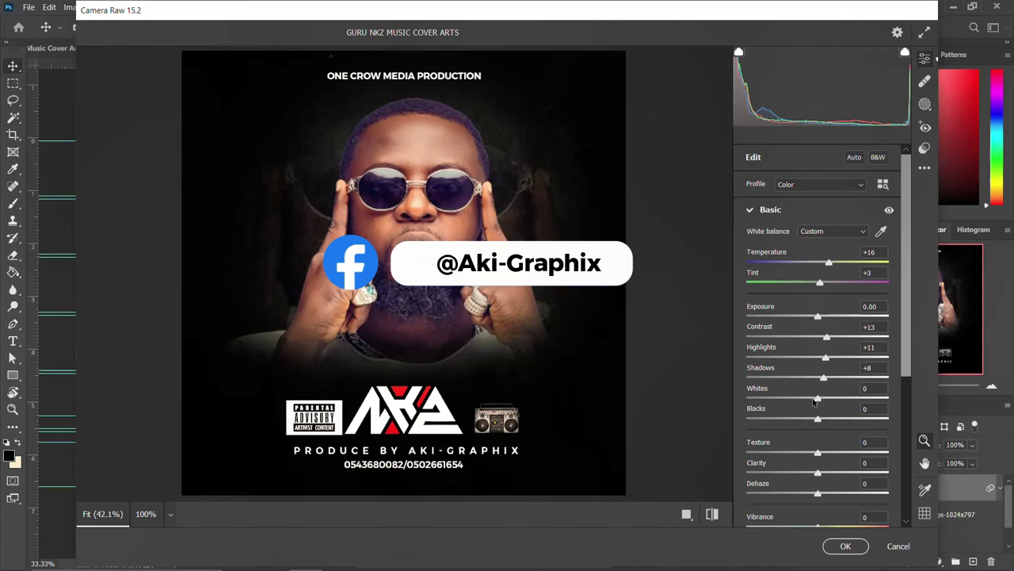
{"action": "left_click_drag", "start_coordinate": [826, 399], "coordinate": [813, 398]}
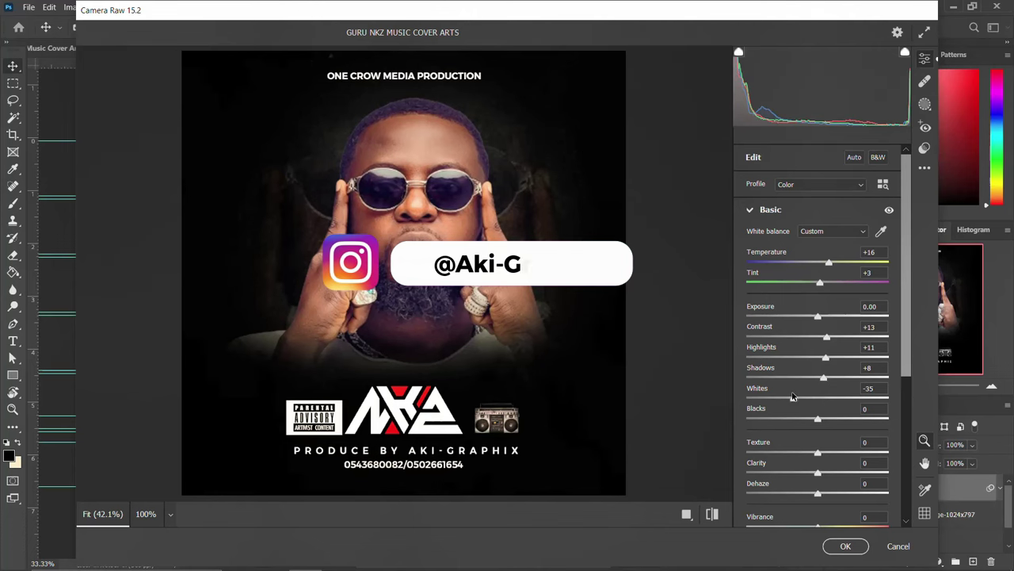
{"action": "left_click_drag", "start_coordinate": [818, 419], "coordinate": [831, 418]}
{"action": "mouse_move", "coordinate": [819, 454]}
{"action": "left_mouse_down"}
{"action": "mouse_move", "coordinate": [777, 448]}
{"action": "mouse_move", "coordinate": [788, 446]}
{"action": "mouse_move", "coordinate": [820, 476]}
{"action": "left_mouse_up"}
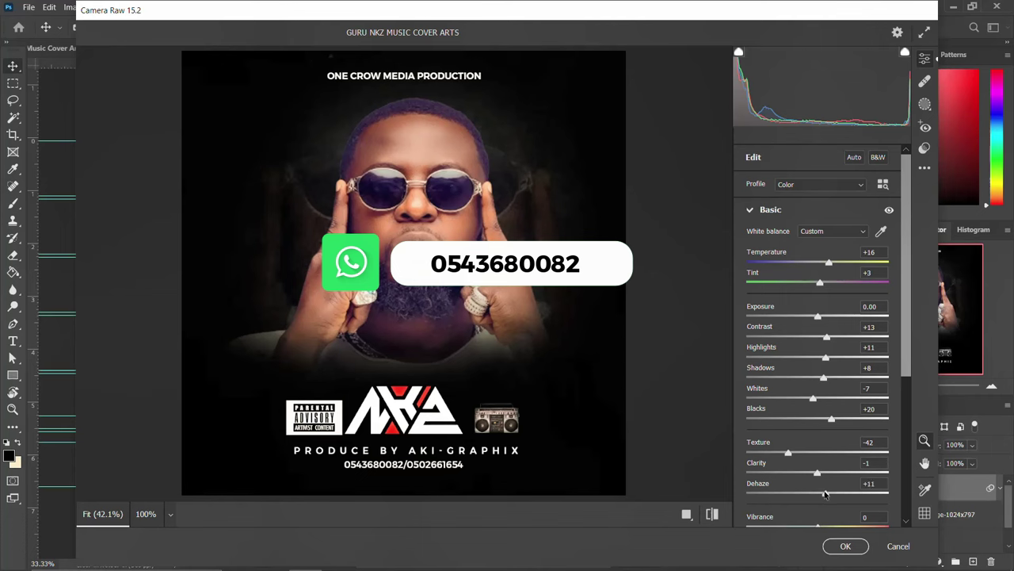
Step: Add dehaze +8 and vibrance +12, check the before/after view, and apply the grading
{"action": "left_click_drag", "start_coordinate": [824, 493], "coordinate": [823, 493]}
{"action": "scroll", "coordinate": [824, 475], "scroll_direction": "down", "scroll_amount": 2}
{"action": "scroll", "coordinate": [823, 428], "scroll_direction": "down", "scroll_amount": 2}
{"action": "left_click_drag", "start_coordinate": [819, 372], "coordinate": [829, 375]}
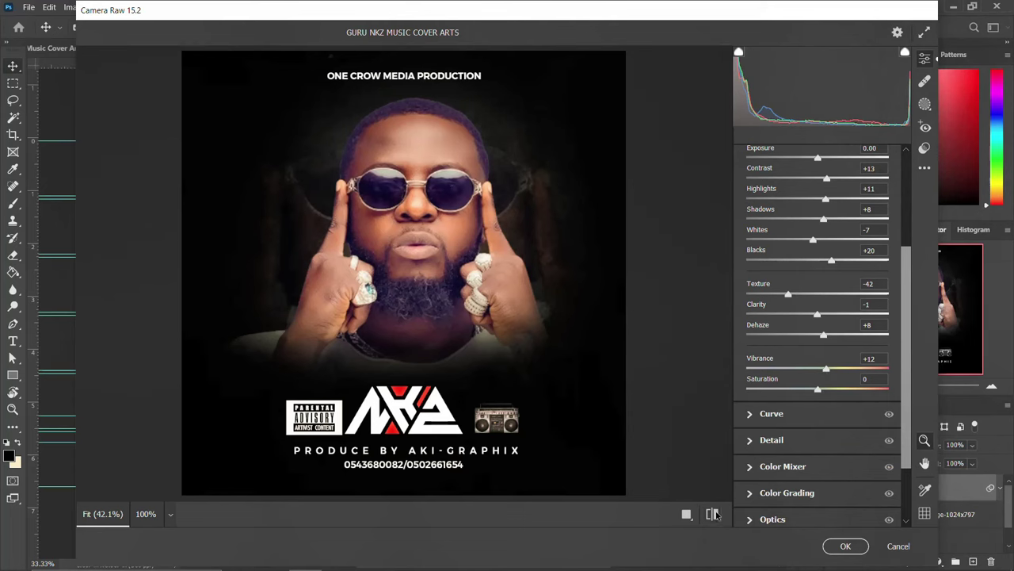
{"action": "left_click", "coordinate": [687, 514]}
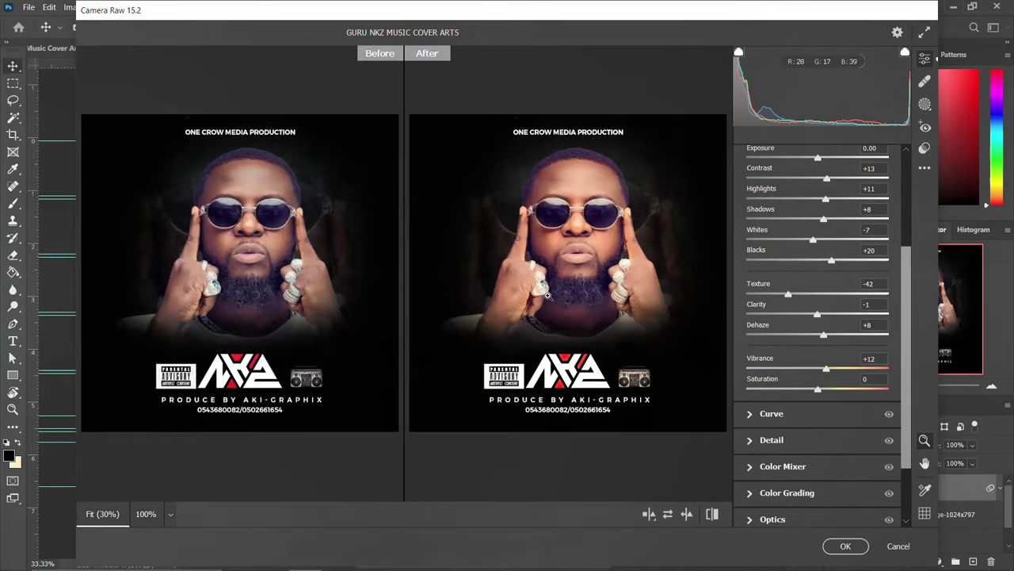
{"action": "left_click", "coordinate": [845, 546]}
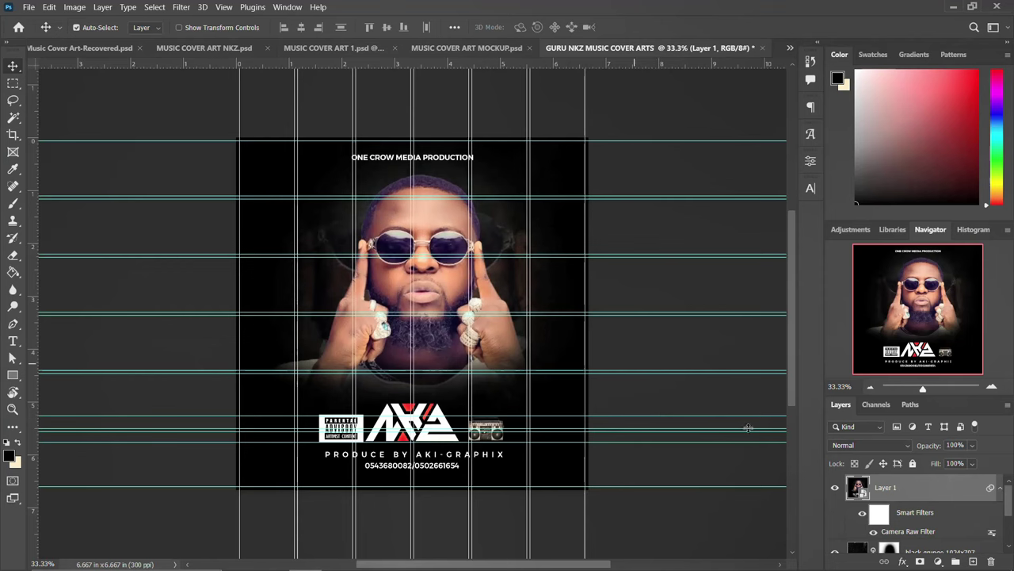
Step: Toggle the graded Layer 1 off and on to compare, then switch to Free_Vinyl_Mockup_5.psd
{"action": "left_click", "coordinate": [835, 489]}
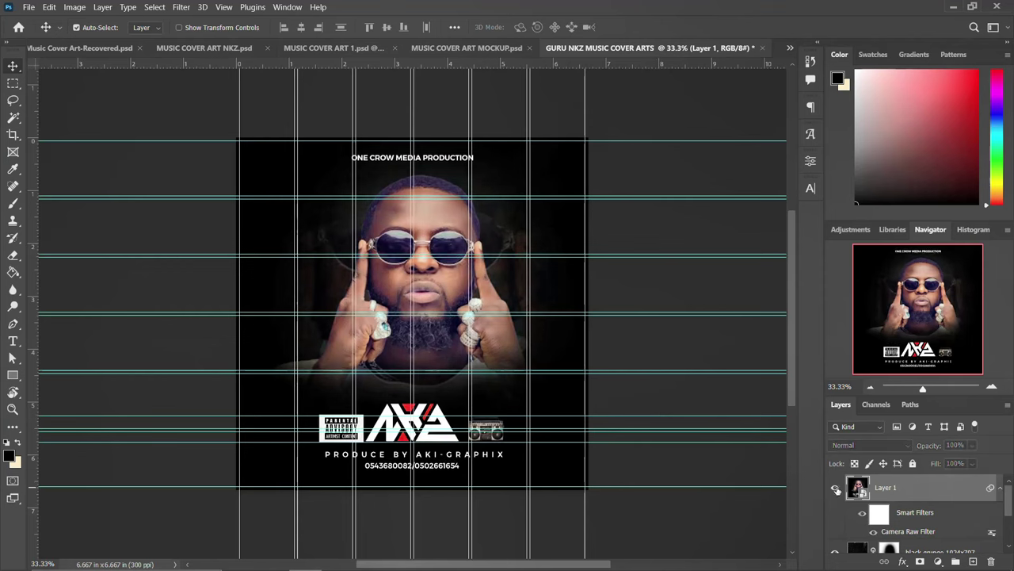
{"action": "left_click", "coordinate": [835, 489]}
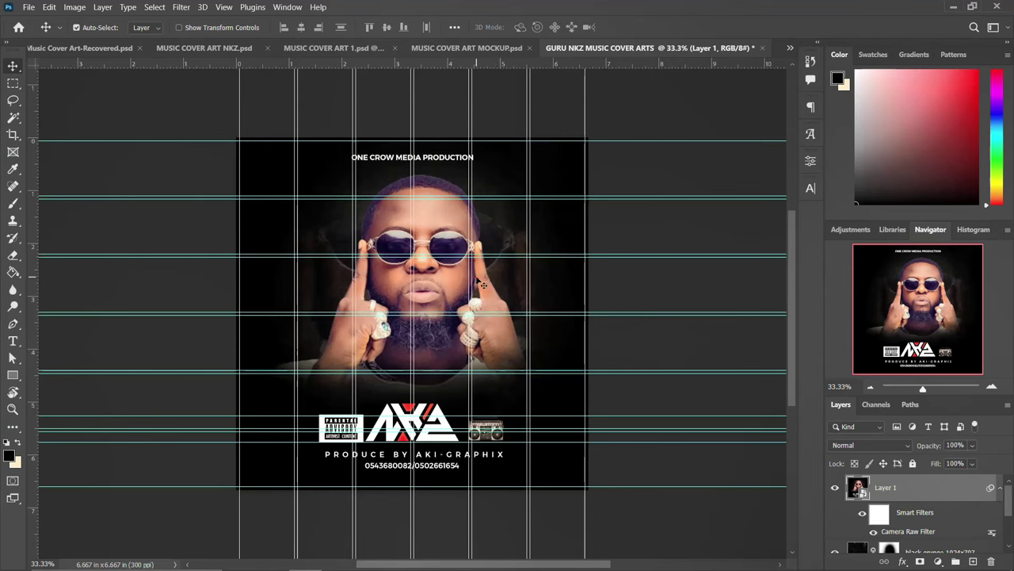
{"action": "left_click", "coordinate": [1001, 488]}
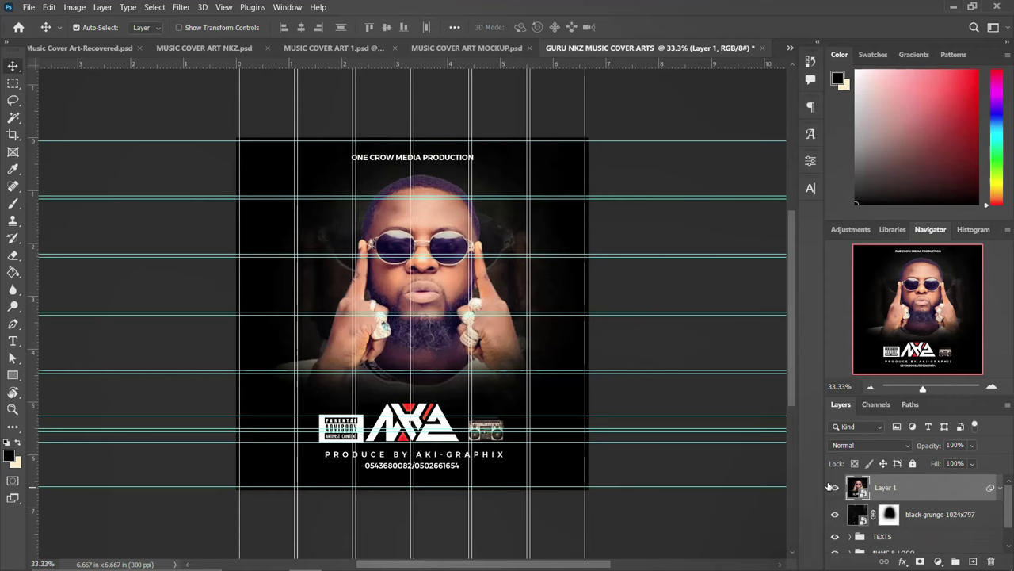
{"action": "key", "text": "ctrl+Tab"}
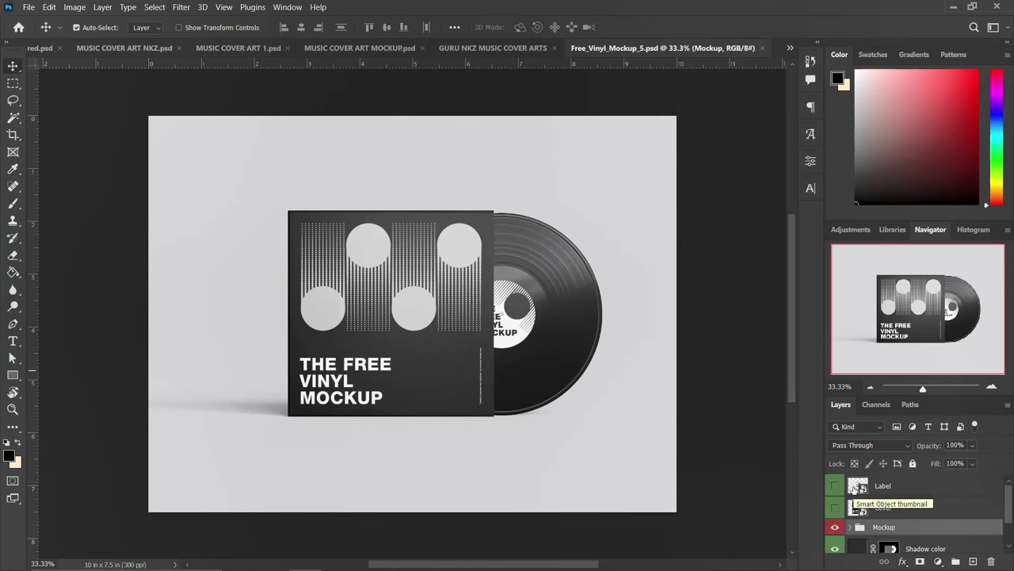
Step: Open the Label smart object and place the MUSIC COVER ART NKZ 2 image onto it
{"action": "double_click", "coordinate": [858, 486]}
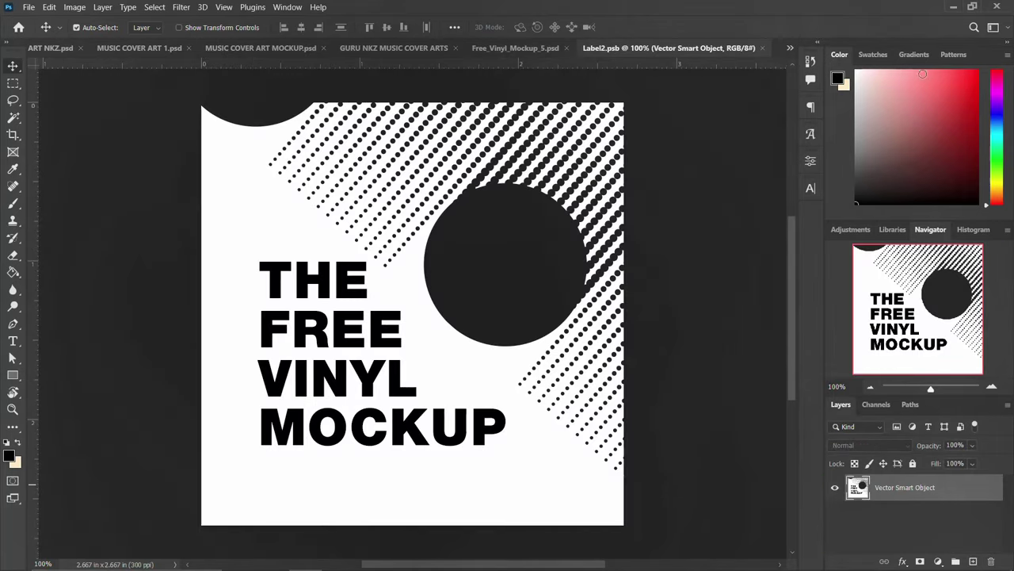
{"action": "left_click", "coordinate": [954, 7]}
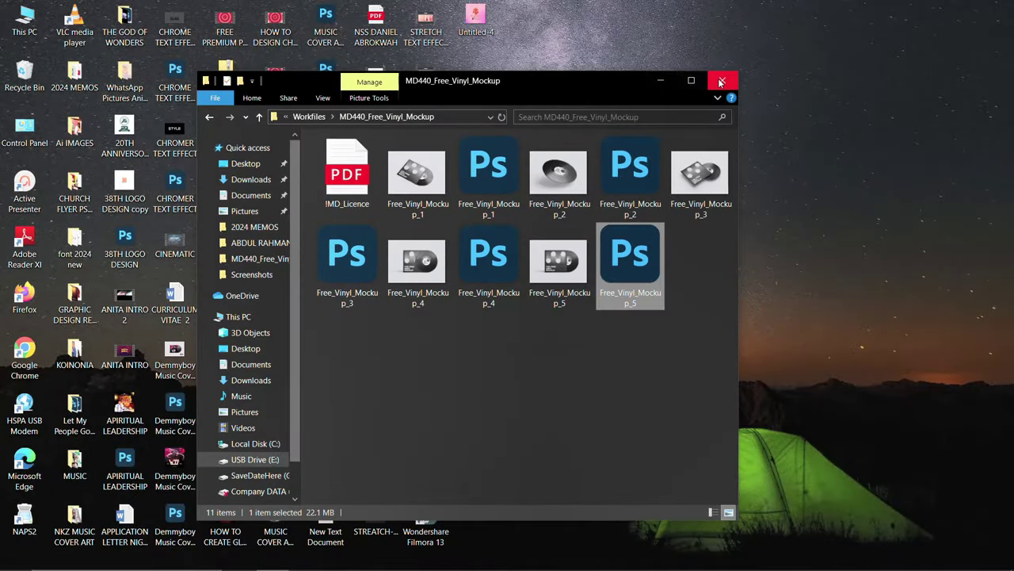
{"action": "left_click", "coordinate": [727, 77]}
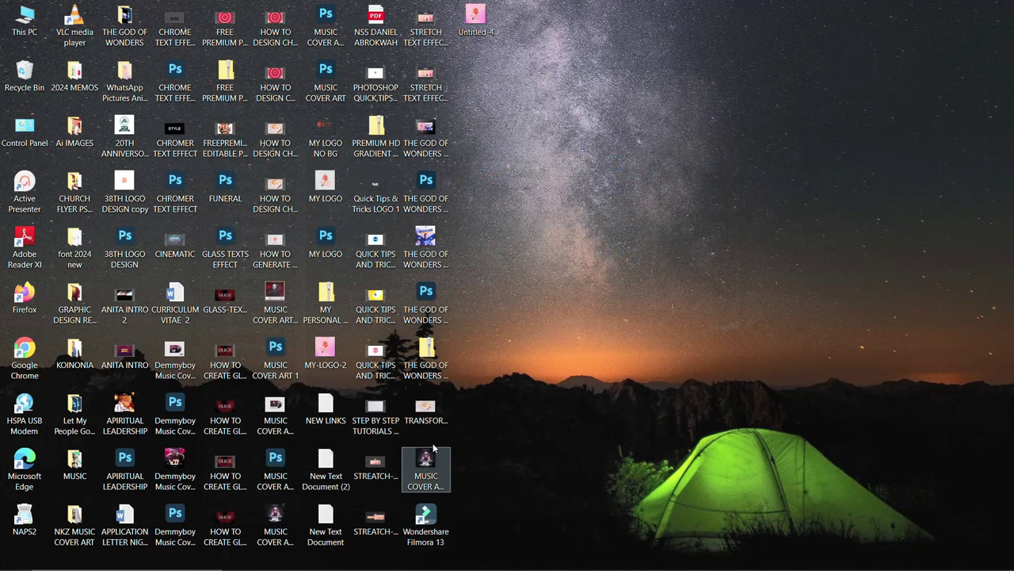
{"action": "left_click", "coordinate": [430, 471]}
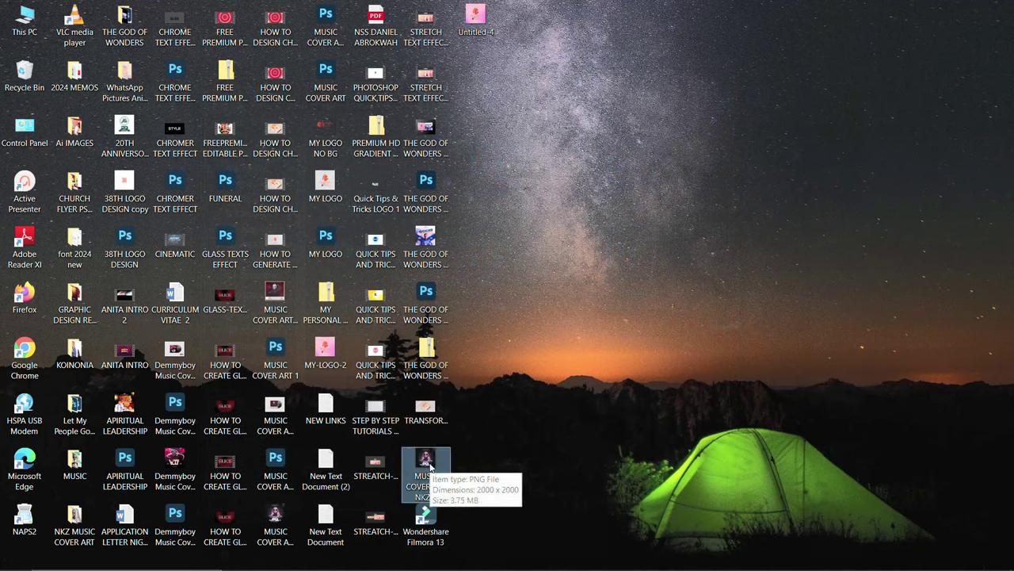
{"action": "left_click_drag", "start_coordinate": [430, 469], "coordinate": [316, 558]}
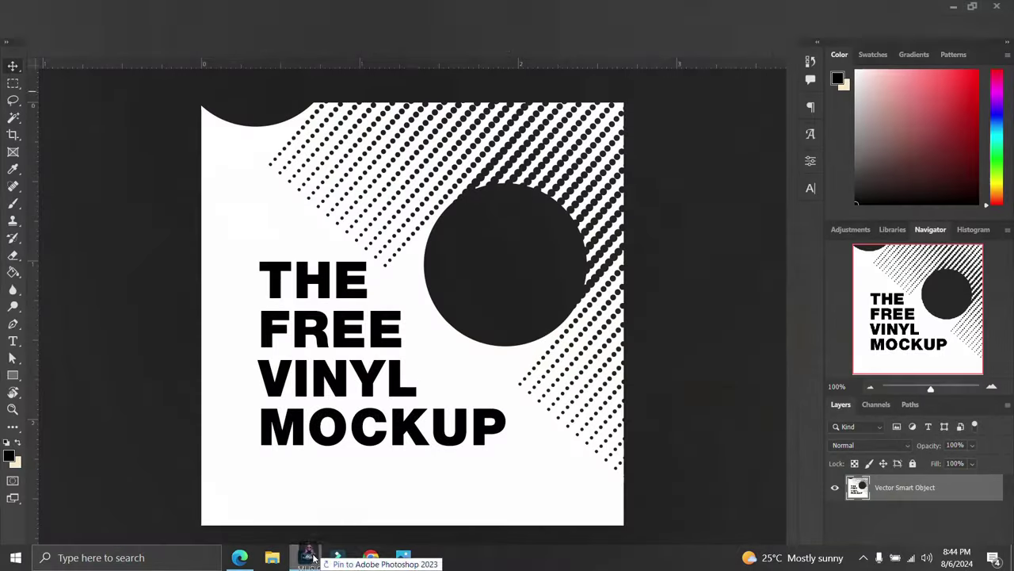
{"action": "left_click_drag", "start_coordinate": [316, 559], "coordinate": [419, 372]}
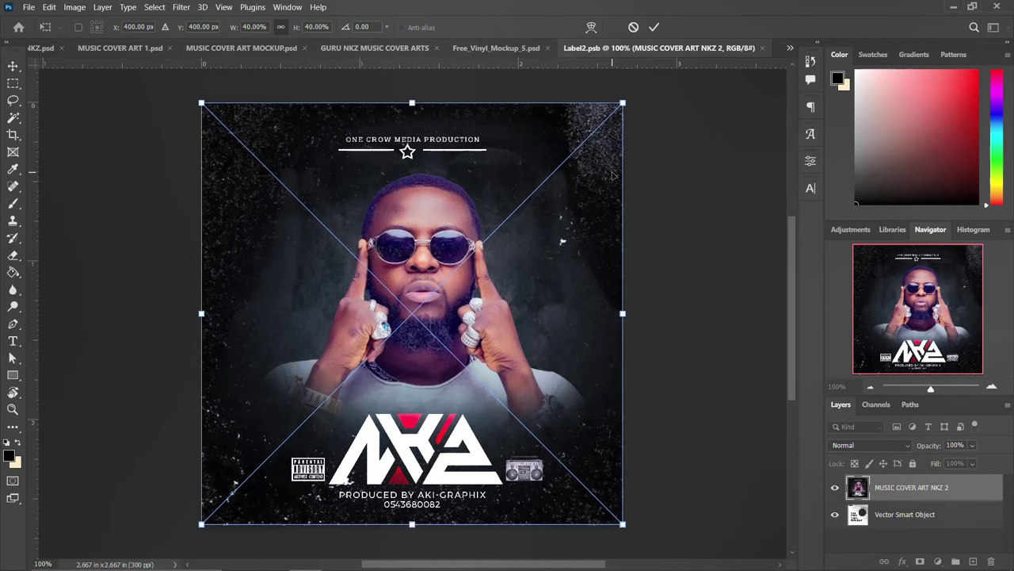
{"action": "key", "text": "Return"}
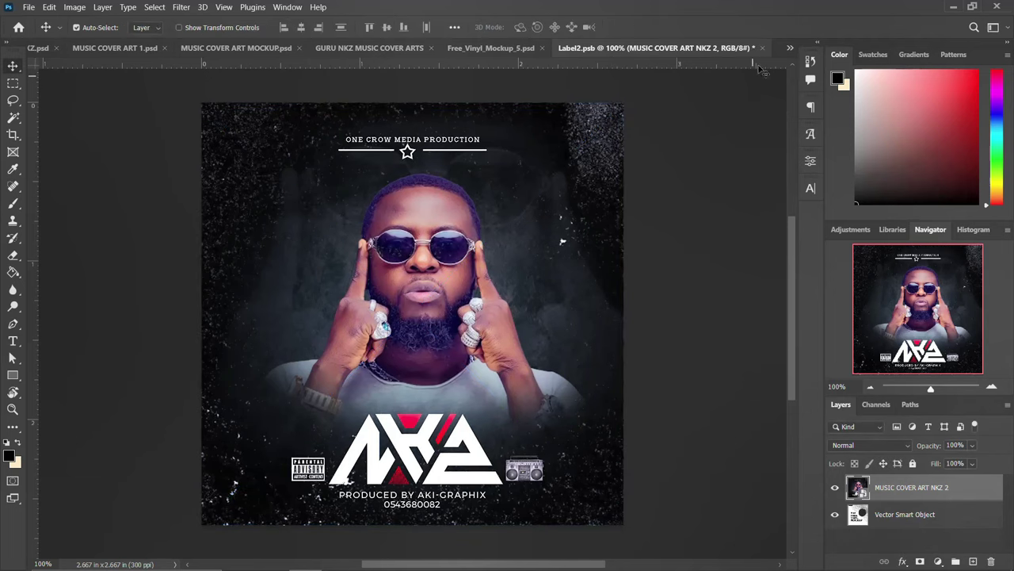
Step: Close and save the label, then open the sleeve's Cover smart object
{"action": "left_click", "coordinate": [764, 48]}
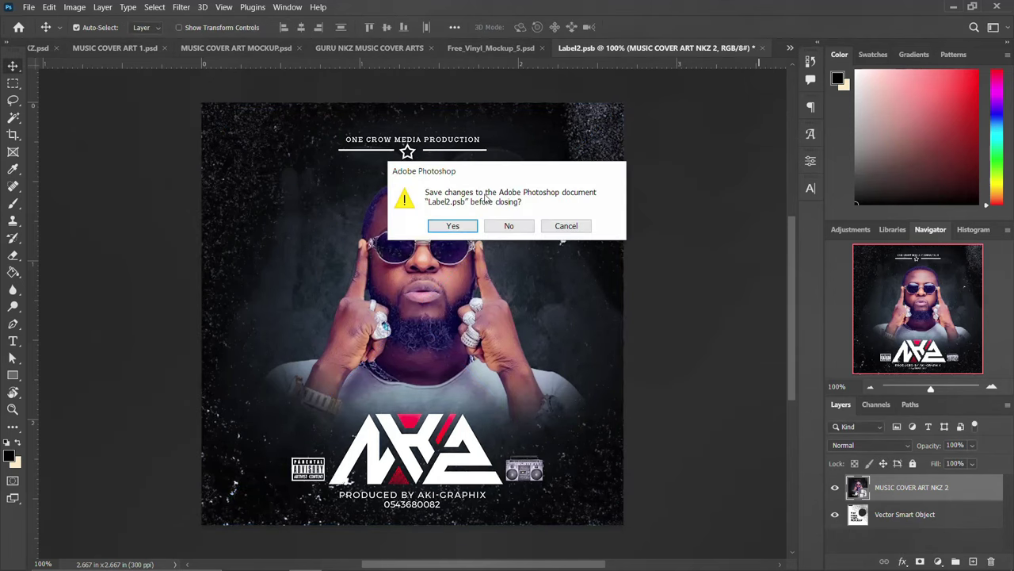
{"action": "left_click", "coordinate": [467, 226]}
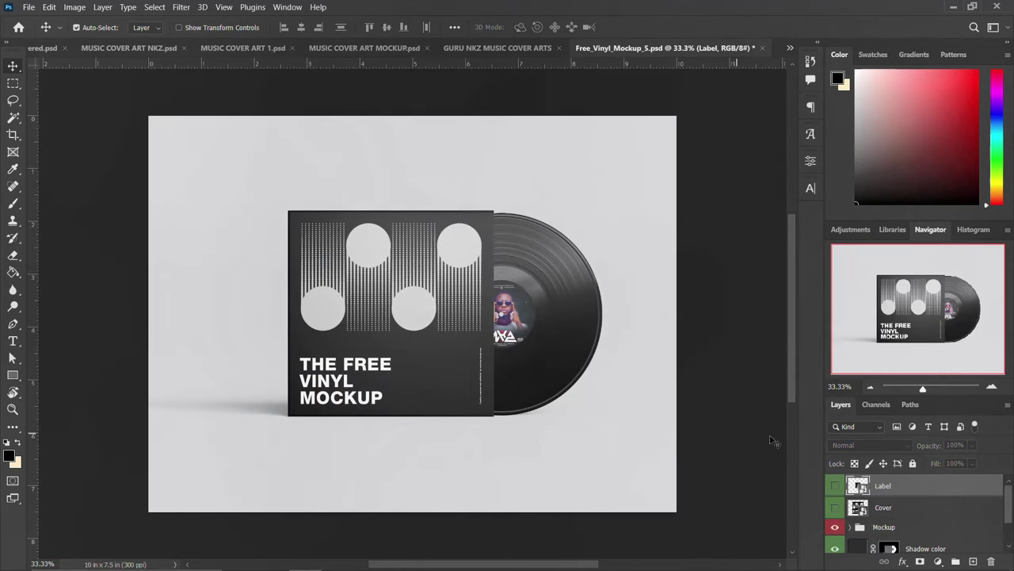
{"action": "double_click", "coordinate": [857, 507]}
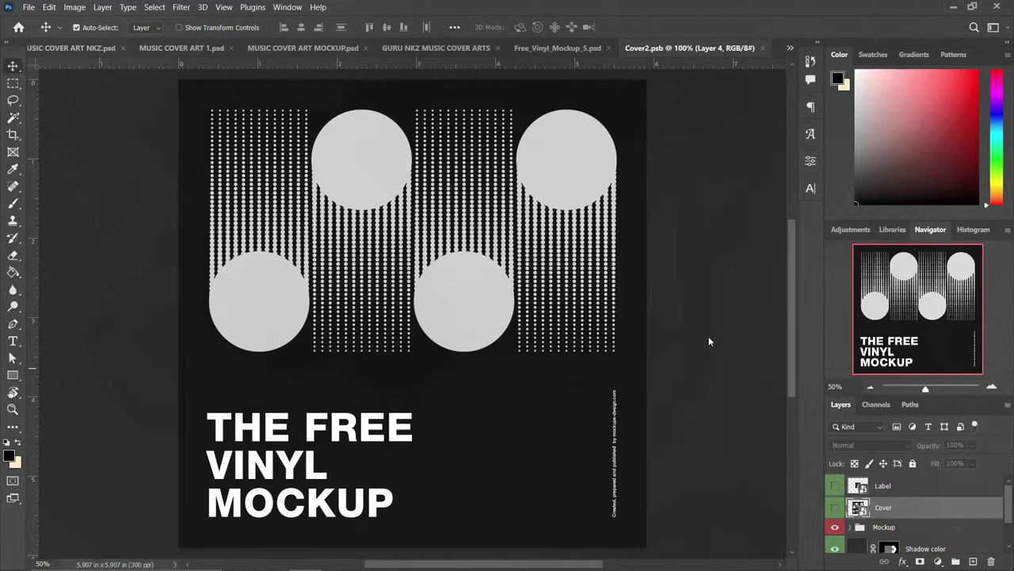
Step: Place the MUSIC COVER ART NKZ 2 image into Cover2.psb and save it back to the mockup
{"action": "left_click", "coordinate": [953, 6]}
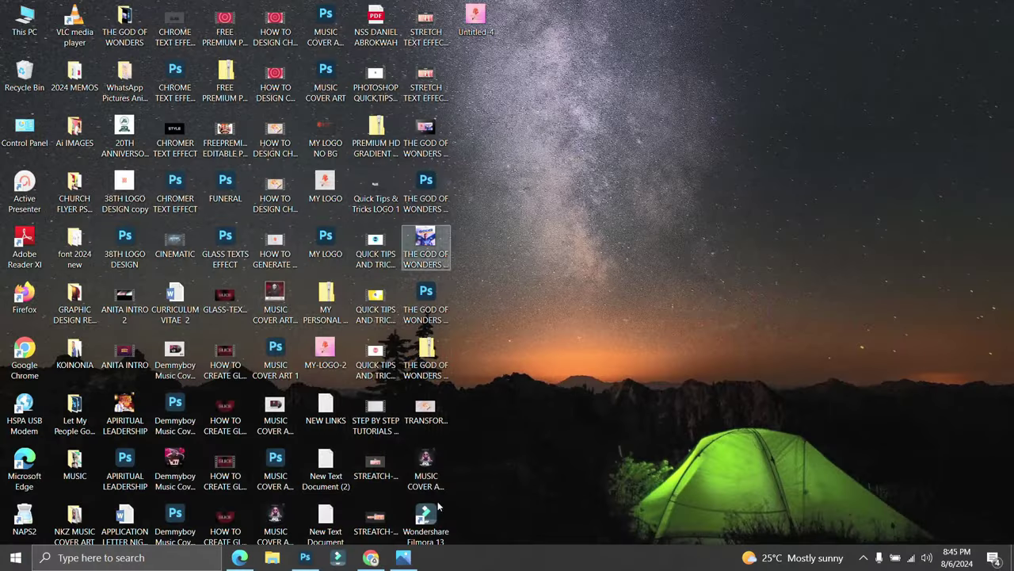
{"action": "left_click_drag", "start_coordinate": [420, 473], "coordinate": [484, 466]}
{"action": "left_click_drag", "start_coordinate": [346, 562], "coordinate": [406, 339]}
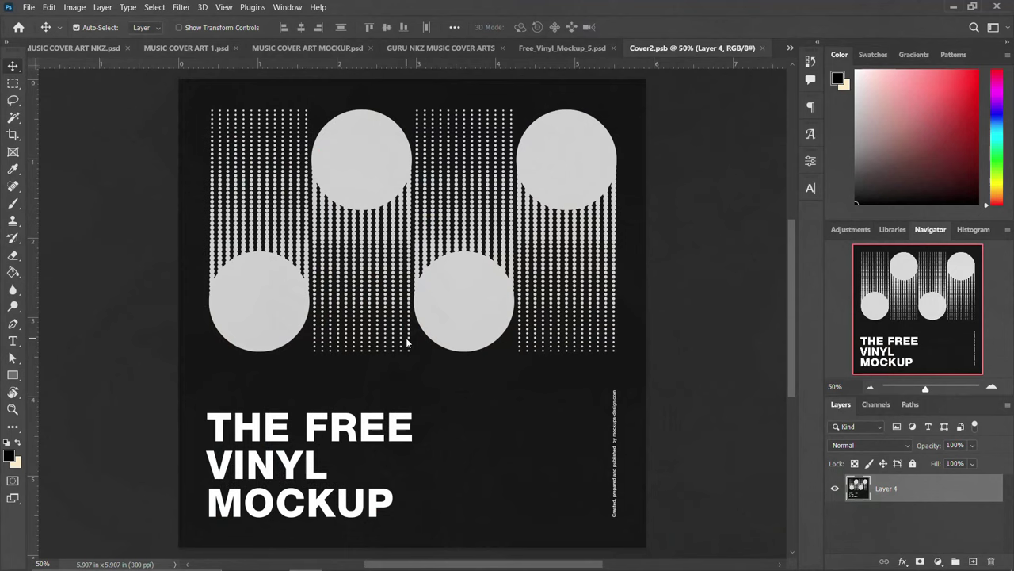
{"action": "key", "text": "Return"}
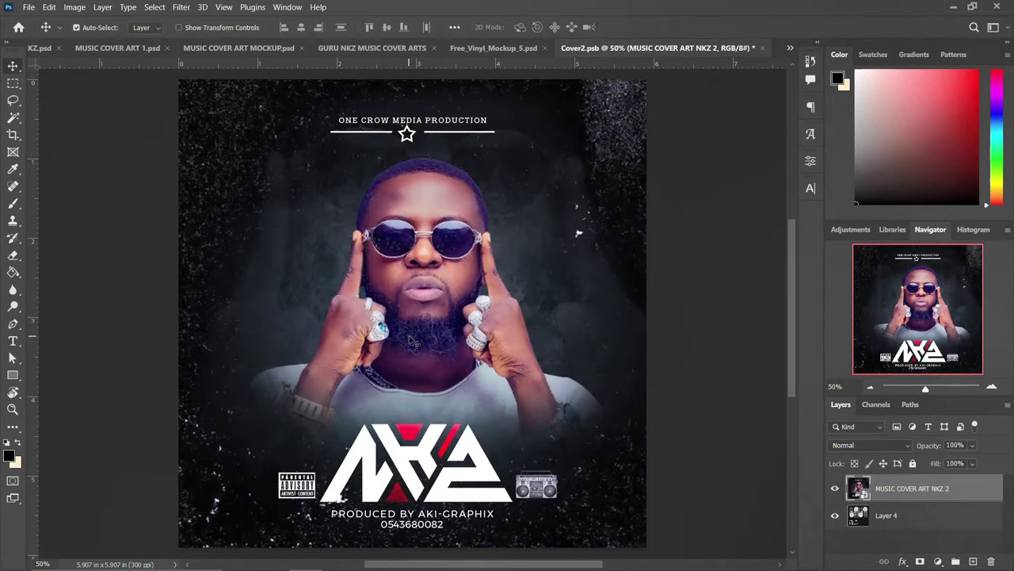
{"action": "left_click", "coordinate": [763, 48]}
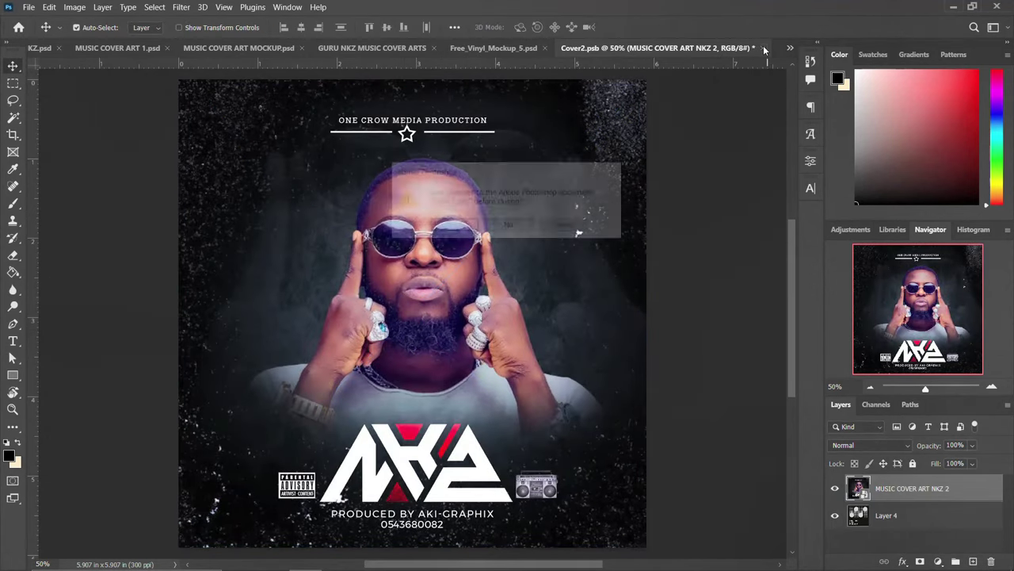
{"action": "left_click", "coordinate": [470, 230]}
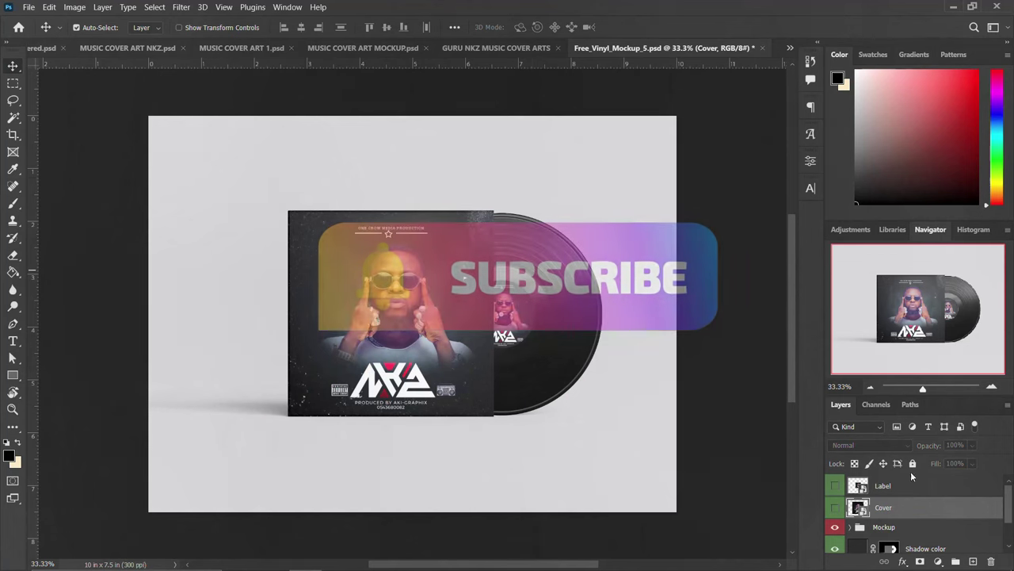
Step: Expand the Mockup group and hide its Highlights layer
{"action": "left_click", "coordinate": [851, 527]}
{"action": "scroll", "coordinate": [866, 491], "scroll_direction": "down", "scroll_amount": 1}
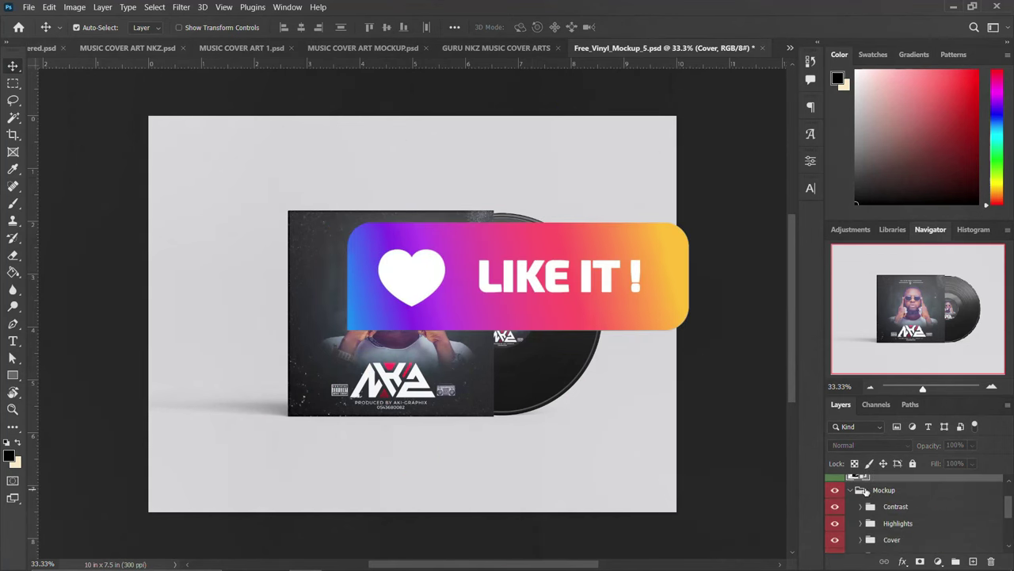
{"action": "scroll", "coordinate": [866, 492], "scroll_direction": "down", "scroll_amount": 1}
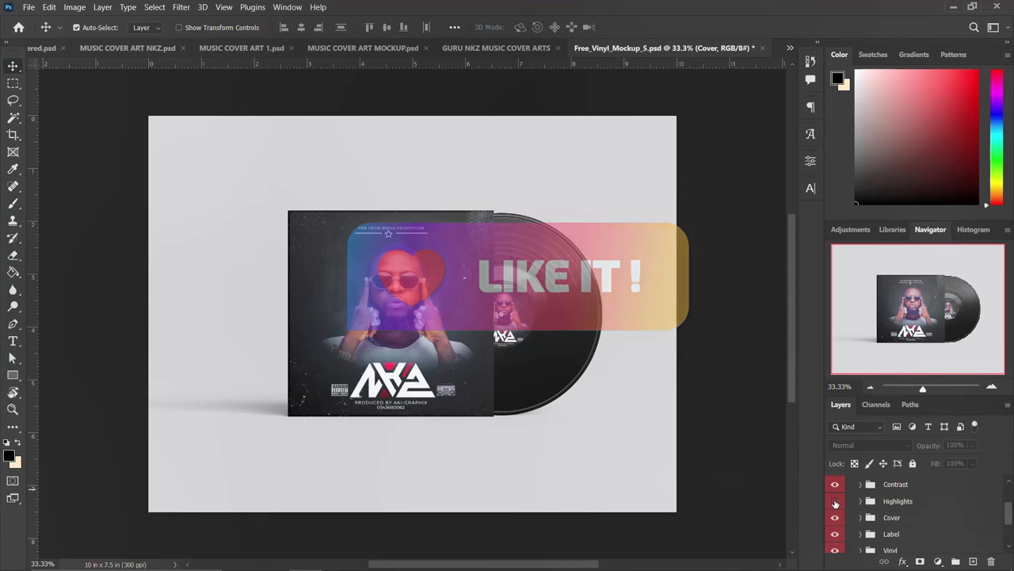
{"action": "left_click", "coordinate": [835, 500]}
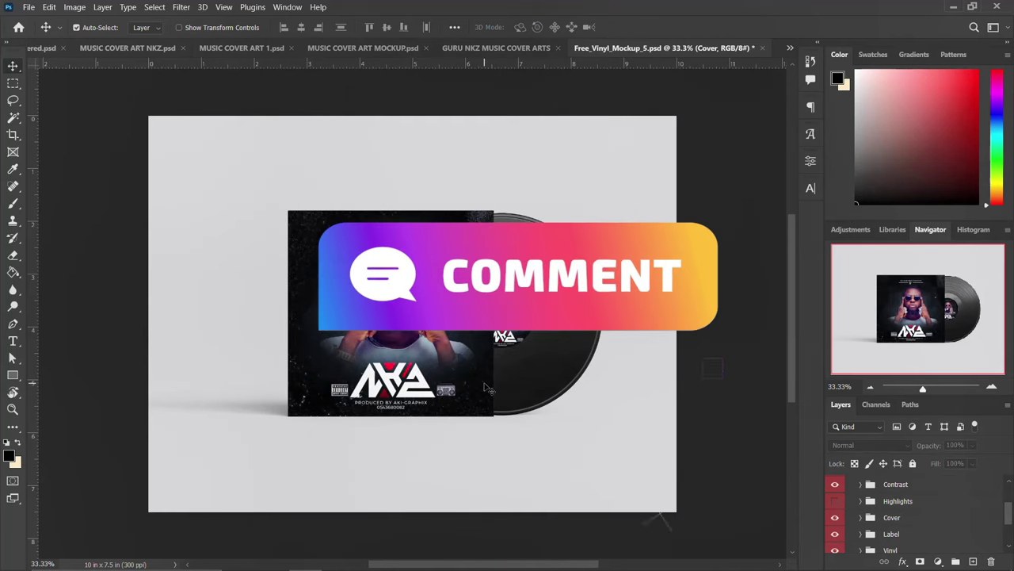